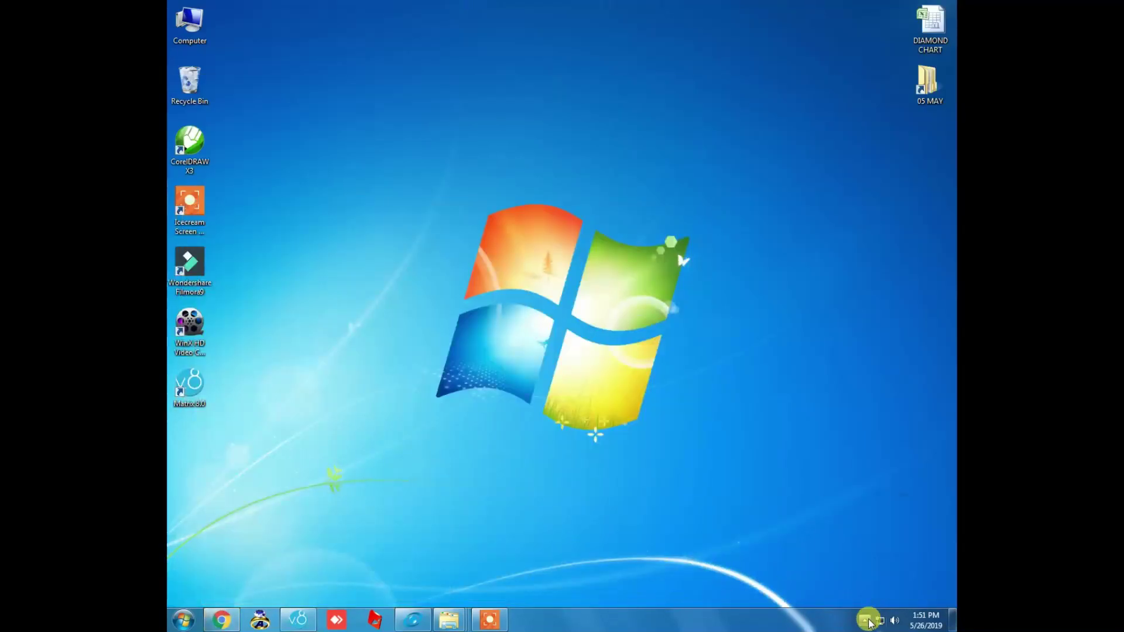
Turn on microphone audio in the screen recorder's controls, then hide them.
left_click(864, 619)
left_click(843, 556)
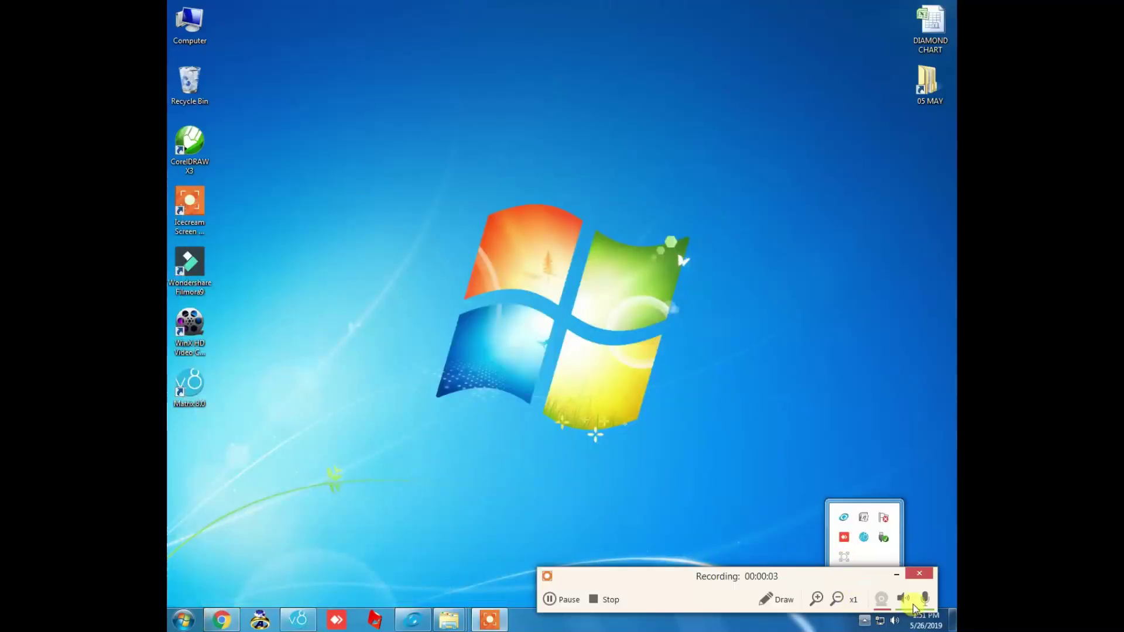
left_click(925, 598)
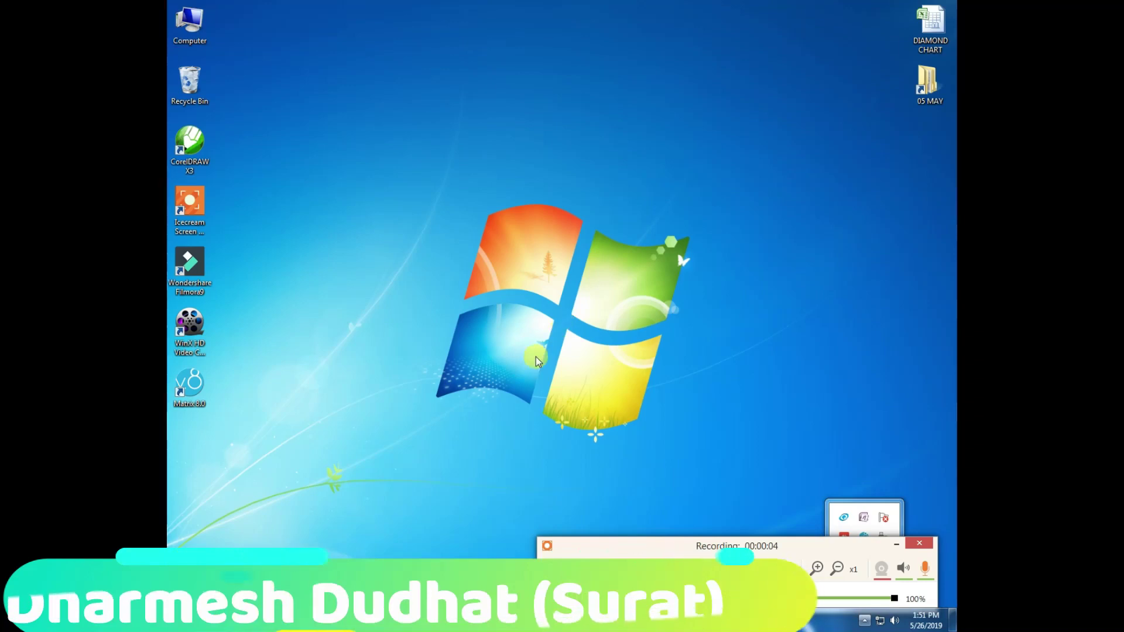
left_click(896, 544)
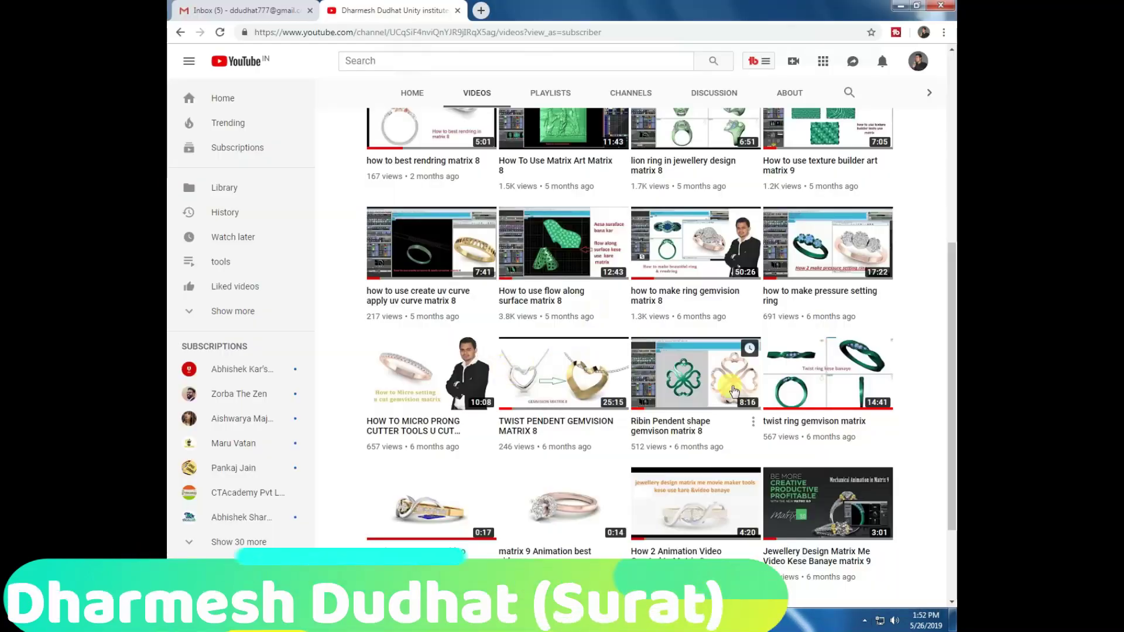
Scroll the browser page, then minimize the browser and YouTube windows to clear the desktop.
scroll(733, 390, "up", 6)
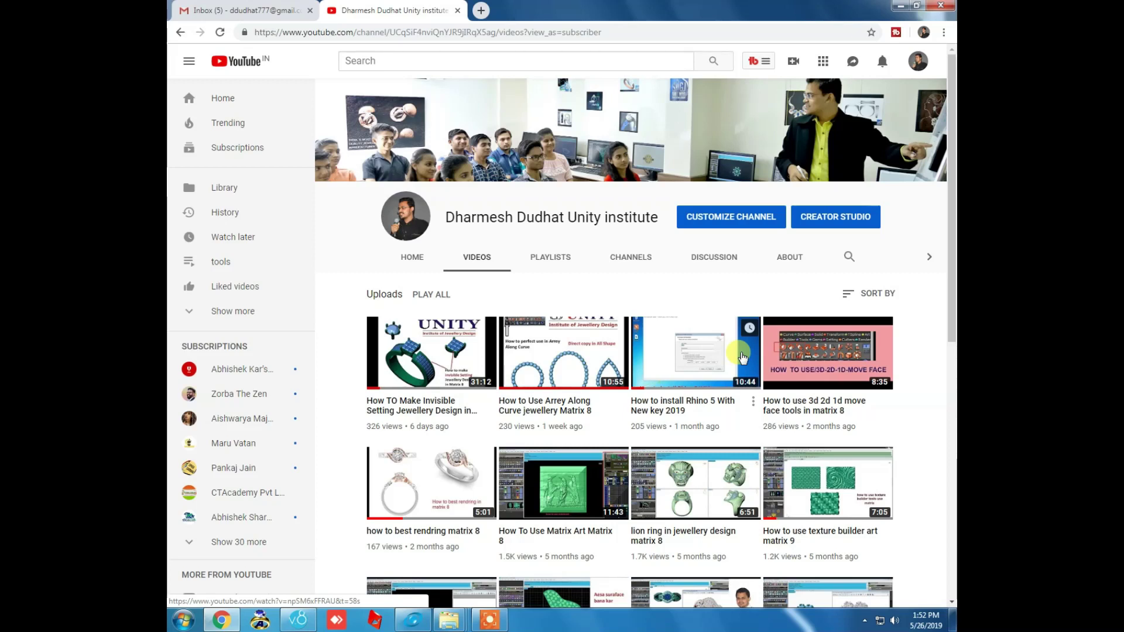
scroll(742, 358, "down", 5)
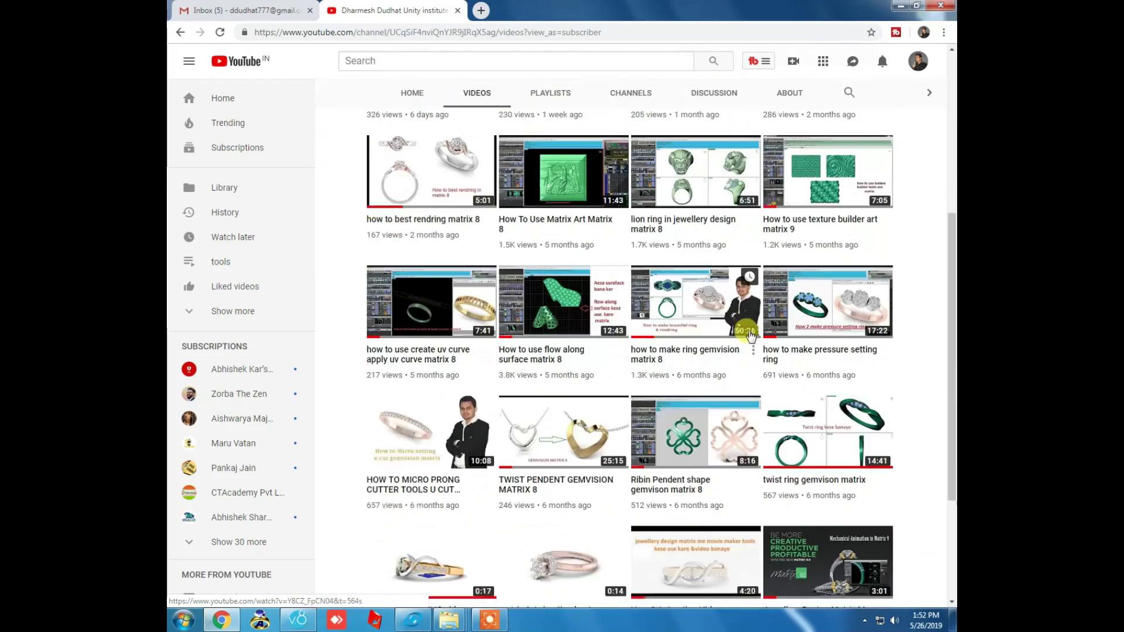
scroll(742, 357, "down", 1)
mouse_move(694, 432)
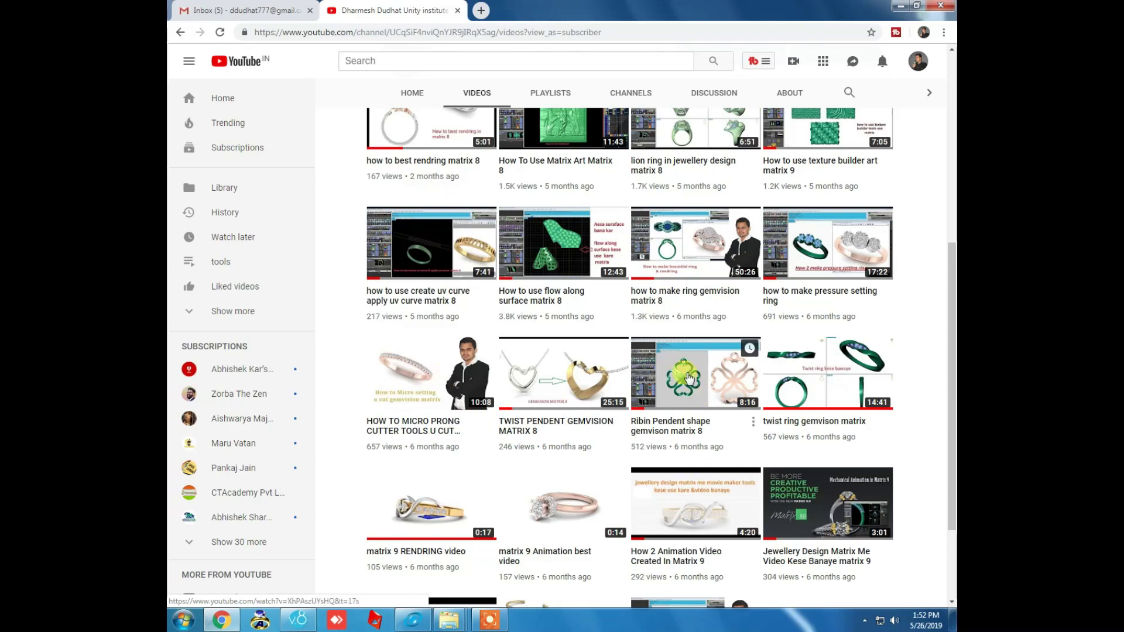
scroll(687, 377, "up", 1)
scroll(688, 377, "up", 5)
scroll(720, 351, "up", 1)
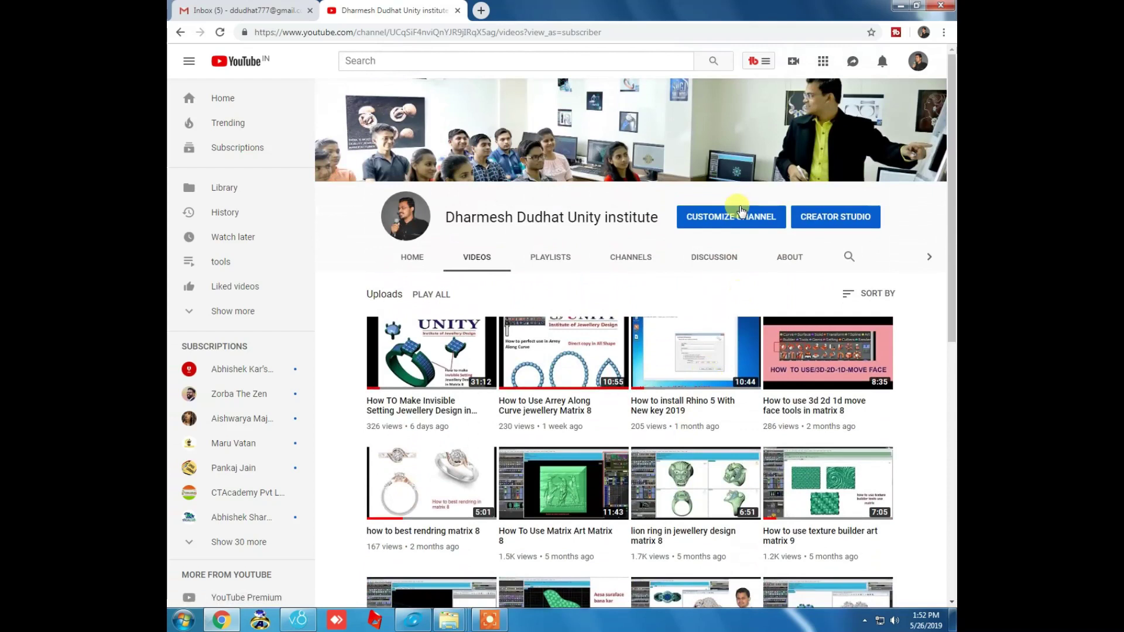
left_click(900, 5)
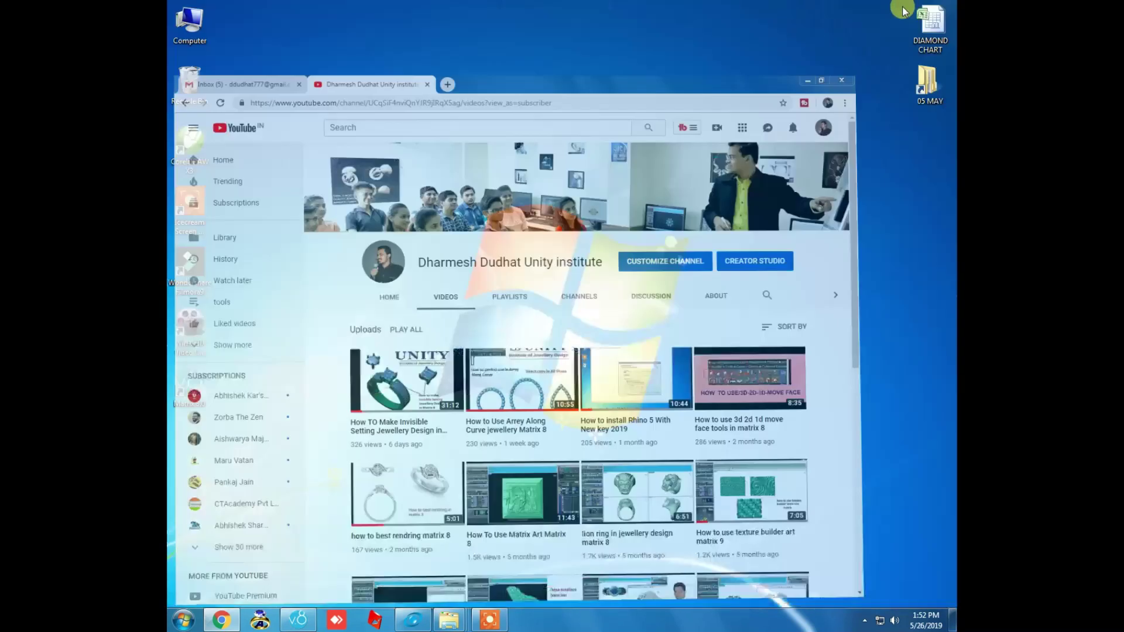
left_click(232, 621)
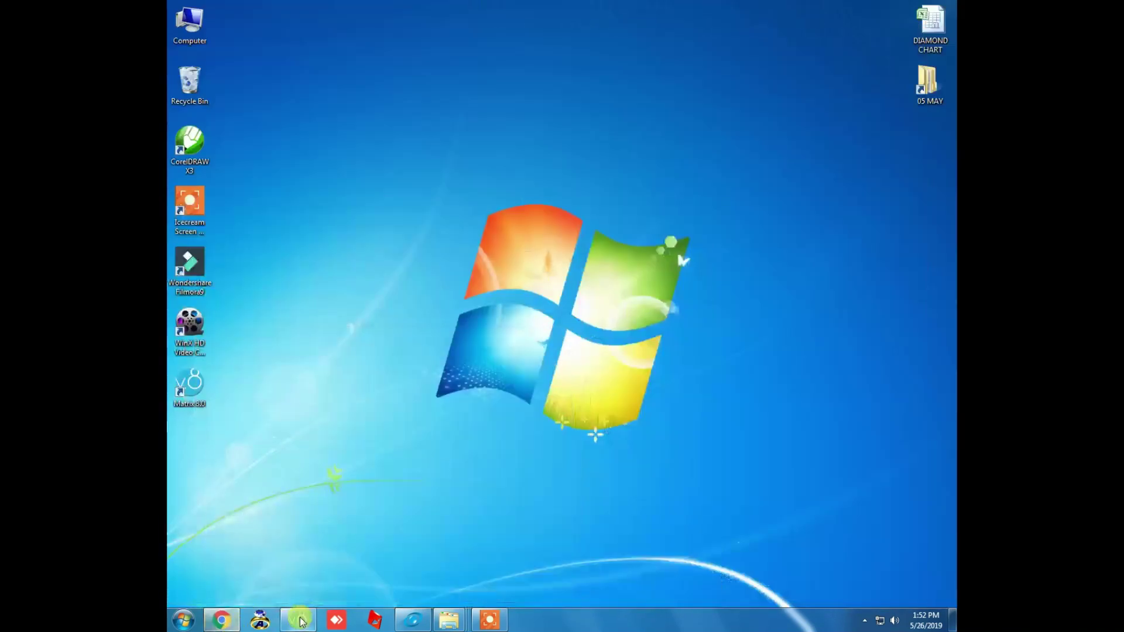
left_click(234, 627)
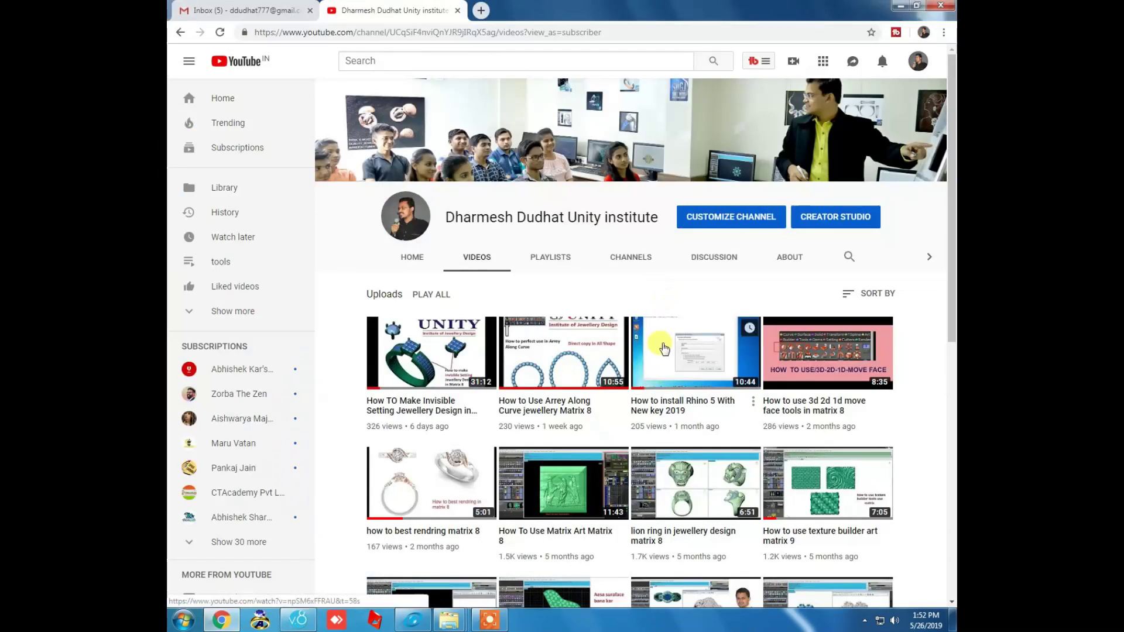
left_click(221, 620)
Restore Matrix 8, maximize the Looking Down viewport and show the Curve tools.
left_click(297, 620)
double_click(394, 121)
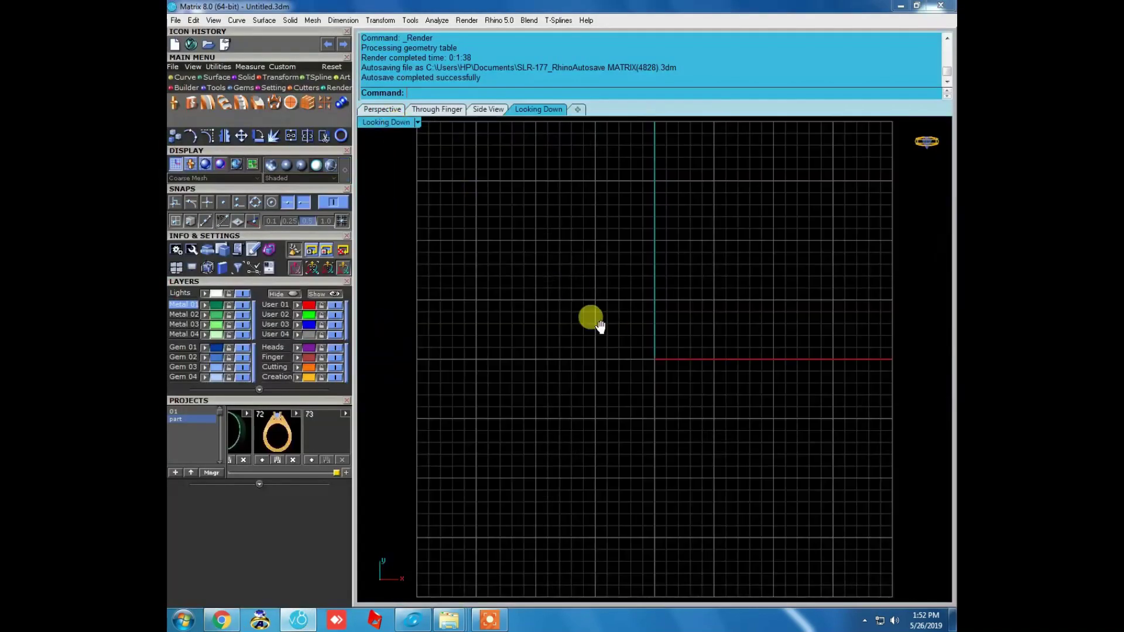
left_click(186, 76)
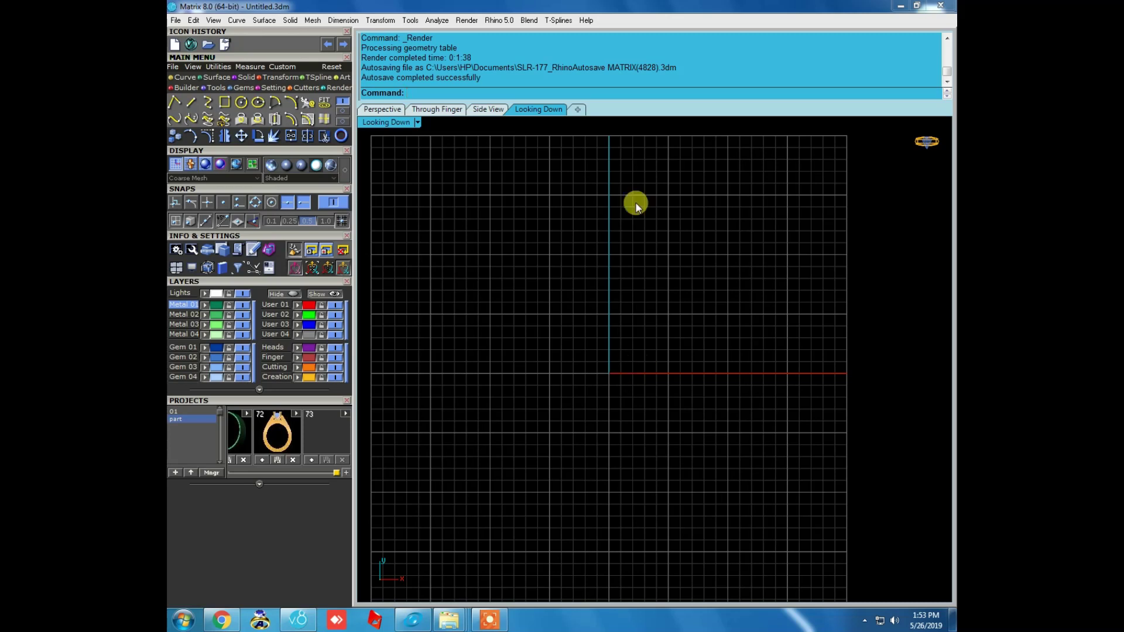
Draw a circle centred at the origin 0,0,0 after cancelling a first attempt.
left_click(241, 103)
scroll(597, 322, "up", 3)
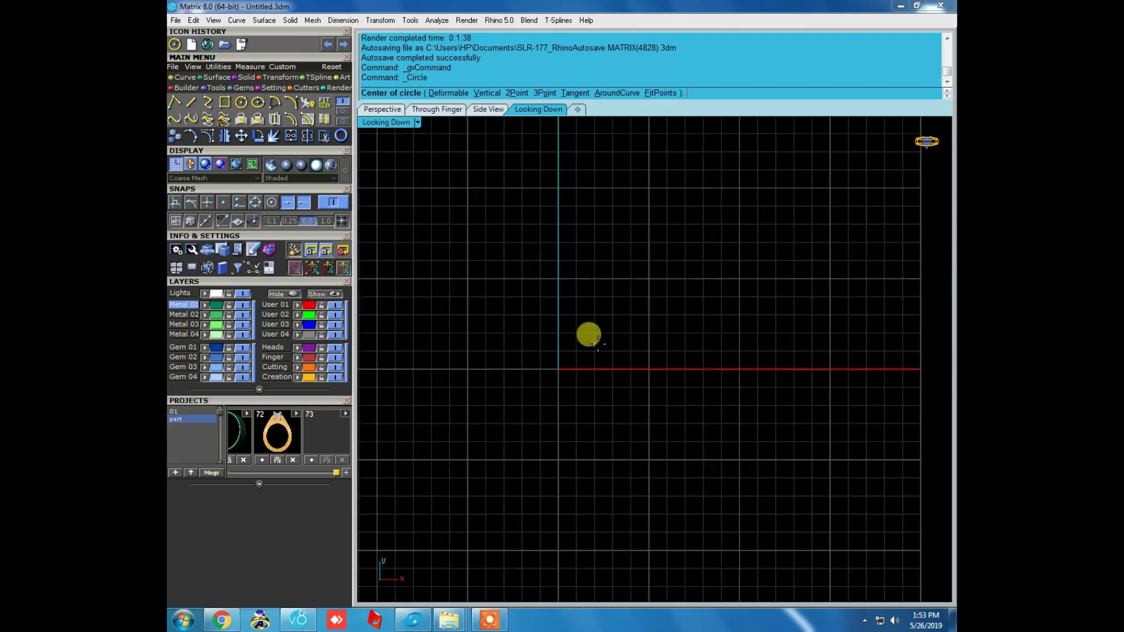
scroll(597, 344, "down", 1)
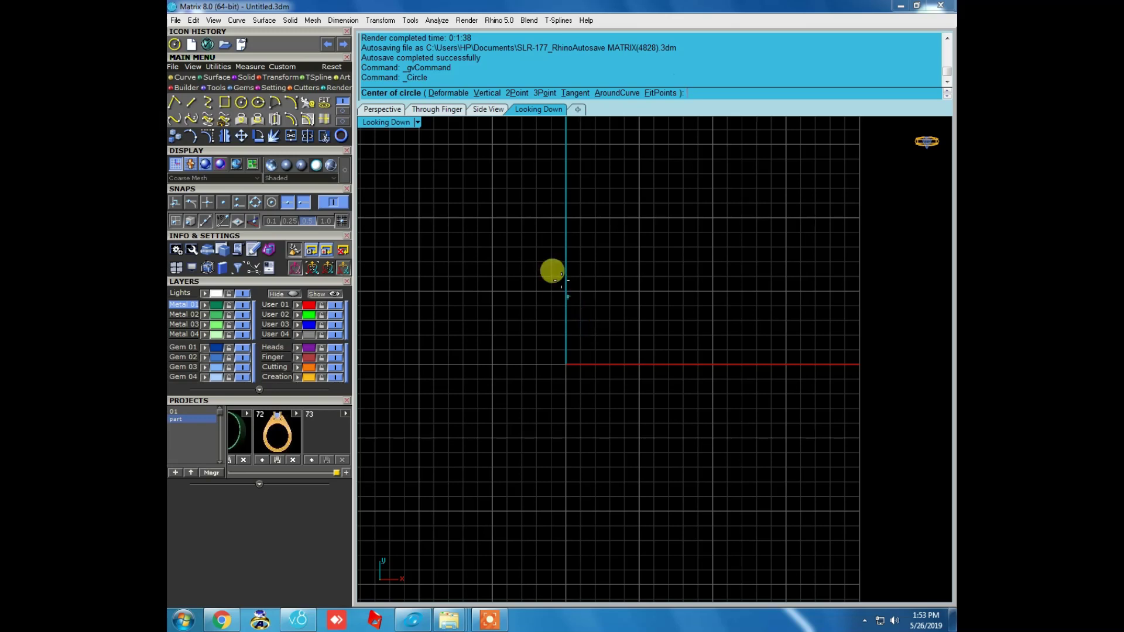
key("Escape")
scroll(572, 333, "down", 2)
left_click(240, 102)
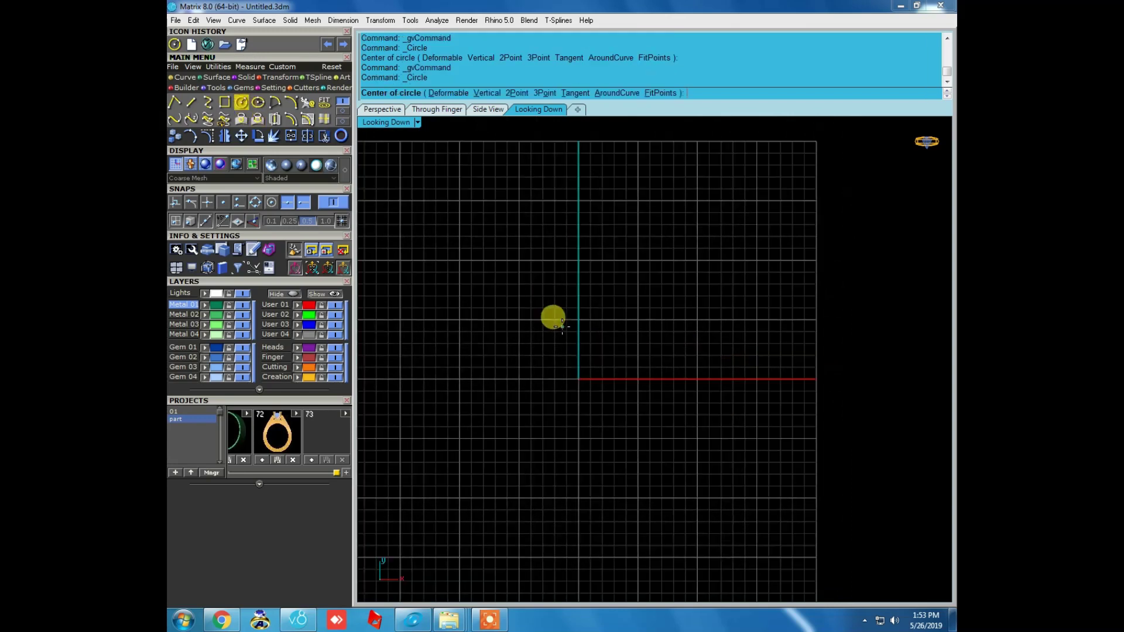
left_click(583, 309)
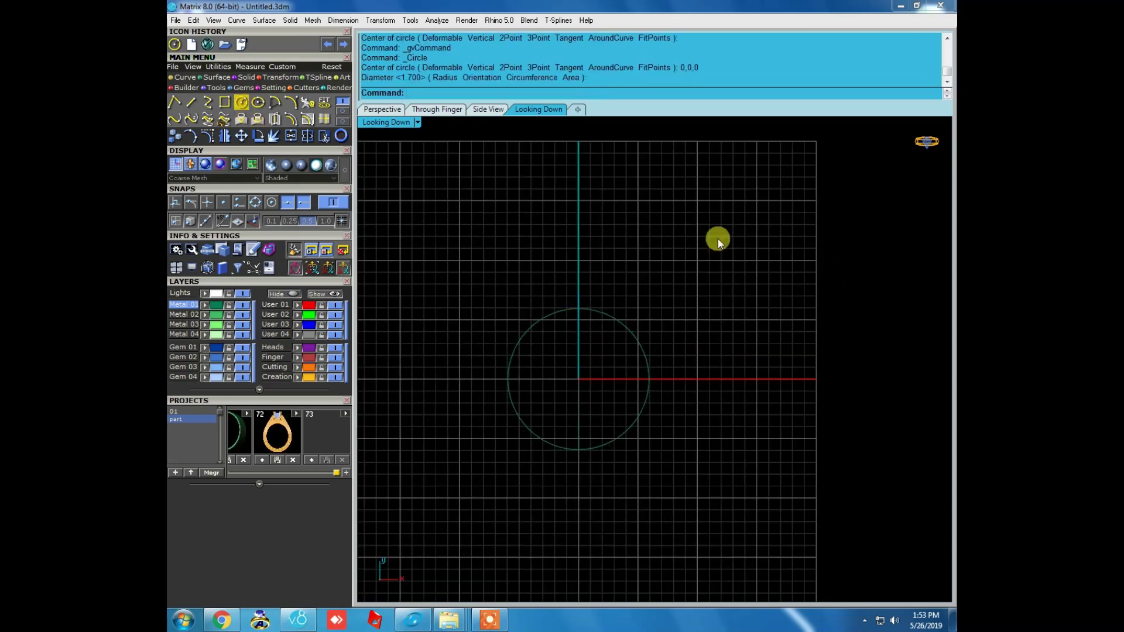
Start a diameter dimension on the circle, cancel it, and select the circle.
left_click(250, 66)
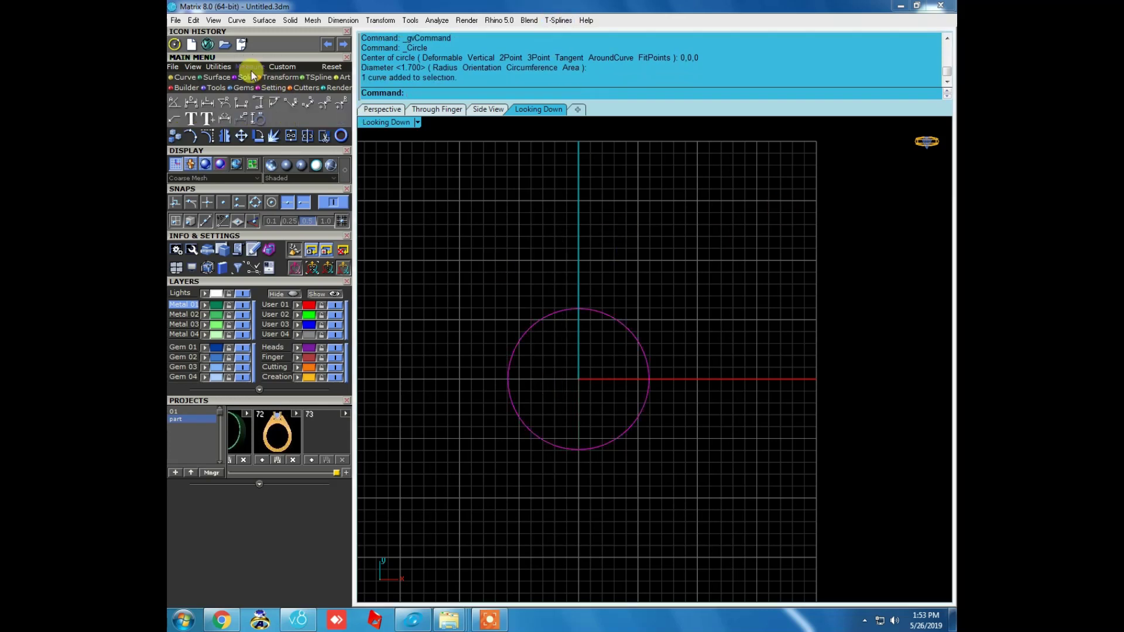
left_click(341, 102)
scroll(608, 313, "up", 4)
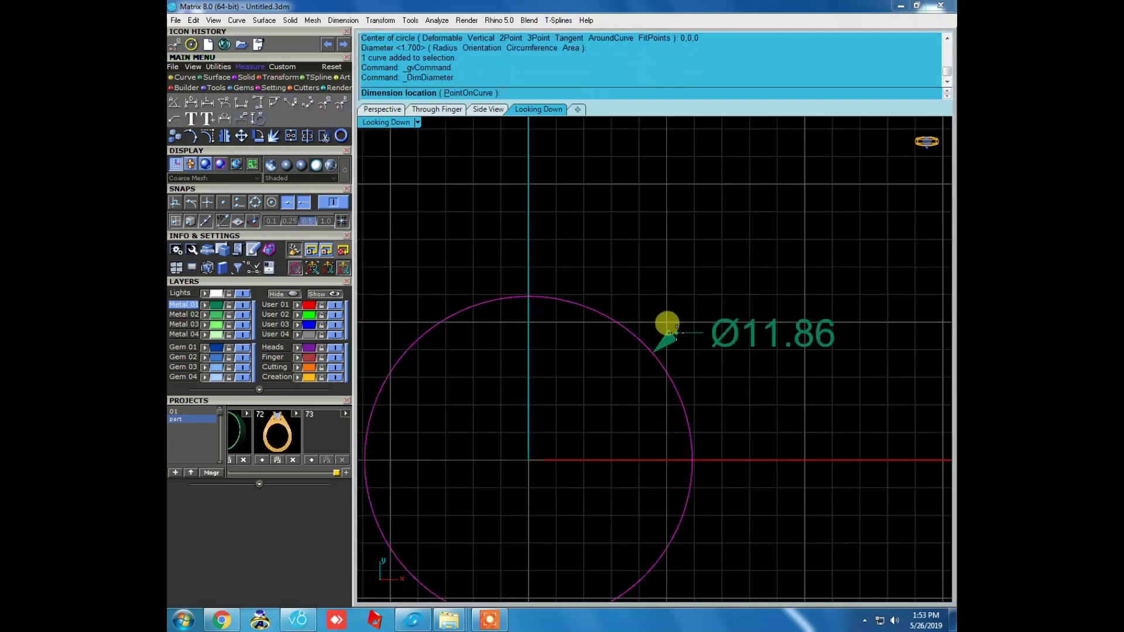
scroll(667, 323, "down", 2)
key("Escape")
scroll(644, 325, "down", 2)
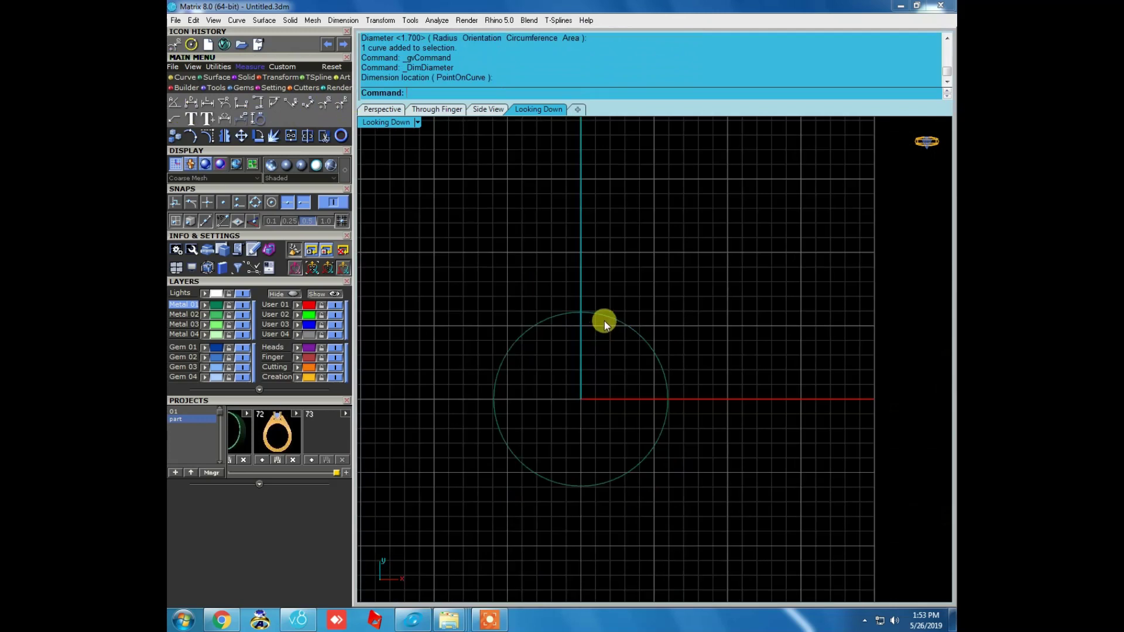
left_click(608, 320)
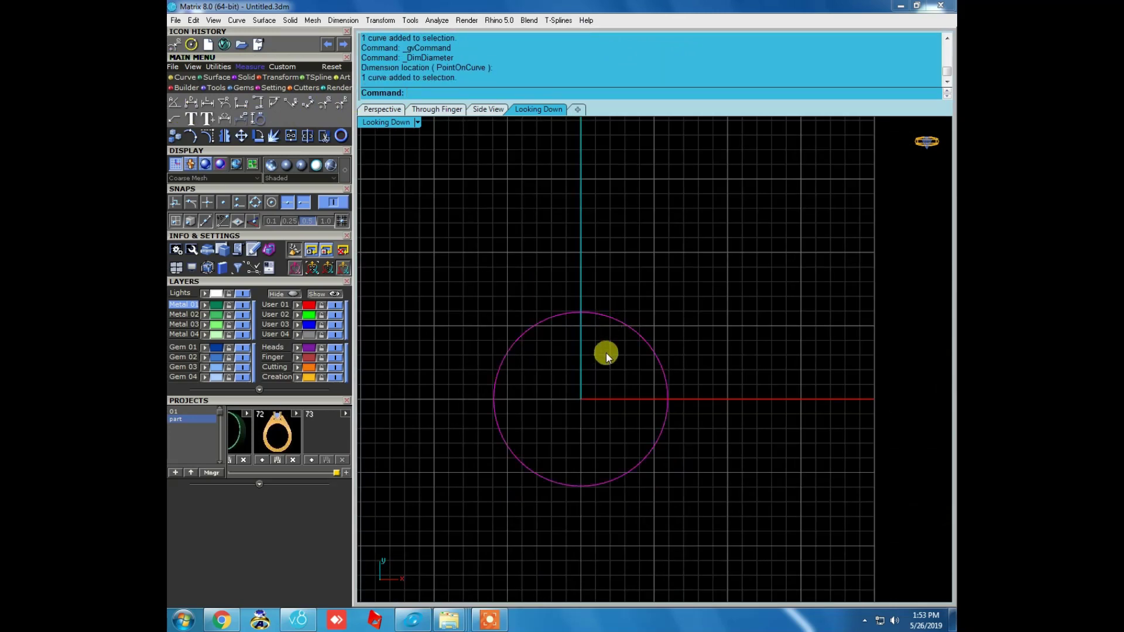
Show the circle's control points and pull the top point up into a sharp tip.
key("F10")
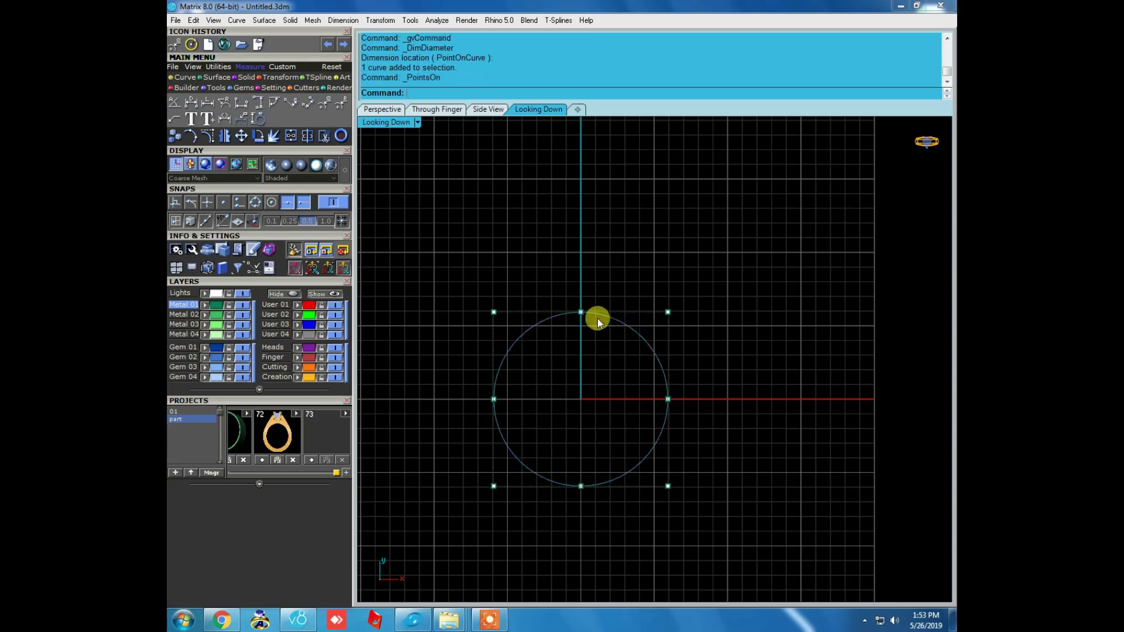
scroll(596, 319, "up", 2)
scroll(596, 320, "down", 1)
left_click(578, 311)
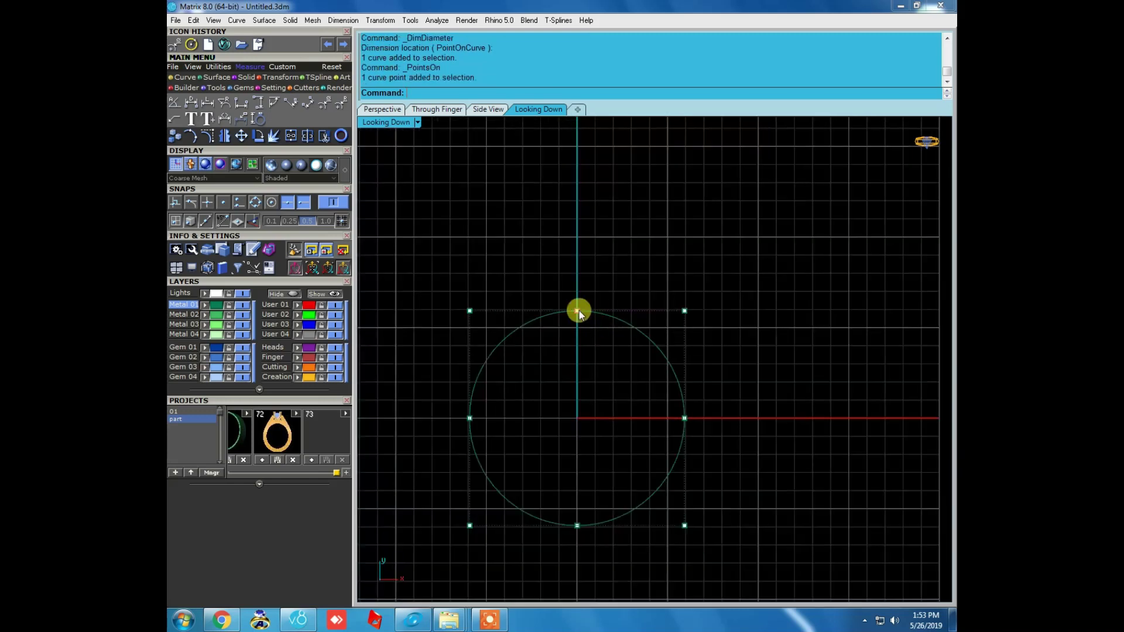
left_click_drag(578, 311, 575, 166)
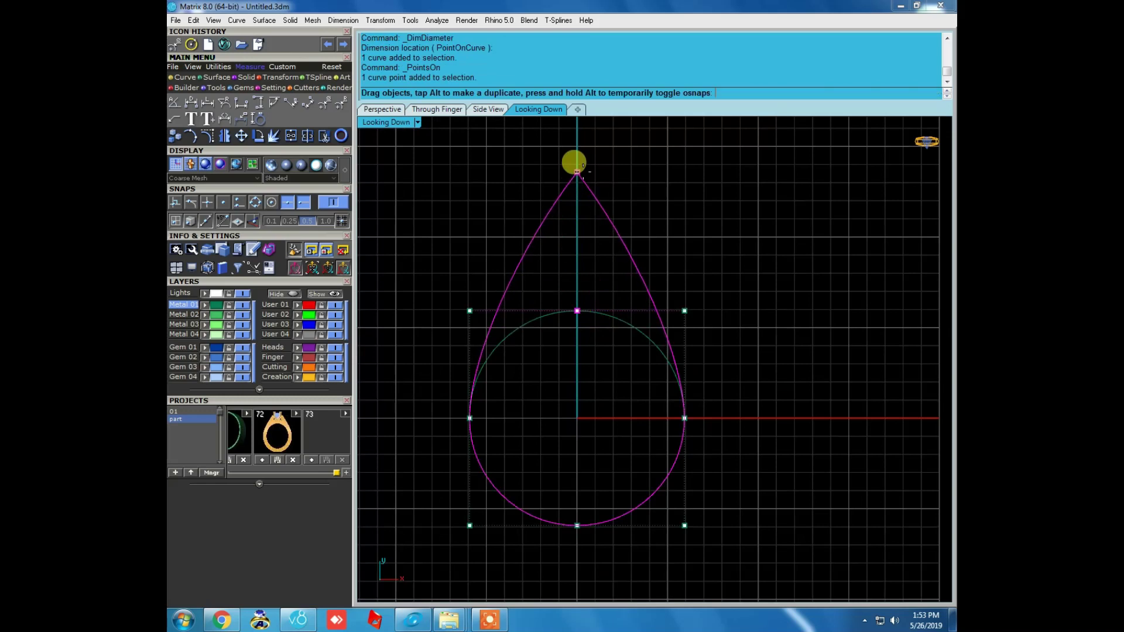
Move the two side control points upward and hide the points.
left_click_drag(396, 261, 753, 346)
type("m")
key("Return")
left_click(749, 321)
key("Escape")
key("Escape")
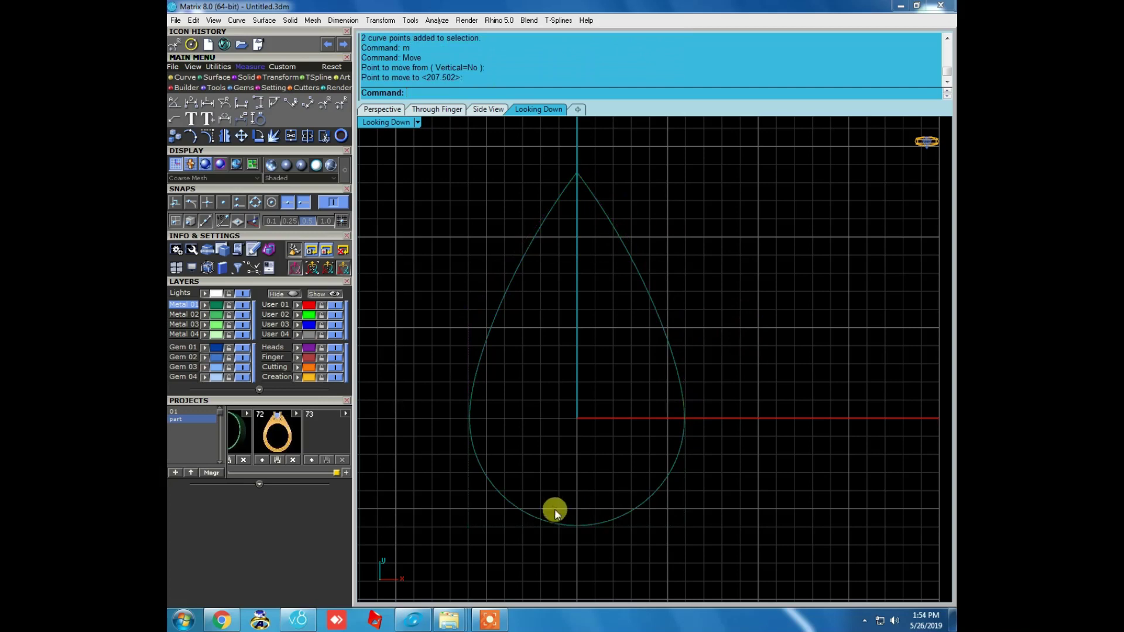
Reselect the teardrop and raise its two side control points slightly higher.
left_click_drag(677, 306, 464, 457)
key("F10")
left_click_drag(451, 267, 790, 363)
type("m")
key("Return")
left_click(743, 332)
left_click(745, 321)
Scale1D the side points slightly outward, then hide points and select the teardrop.
type("1d")
key("Return")
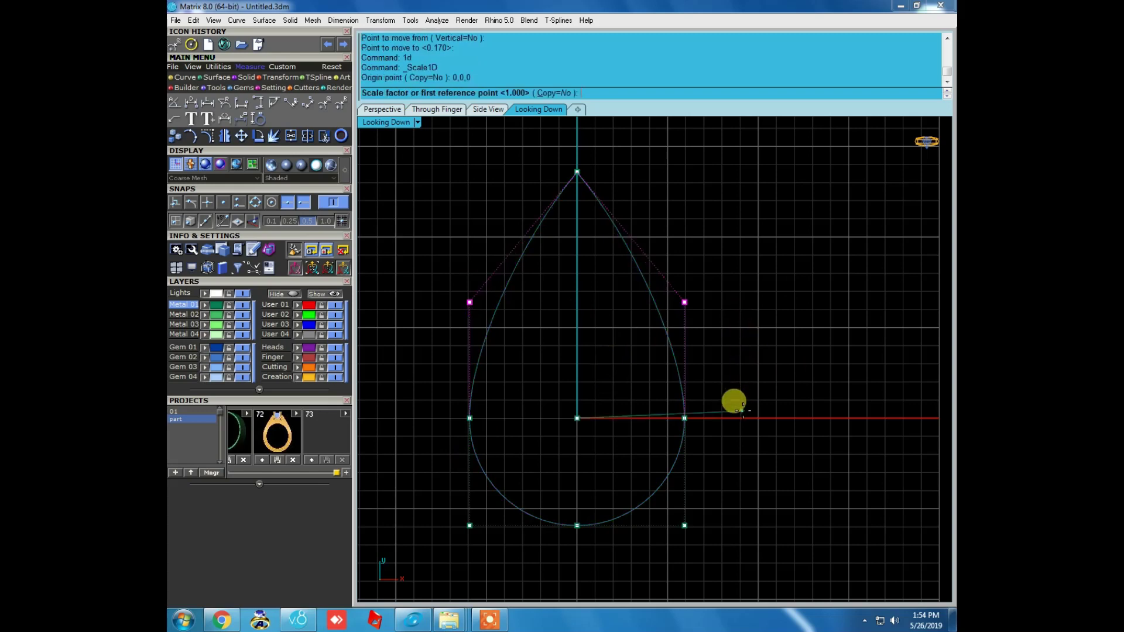
left_click(747, 415)
left_click(754, 416)
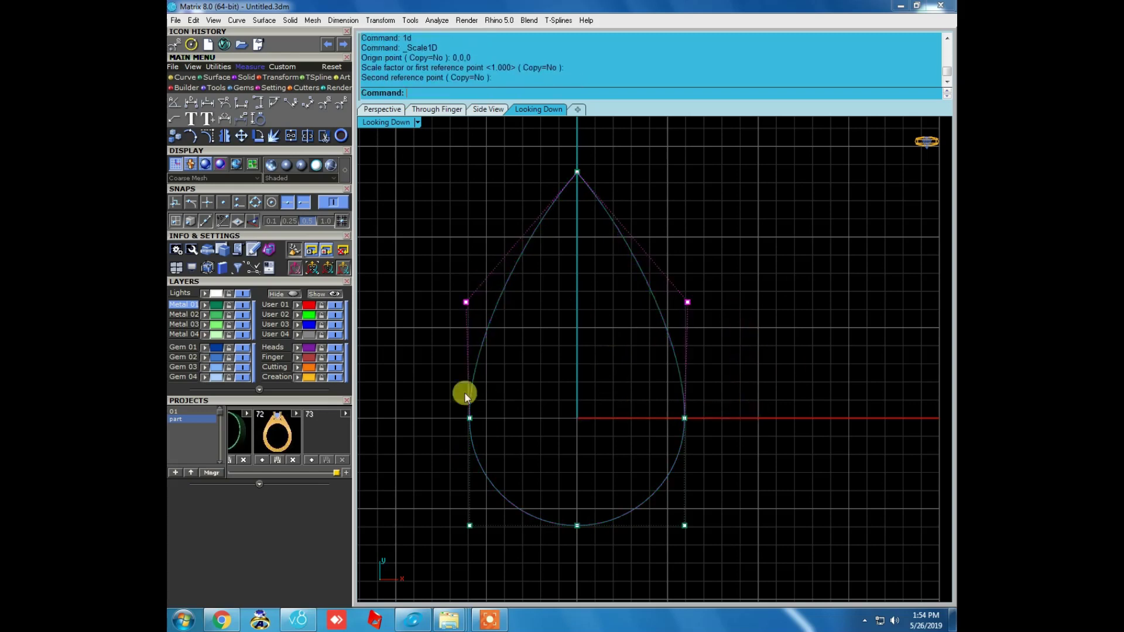
key("Escape")
left_click_drag(704, 271, 558, 364)
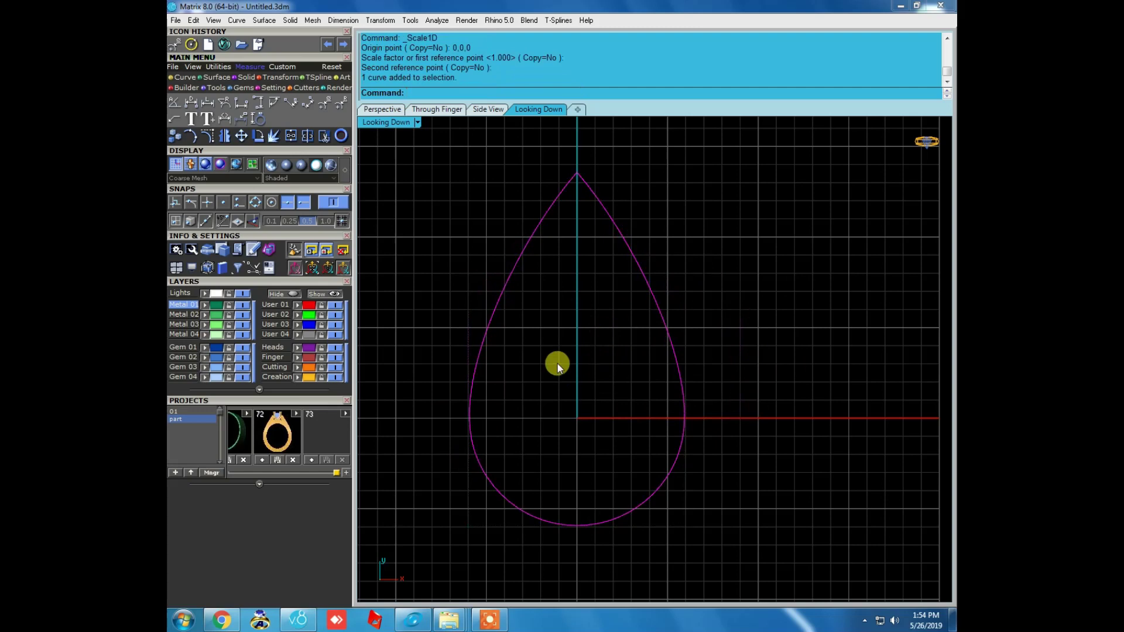
left_click(280, 77)
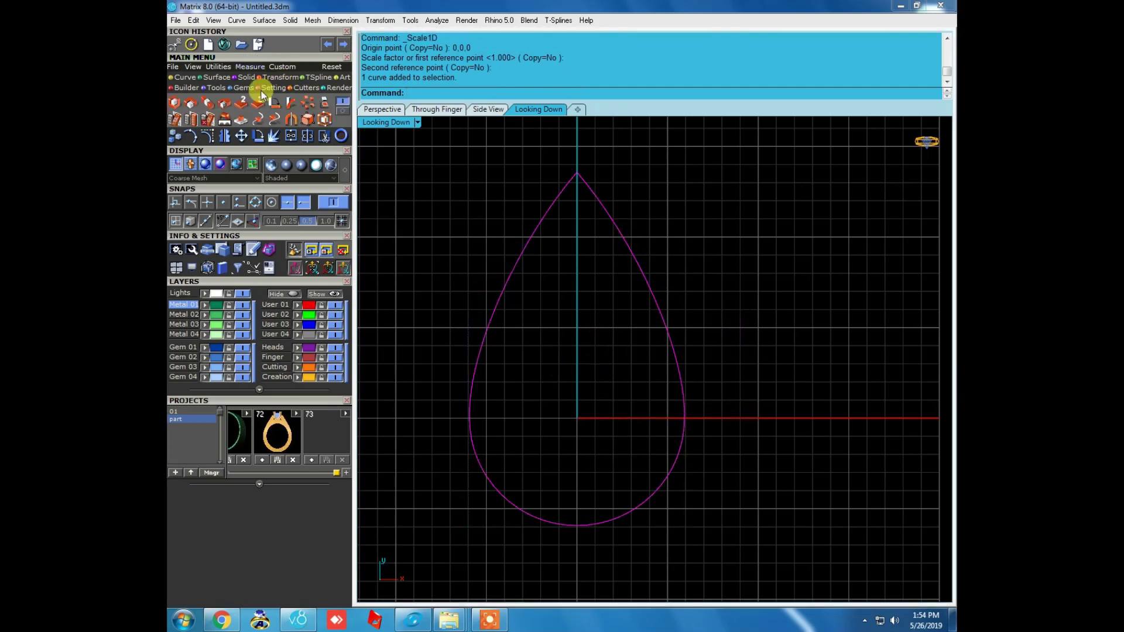
Scale1D the teardrop from origin 0,0,0 to bring its tip lower.
left_click(225, 103)
type("0,0,0")
key("Return")
left_click(578, 146)
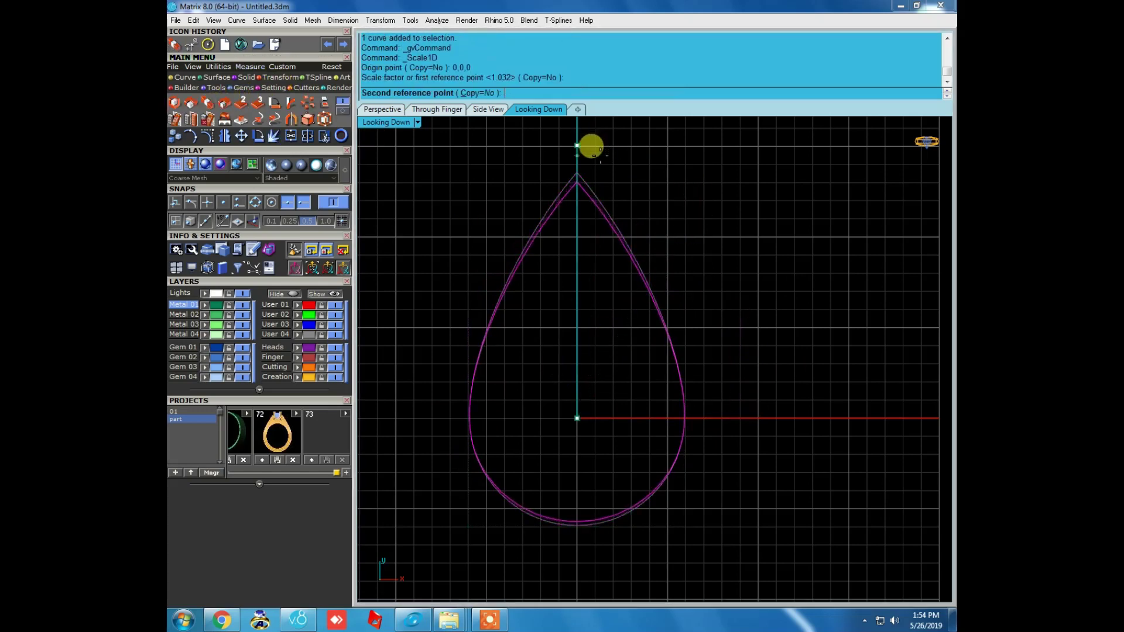
left_click(586, 175)
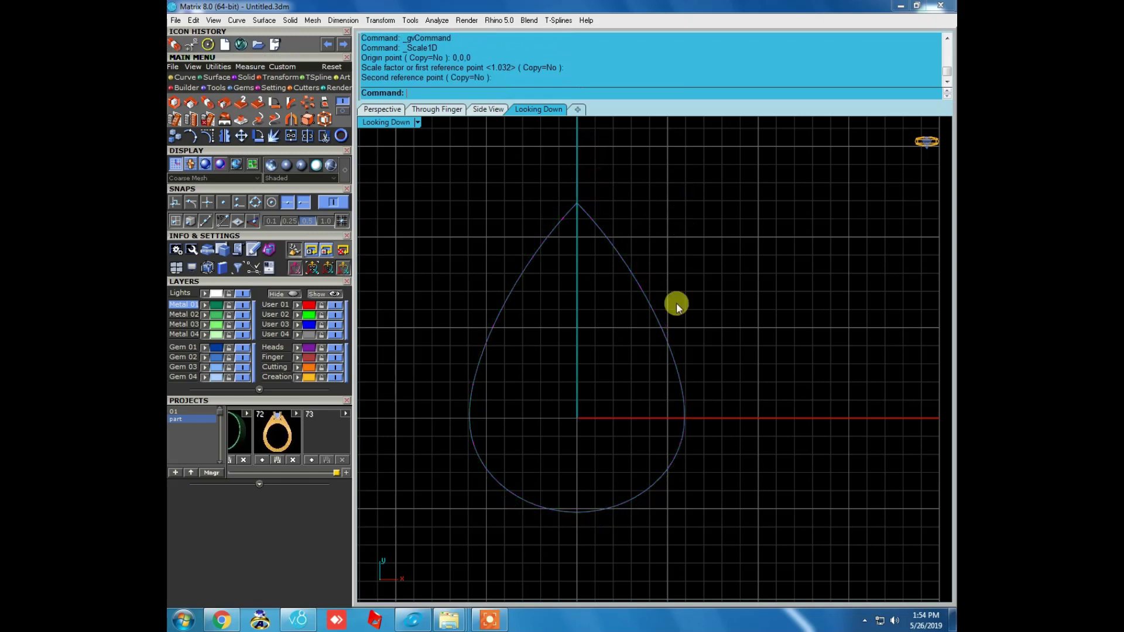
scroll(676, 303, "down", 1)
Move the teardrop's two side control points higher.
left_click(510, 387)
key("F10")
left_click_drag(419, 343, 731, 403)
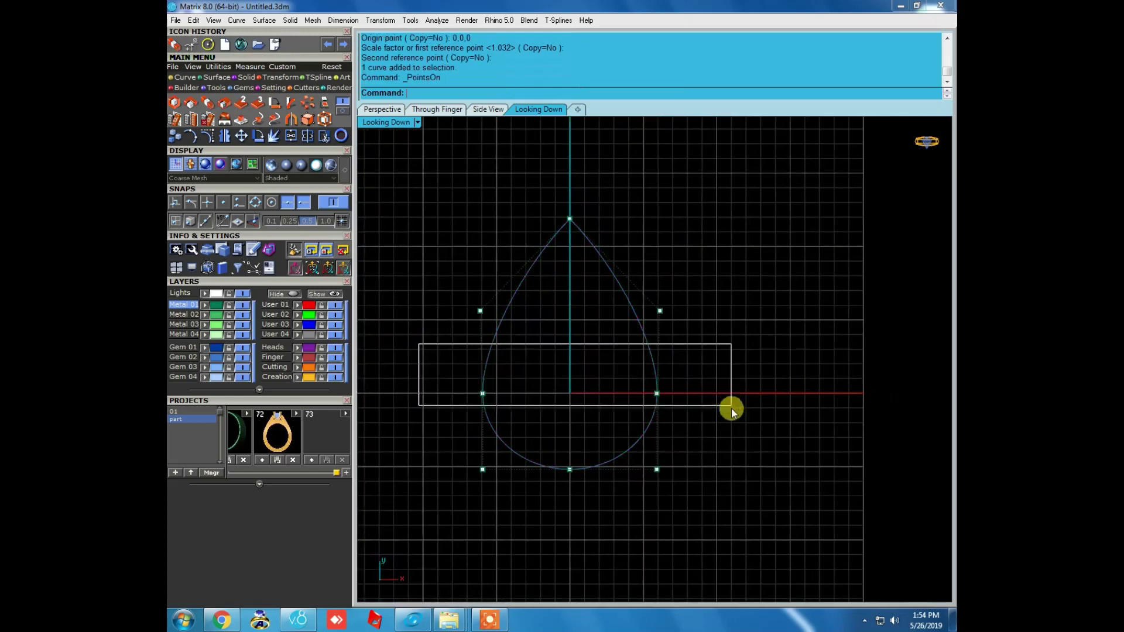
scroll(730, 404, "up", 1)
type("m")
key("Return")
left_click(688, 383)
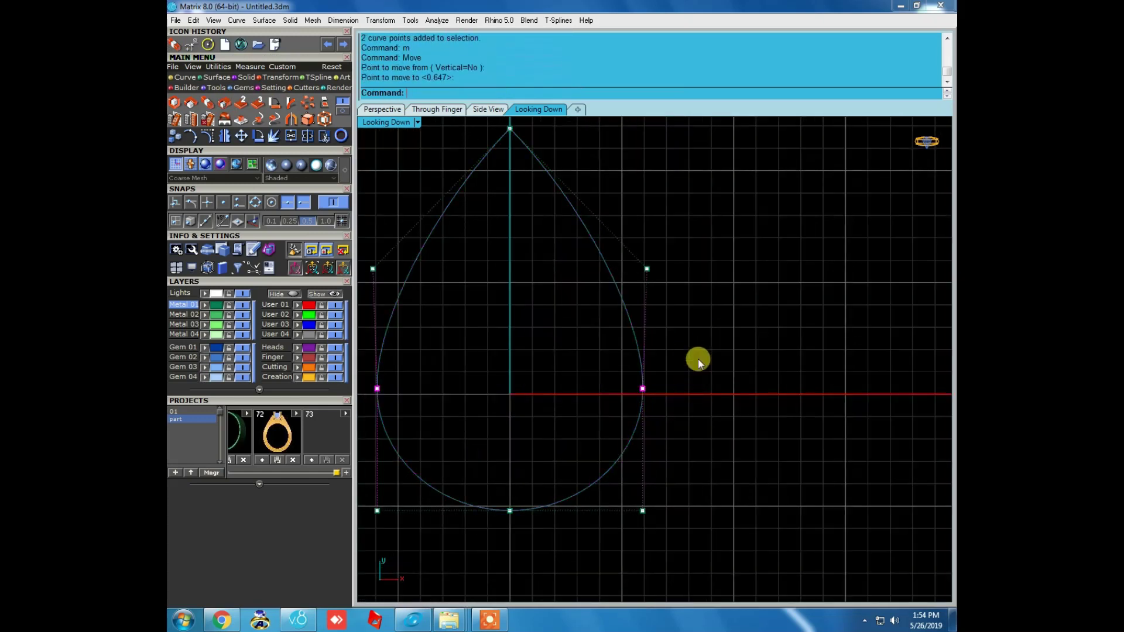
scroll(693, 369, "down", 1)
left_click(697, 356)
Raise the two upper control points into fuller shoulders, then hide the points.
left_click_drag(424, 274, 712, 300)
type("m")
key("Return")
left_click(721, 309)
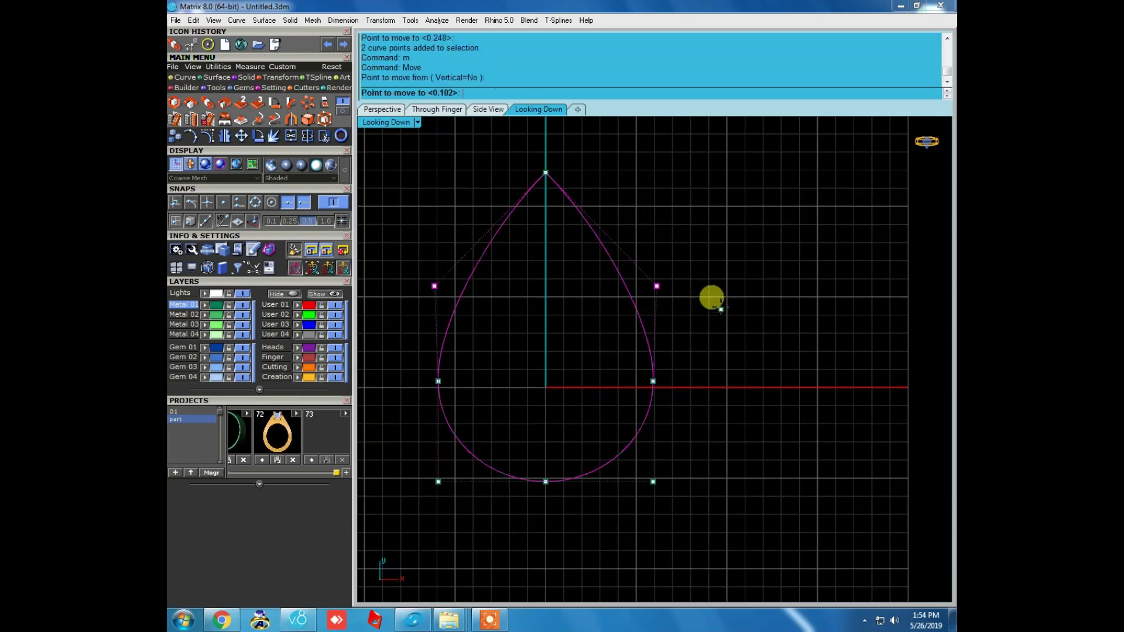
left_click(719, 297)
scroll(644, 300, "down", 1)
key("Escape")
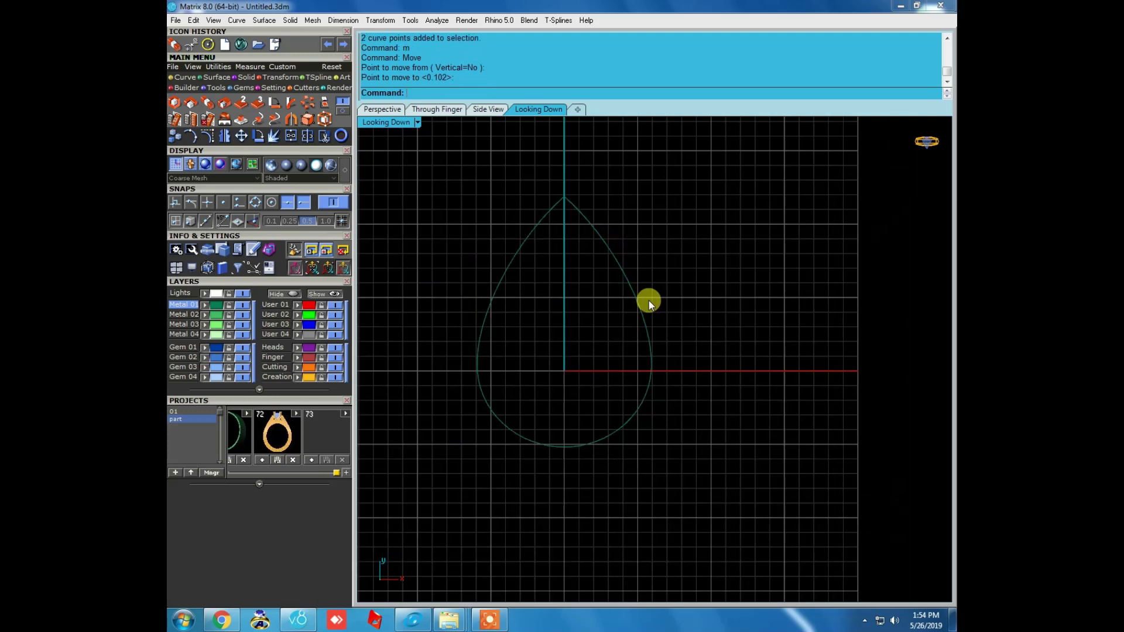
Show the teardrop's control points again and select its bottom point.
left_click(648, 330)
right_click_drag(609, 377, 619, 375)
scroll(584, 382, "up", 2)
key("F10")
scroll(637, 383, "down", 1)
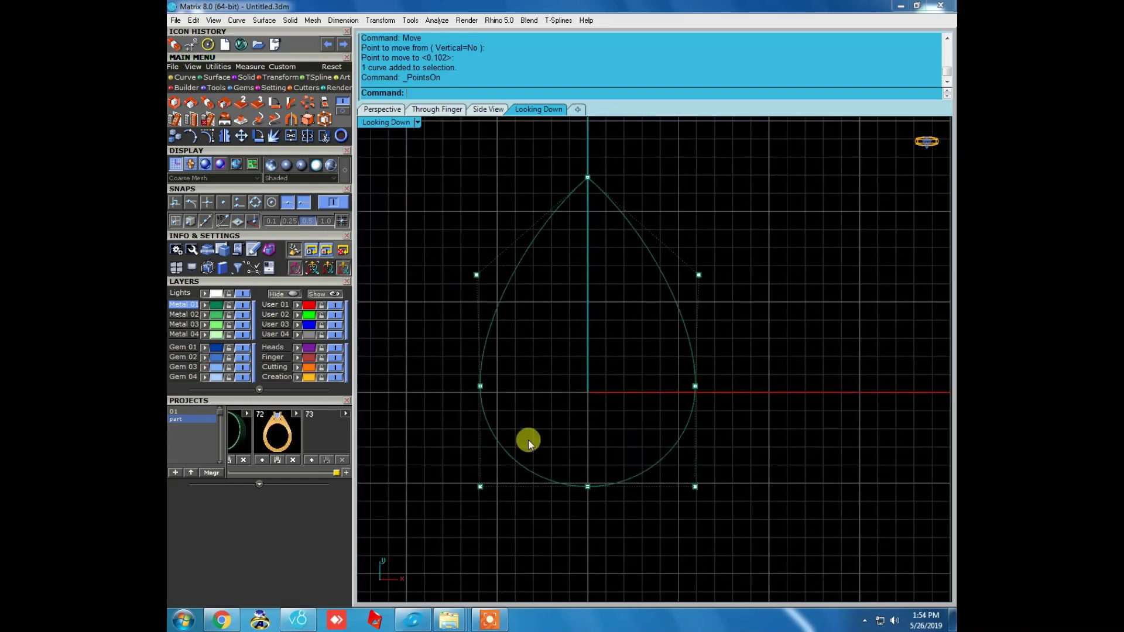
left_click(587, 487)
scroll(587, 483, "up", 3)
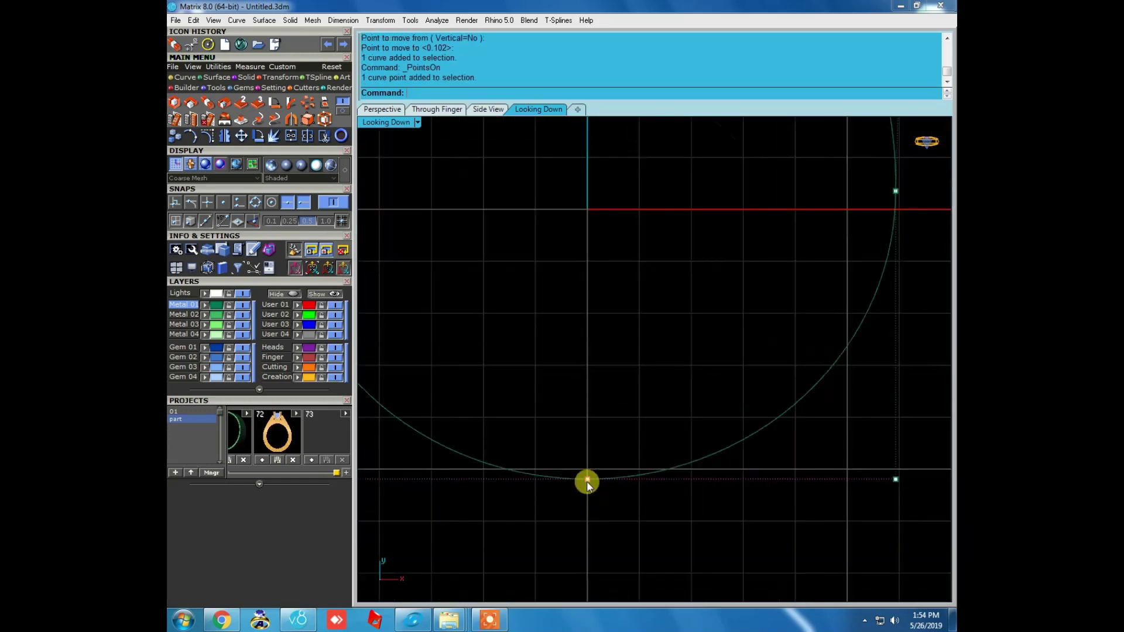
scroll(587, 481, "down", 3)
scroll(586, 481, "down", 1)
scroll(587, 482, "down", 1)
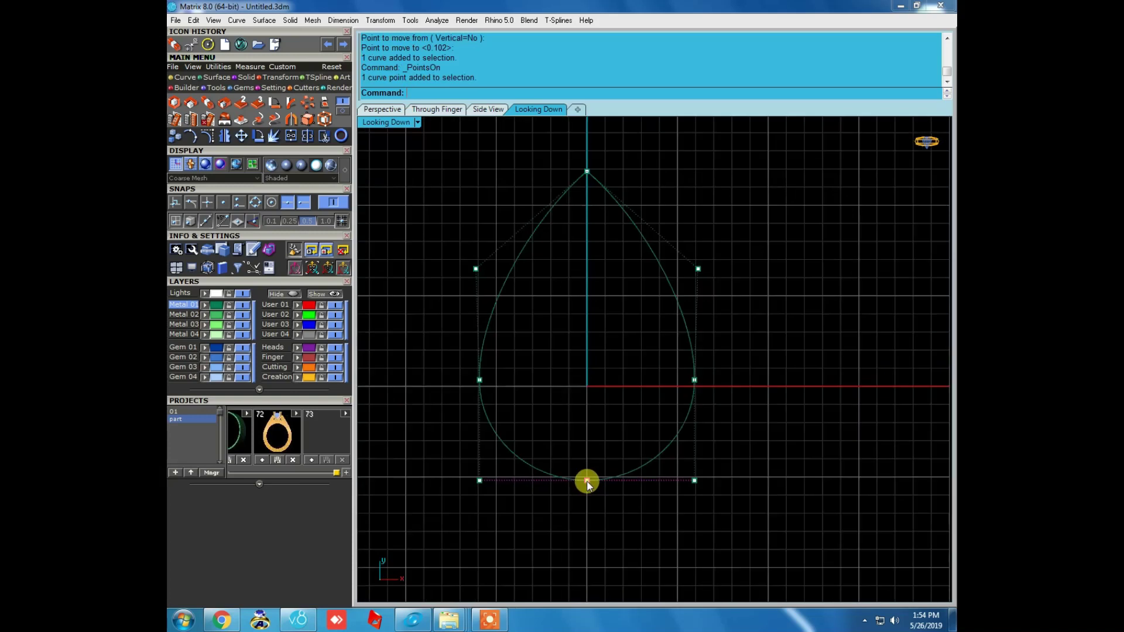
scroll(585, 479, "down", 1)
Draw a vertical BothSides line through the origin 0,0,0.
left_click(183, 77)
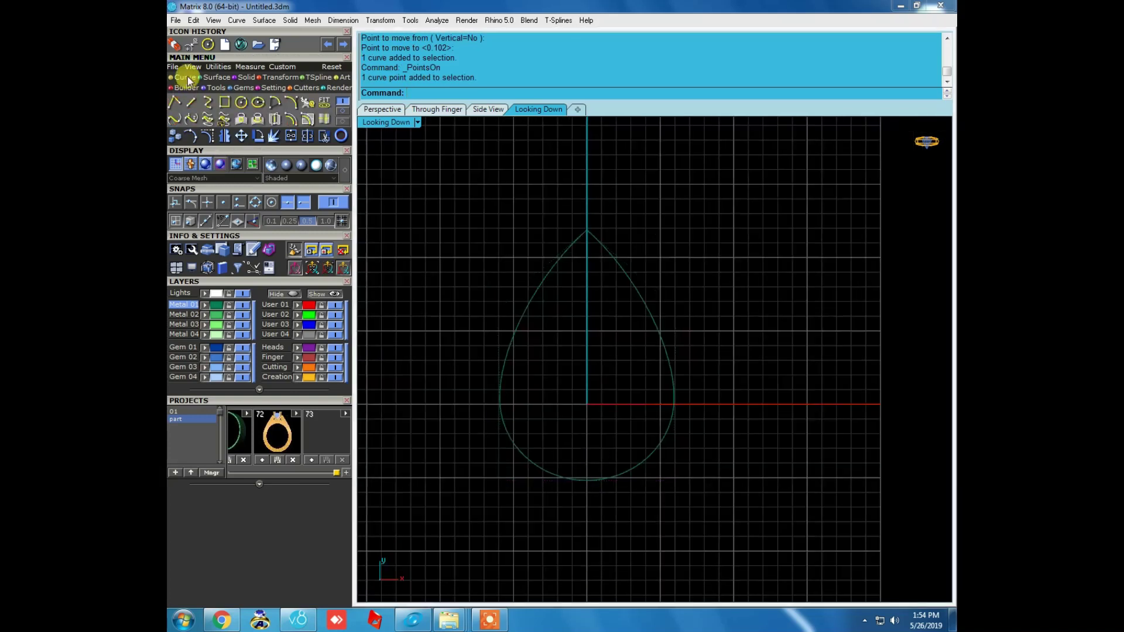
left_click(191, 104)
type("0,0,0")
key("Return")
type("b")
key("Return")
key("Escape")
Trim away the teardrop's left half, delete the cutting line, and Rebuild the half-curve.
key("ctrl+a")
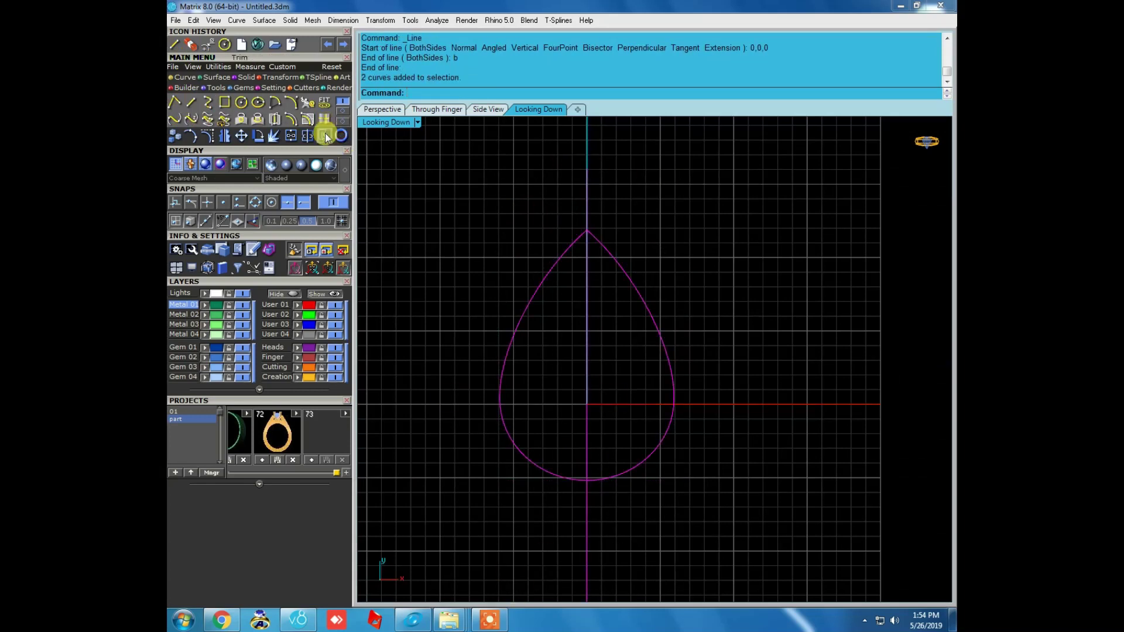
left_click(323, 135)
left_click(539, 286)
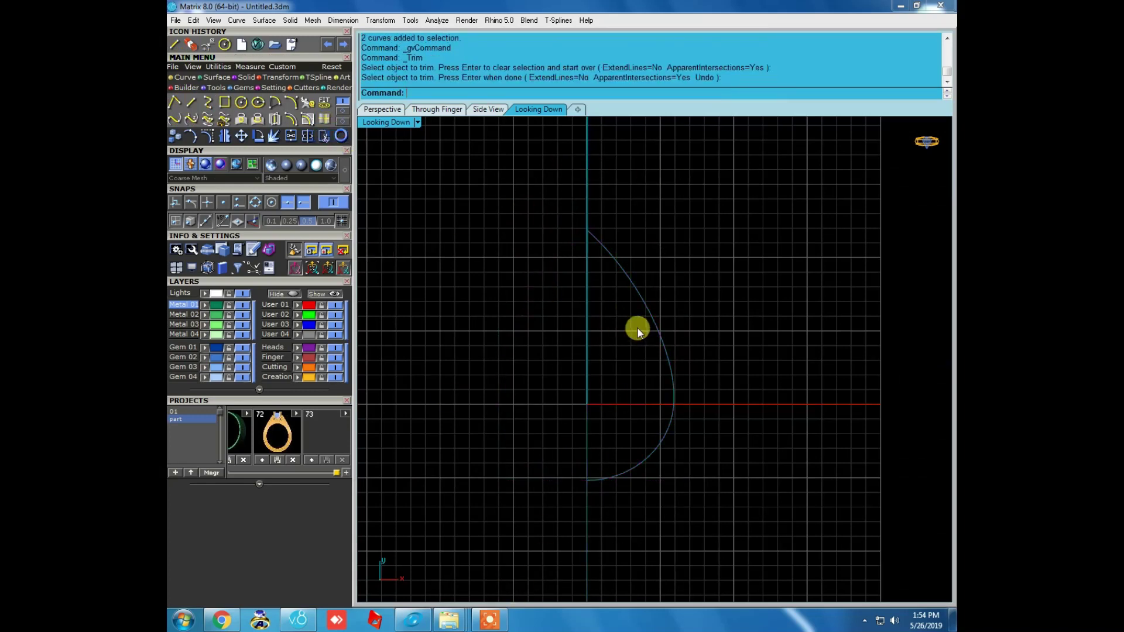
key("Return")
key("Delete")
left_click_drag(753, 259, 658, 351)
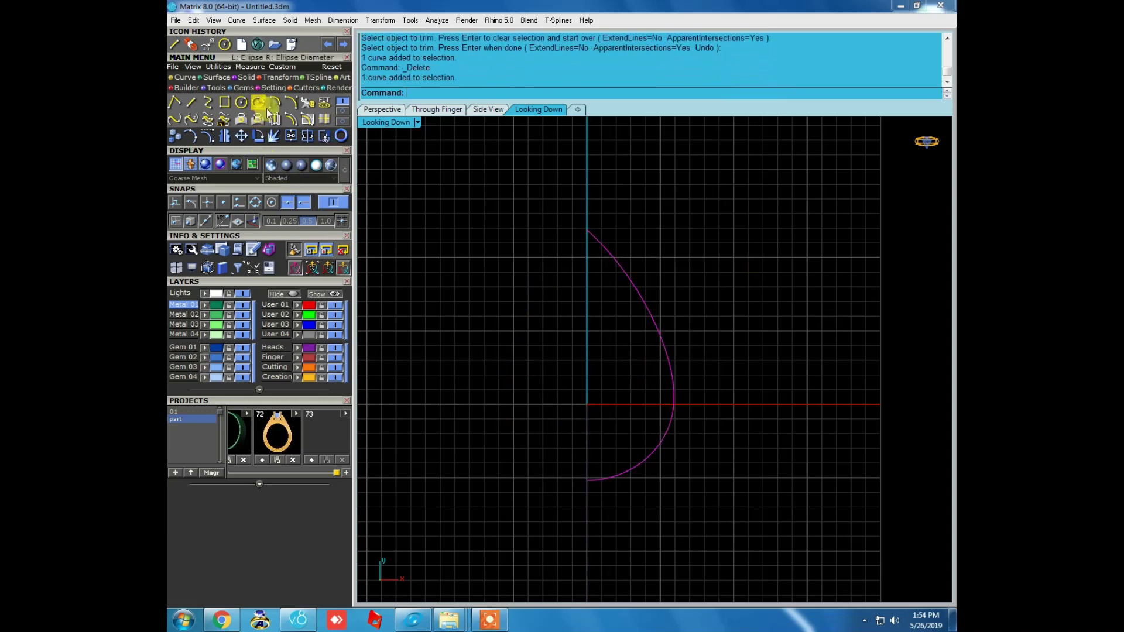
left_click(307, 102)
Rebuild the half-curve with a point count of 12.
double_click(822, 311)
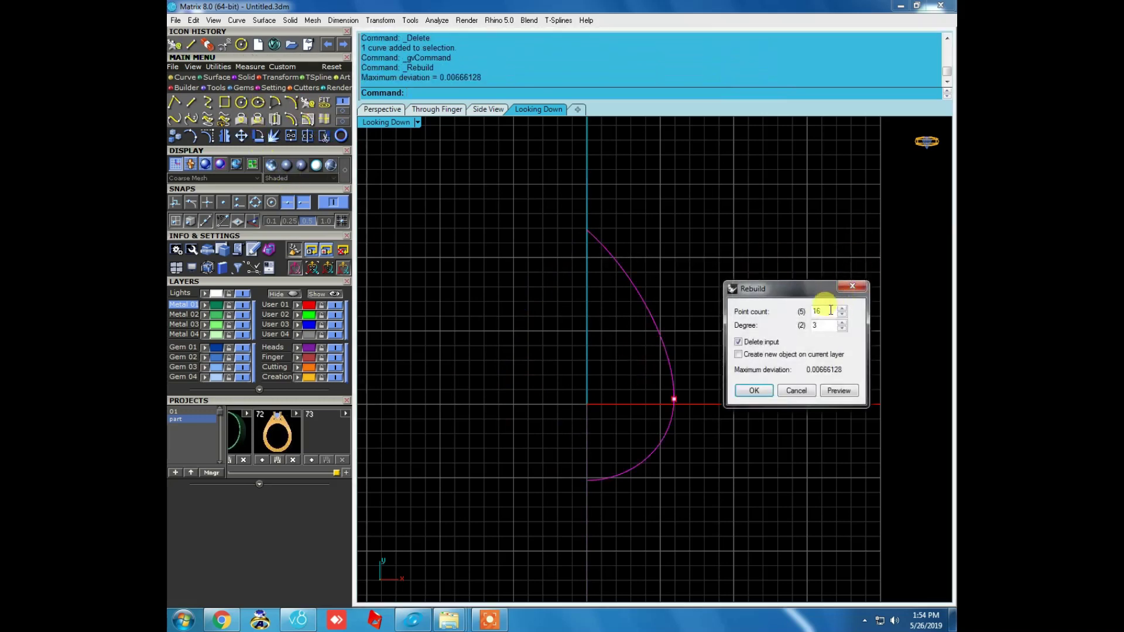
type("12")
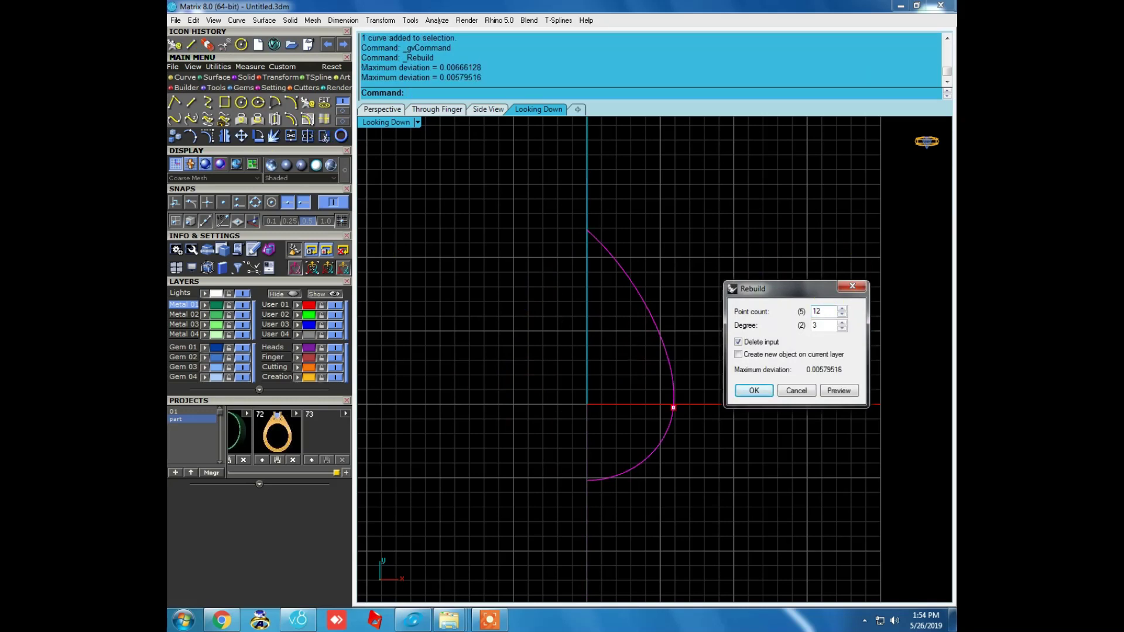
key("Return")
Mirror the half-curve across the vertical axis at 0,0,0 and join both halves.
key("ctrl+m")
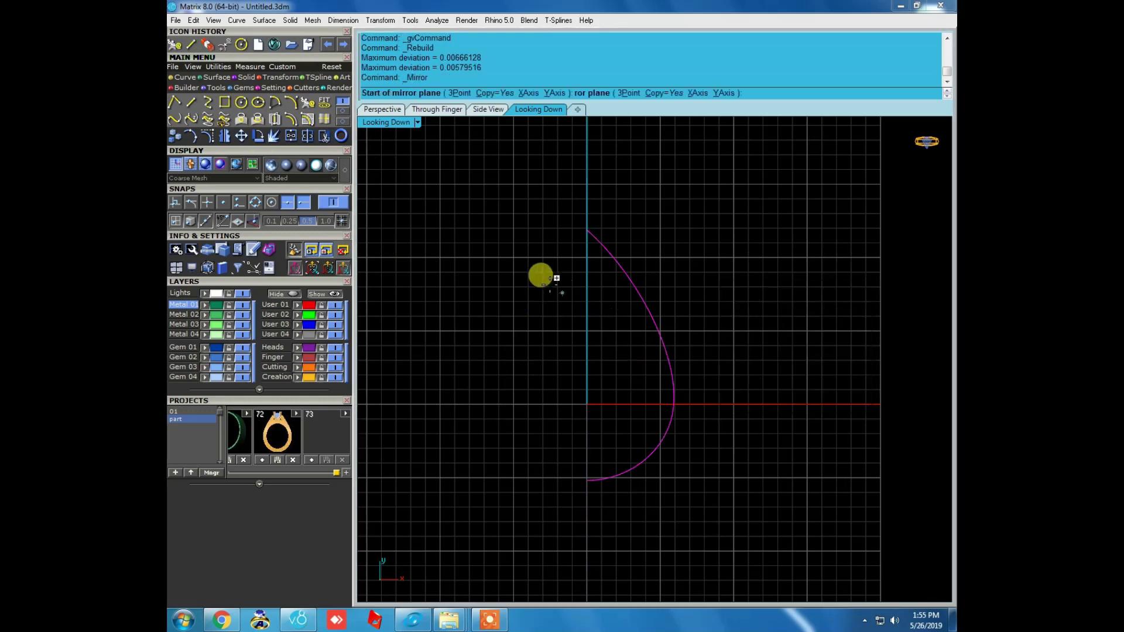
type("0,0,0")
key("Return")
left_click(572, 182)
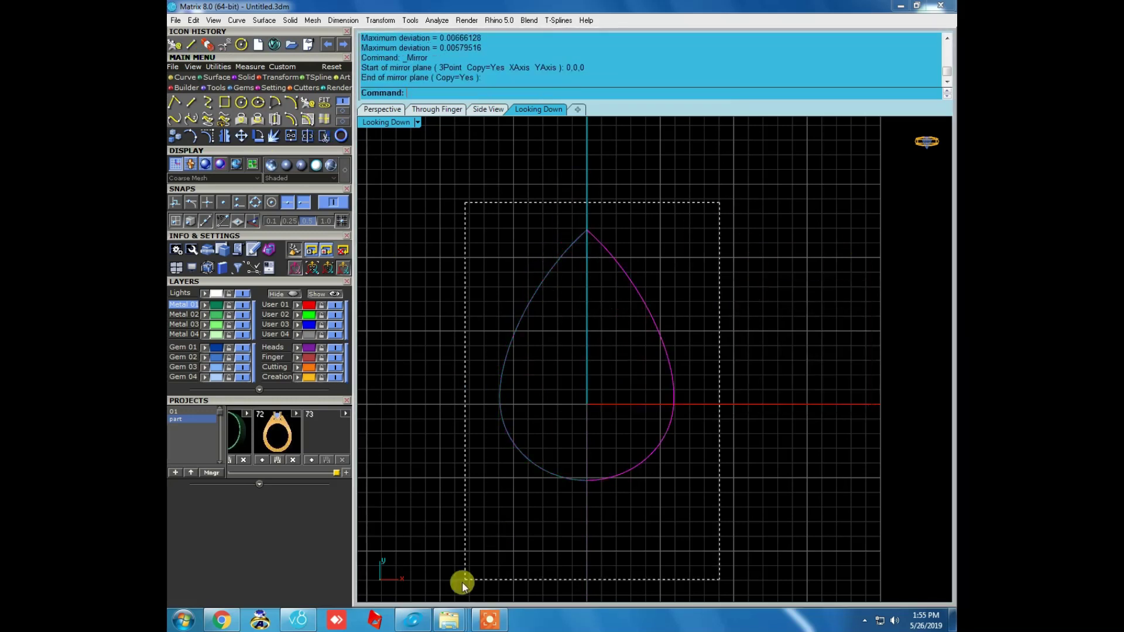
left_click(309, 136)
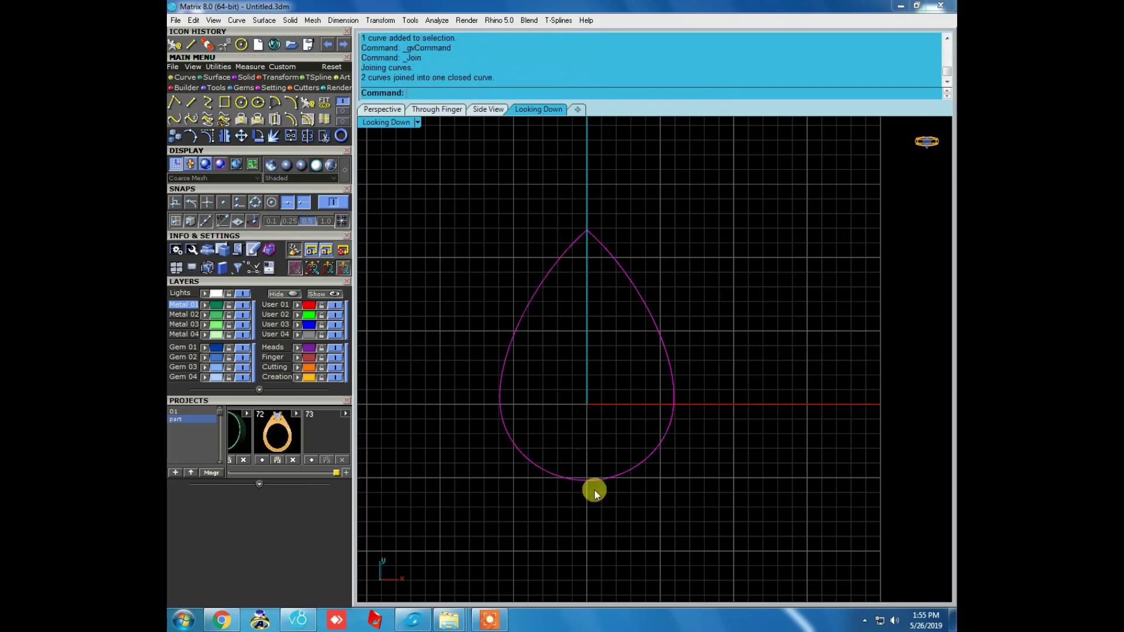
scroll(597, 489, "up", 5)
Delete the teardrop's bottom control point after undoing a trial drag of it.
key("F10")
scroll(556, 445, "up", 2)
left_click(556, 448)
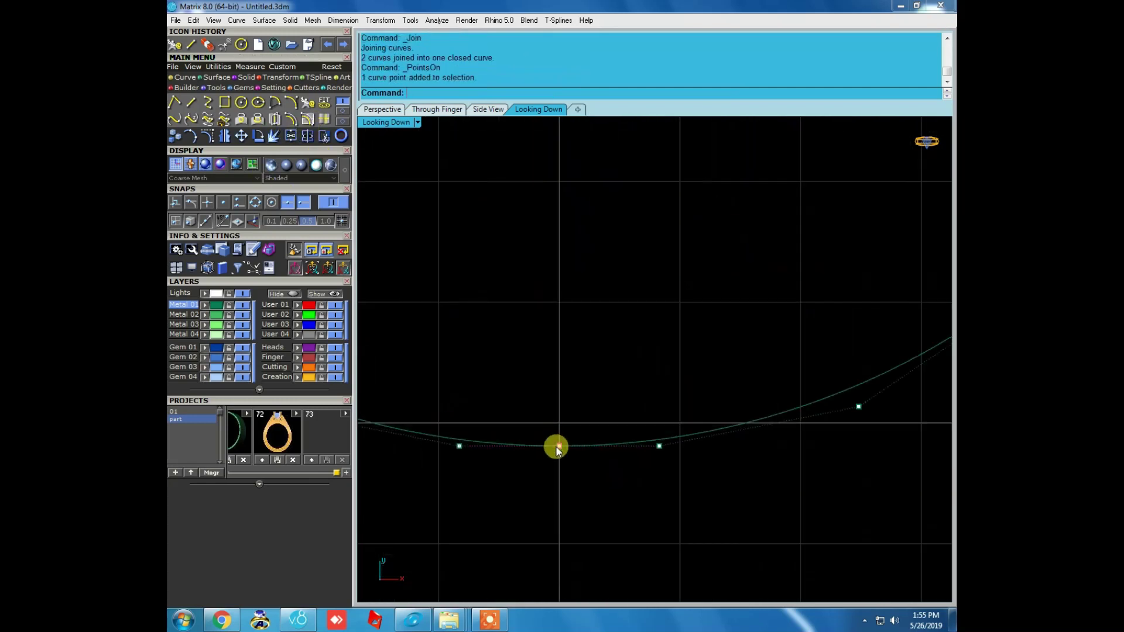
scroll(557, 449, "down", 5)
left_click_drag(491, 463, 508, 349)
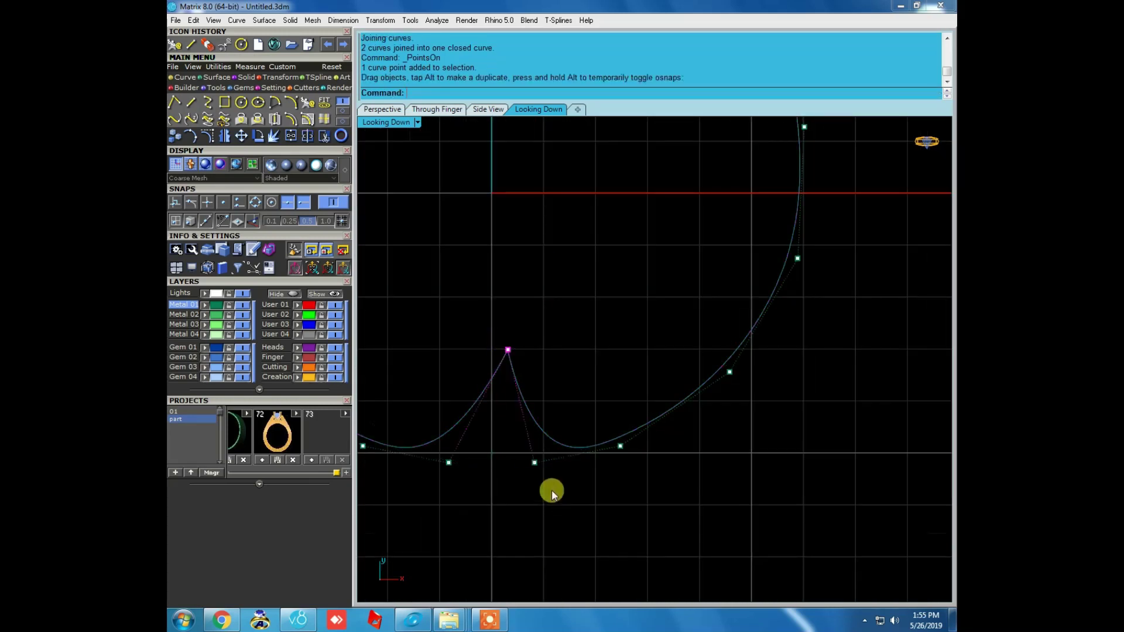
scroll(551, 489, "down", 4)
key("ctrl+z")
key("Delete")
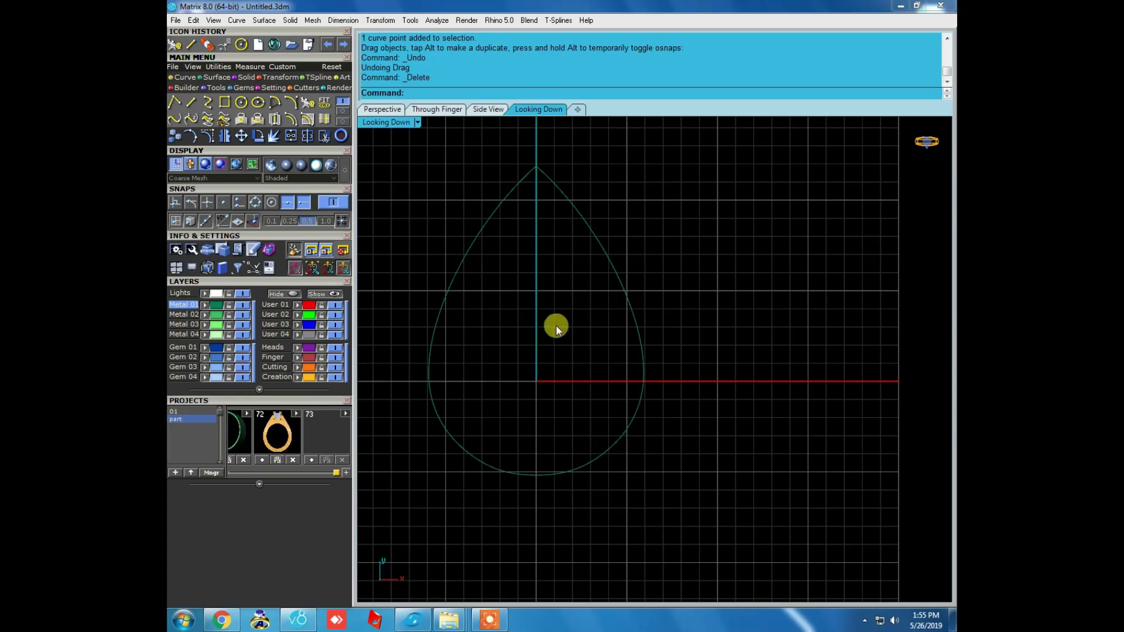
right_click_drag(555, 327, 579, 350)
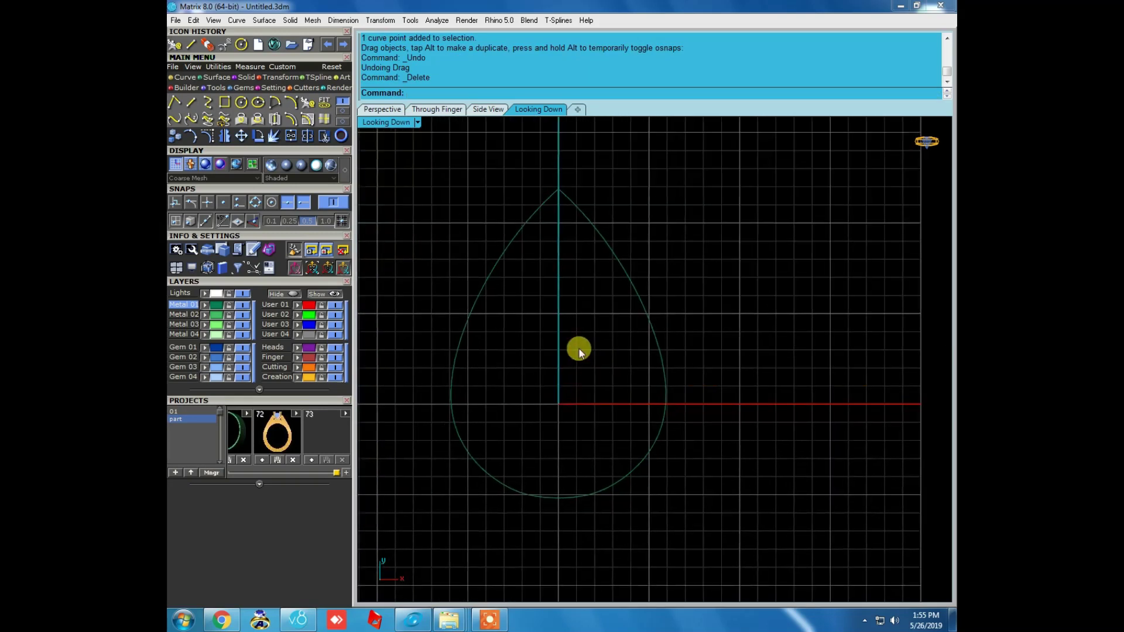
Offset the teardrop inward once, then undo that offset.
left_click(666, 370)
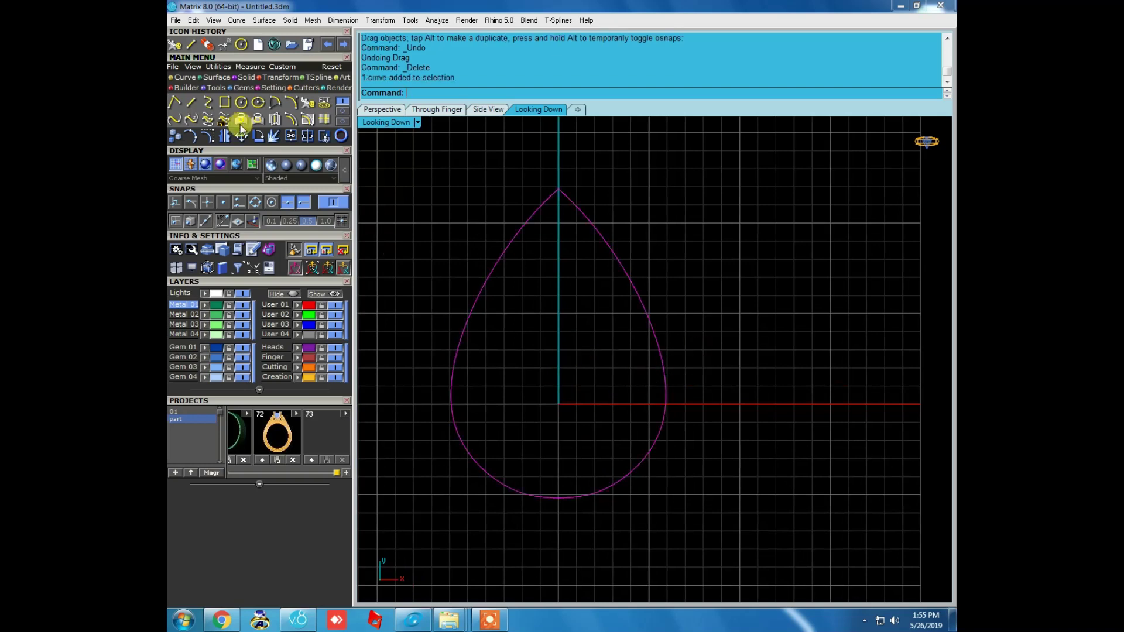
left_click(307, 119)
left_click(563, 370)
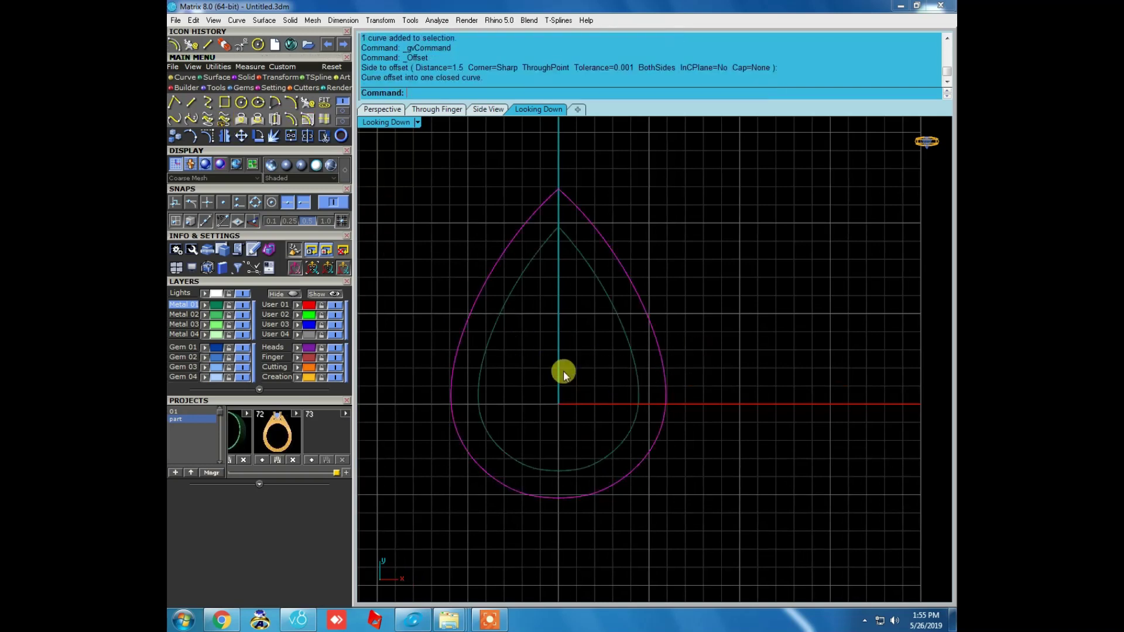
key("ctrl+z")
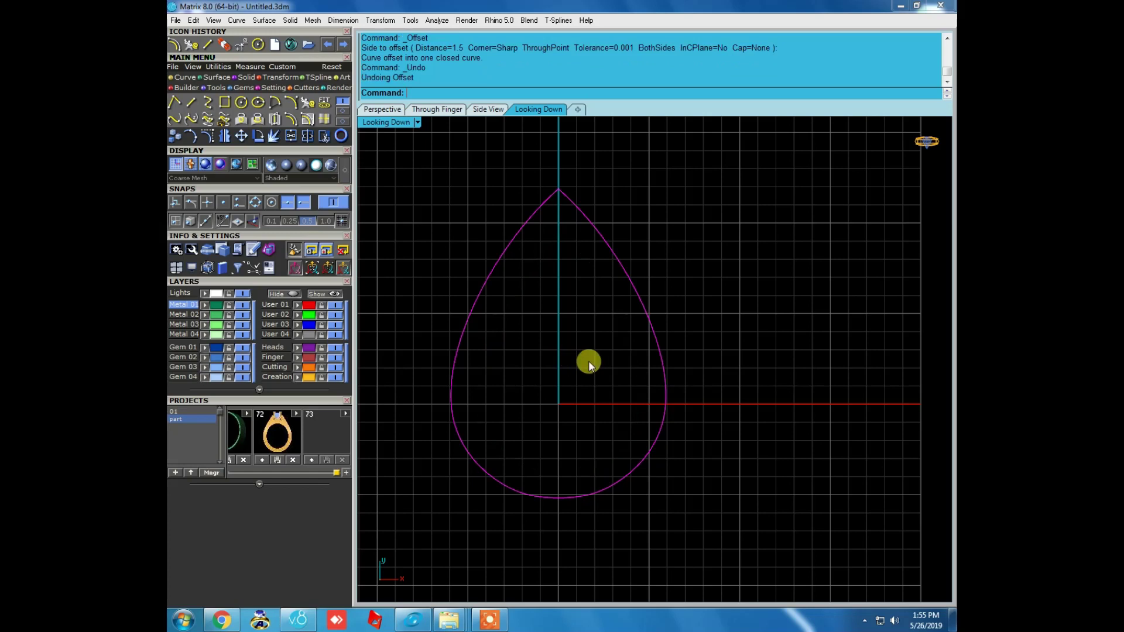
Offset the teardrop 1.7 to the inside, select both outlines and tilt into 3D.
right_click(588, 360)
type("7")
key("Return")
left_click(632, 370)
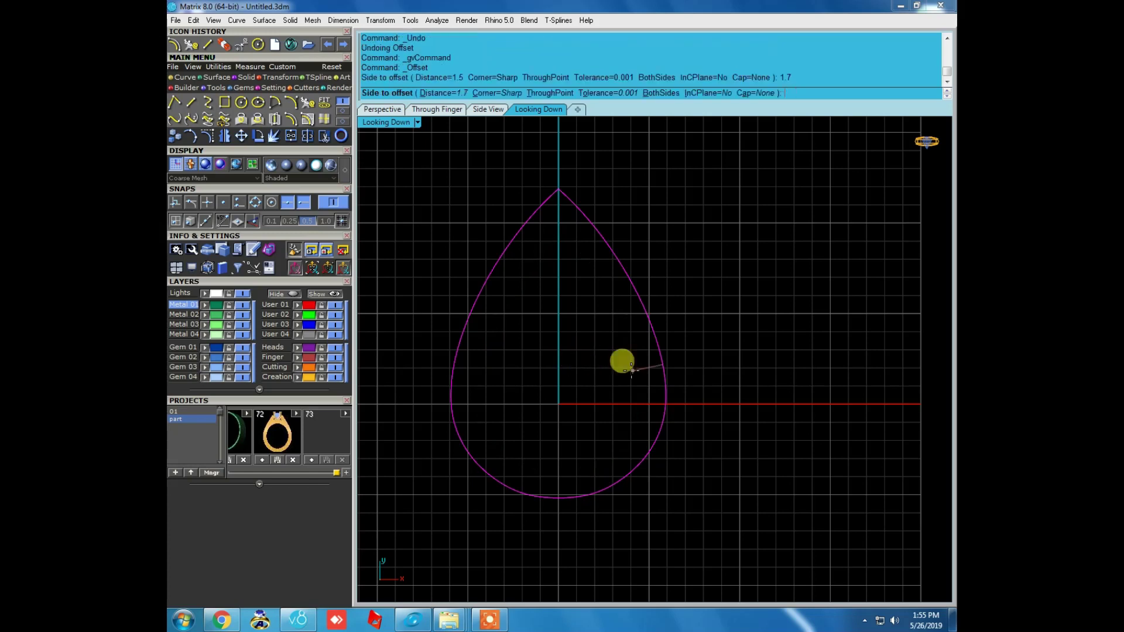
scroll(597, 381, "up", 2)
scroll(579, 357, "up", 1)
left_click_drag(763, 309, 538, 403)
right_click_drag(538, 403, 244, 118)
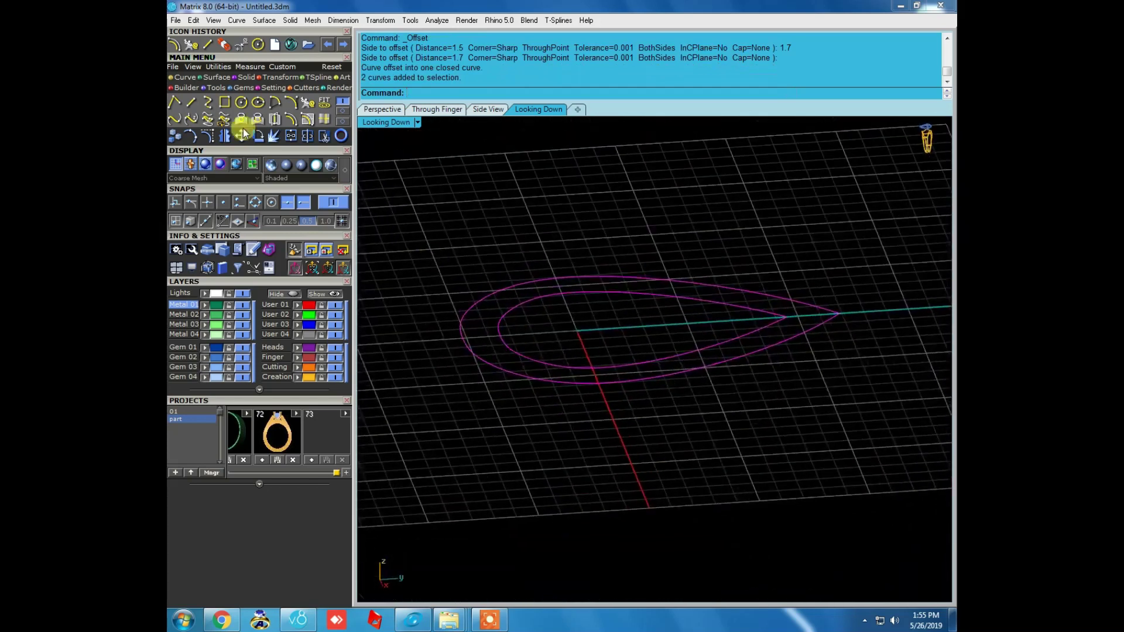
Extrude the two teardrop outlines 1.5 in one direction and view the solid shaded.
left_click(245, 77)
left_click(291, 102)
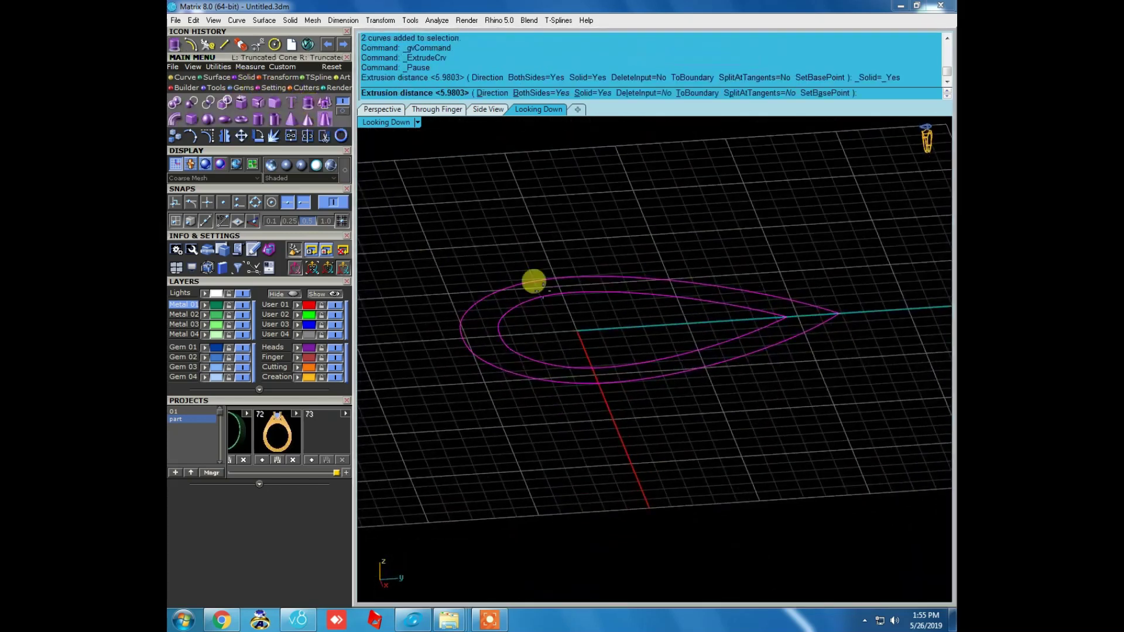
left_click(539, 93)
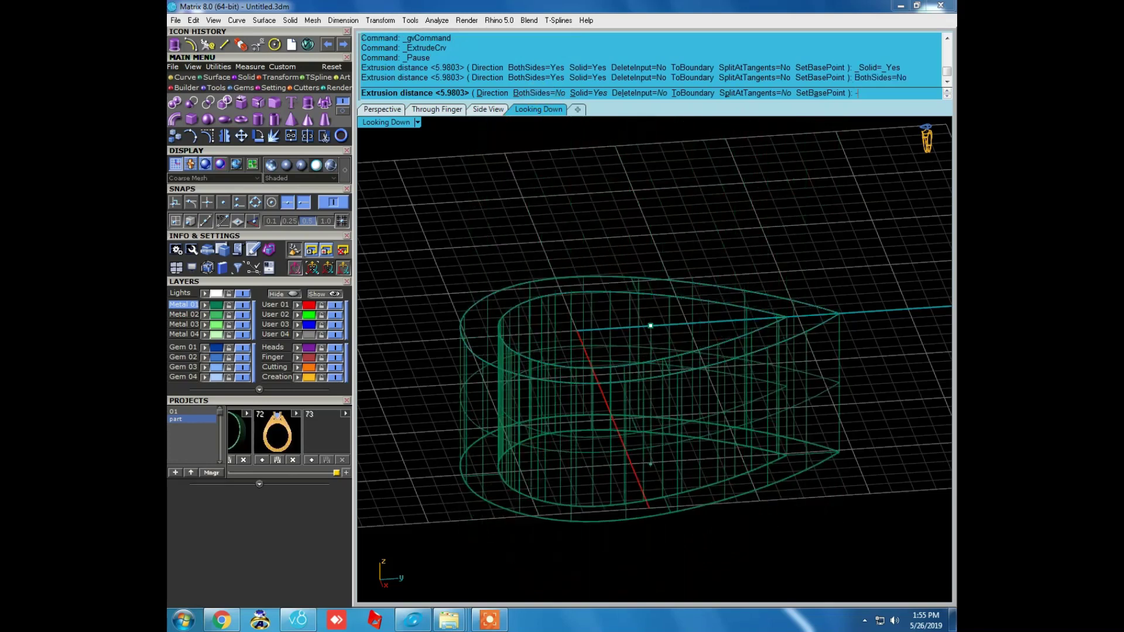
type("-1.5")
key("Return")
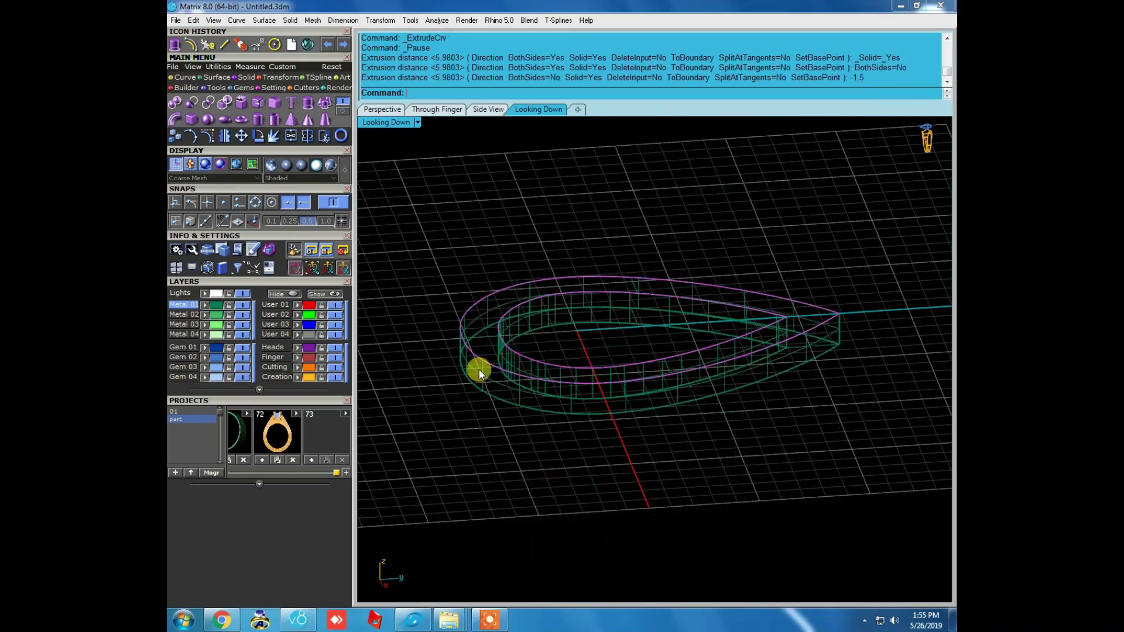
left_click(303, 168)
mouse_move(652, 331)
right_mouse_down()
mouse_move(746, 322)
mouse_move(695, 354)
mouse_move(722, 384)
mouse_move(718, 365)
right_mouse_up()
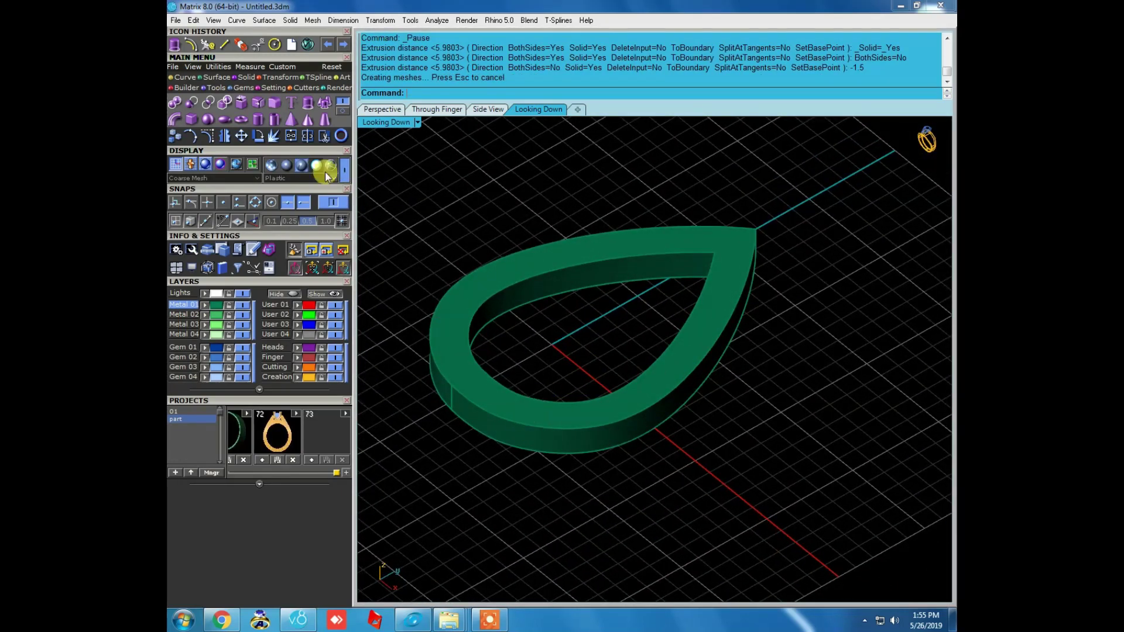
Fillet the band's two upper and two lower edges at radius 2.
left_click(277, 100)
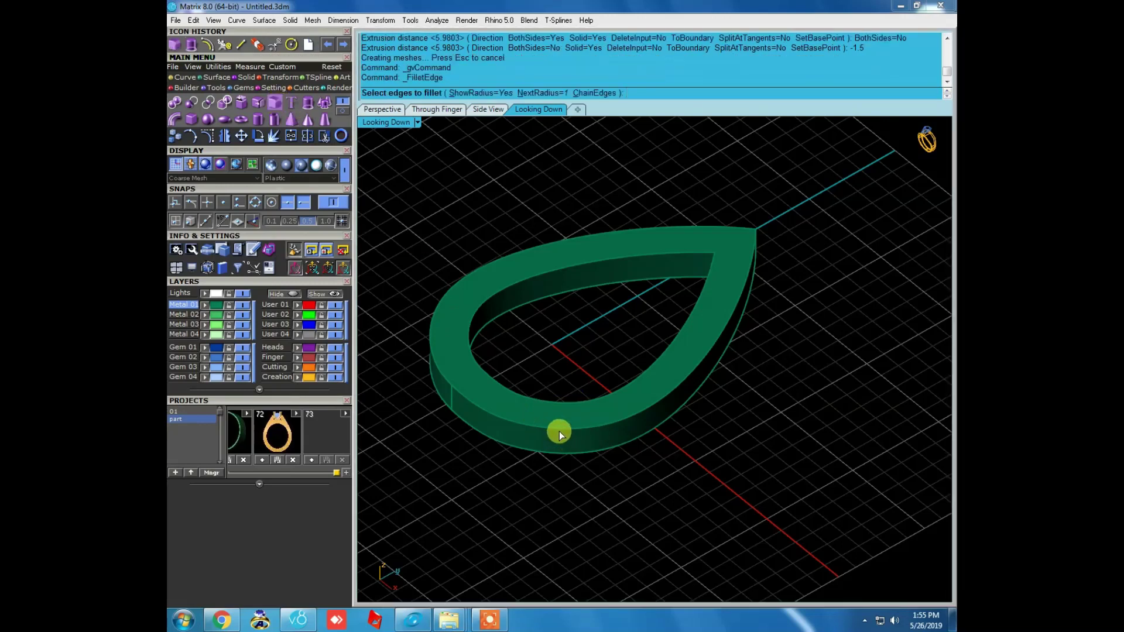
left_click(560, 431)
left_click(511, 377)
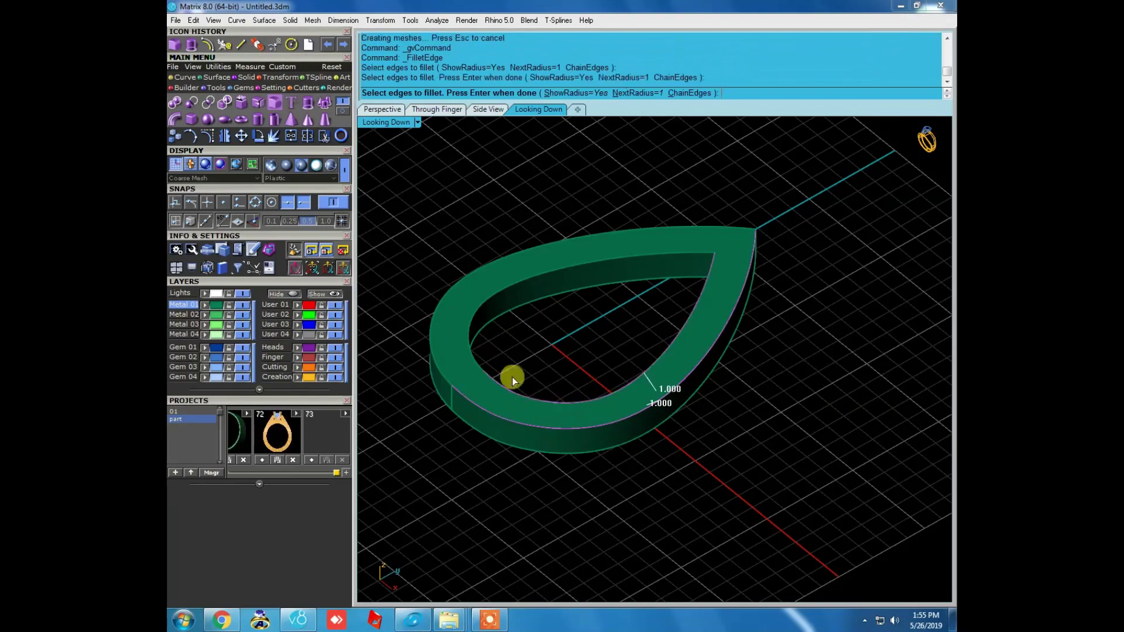
left_click(468, 334)
left_click(443, 382)
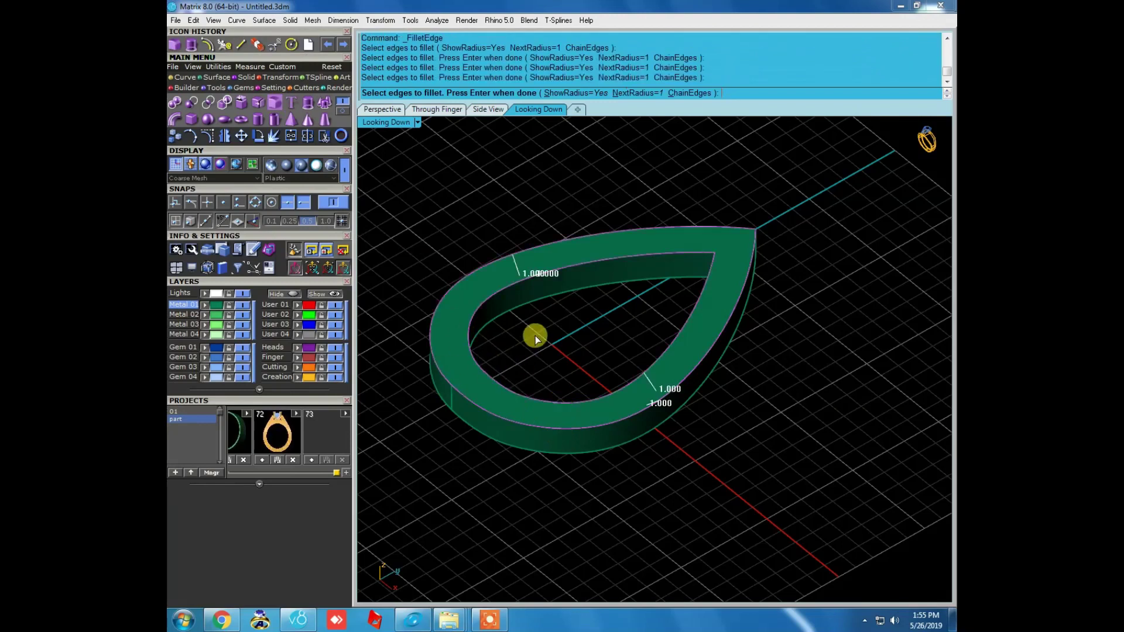
key("Return")
left_click(653, 92)
type("2")
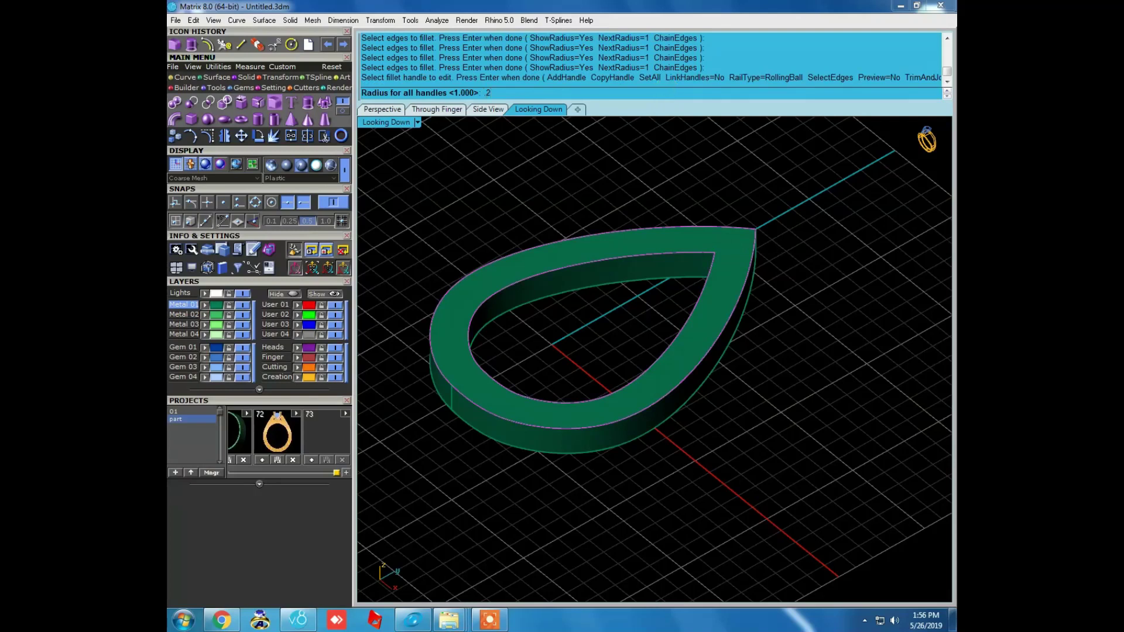
key("Return")
key("Return")
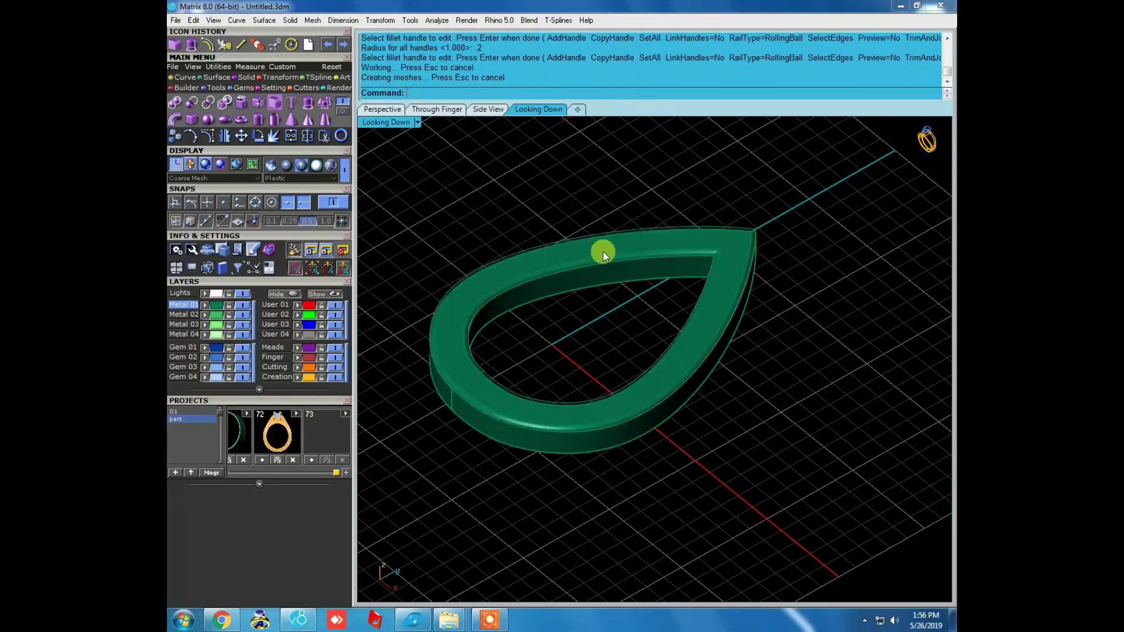
type("top")
key("Return")
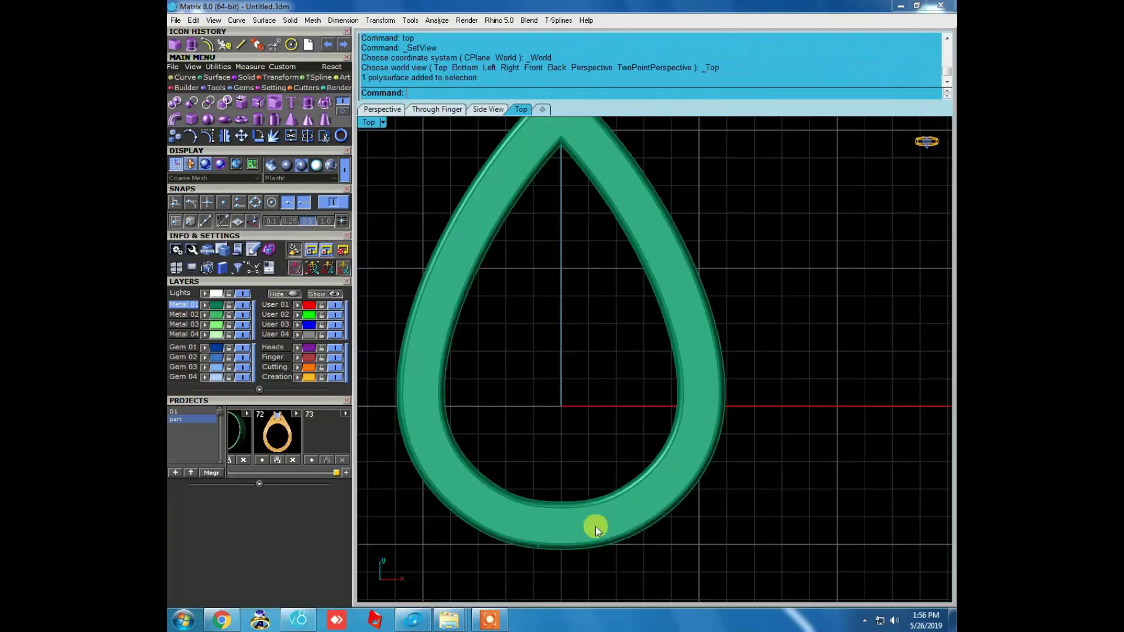
Select all objects and toggle between wireframe and shaded display.
scroll(607, 391, "down", 2)
scroll(613, 298, "up", 3)
key("ctrl+a")
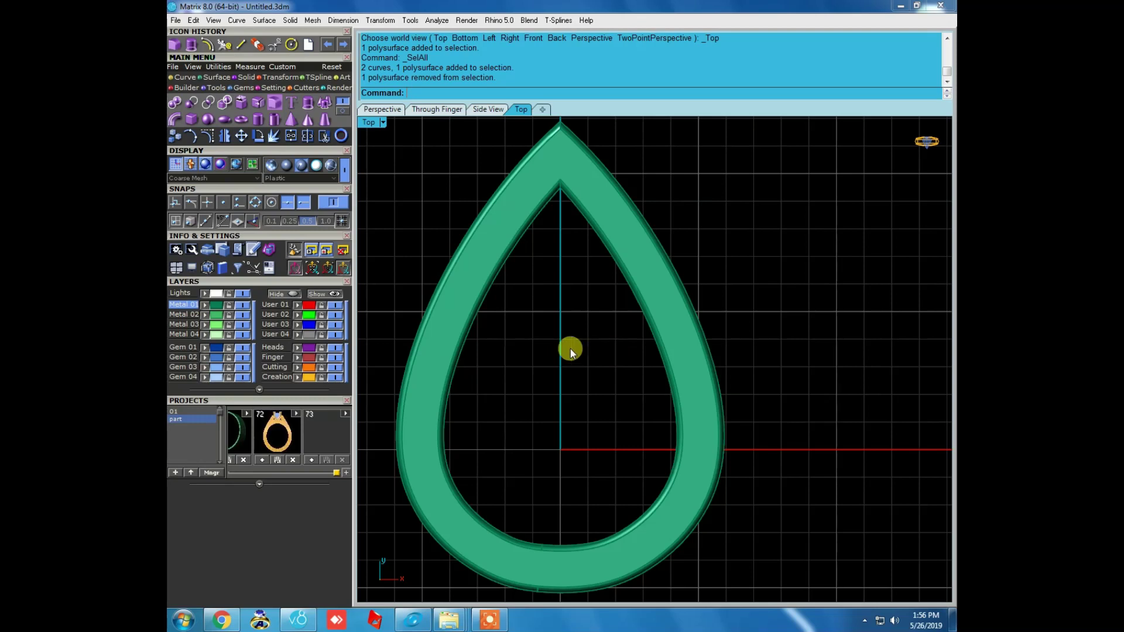
type("w")
key("Return")
scroll(648, 319, "up", 2)
scroll(618, 235, "up", 2)
type("s")
key("Return")
key("ctrl+a")
Select the band's edge curves in wireframe, leaving the band solid out of the selection.
left_click(617, 234, "ctrl")
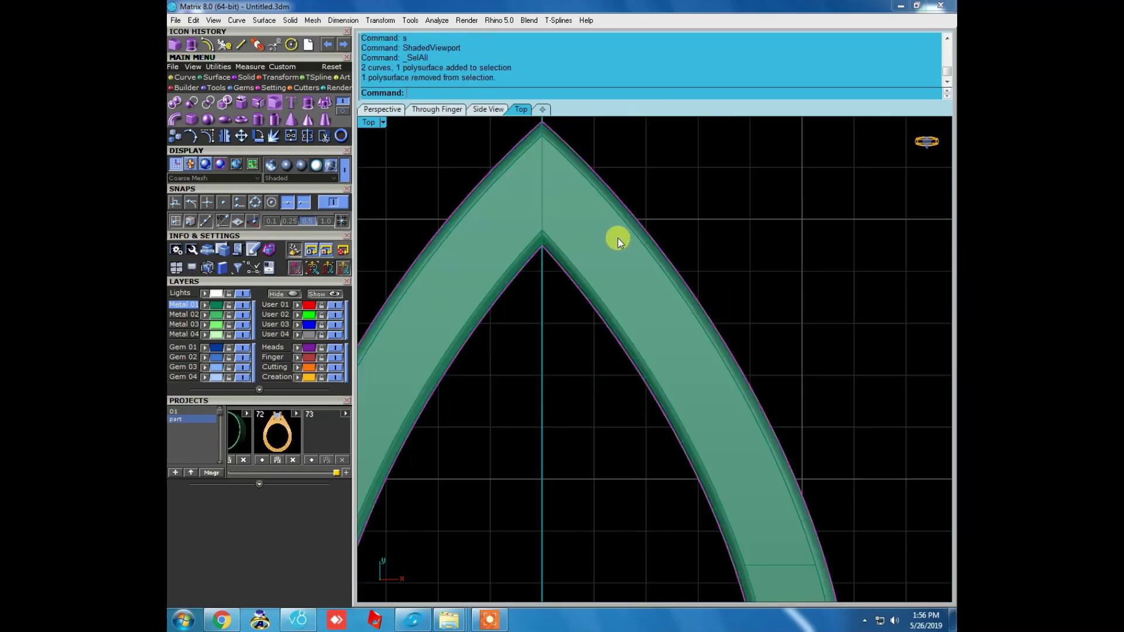
scroll(621, 252, "down", 2)
scroll(629, 272, "up", 2)
scroll(658, 279, "up", 3)
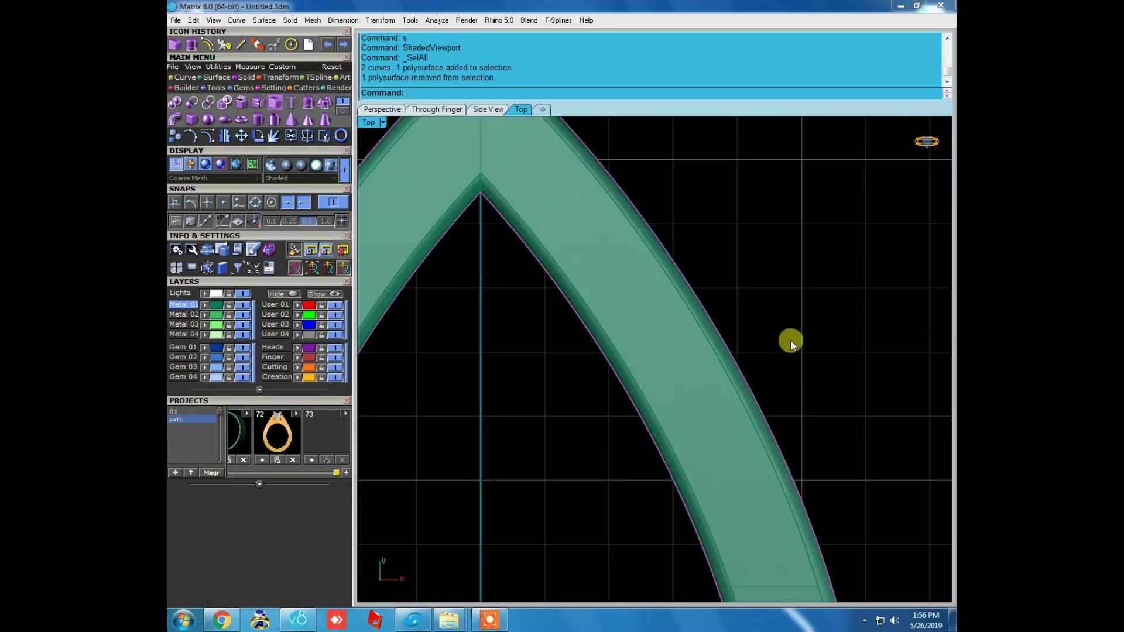
type("w")
key("Return")
left_click_drag(771, 307, 678, 344)
left_click(672, 381, "ctrl")
scroll(672, 380, "up", 2)
scroll(634, 328, "up", 1)
type("s")
key("Return")
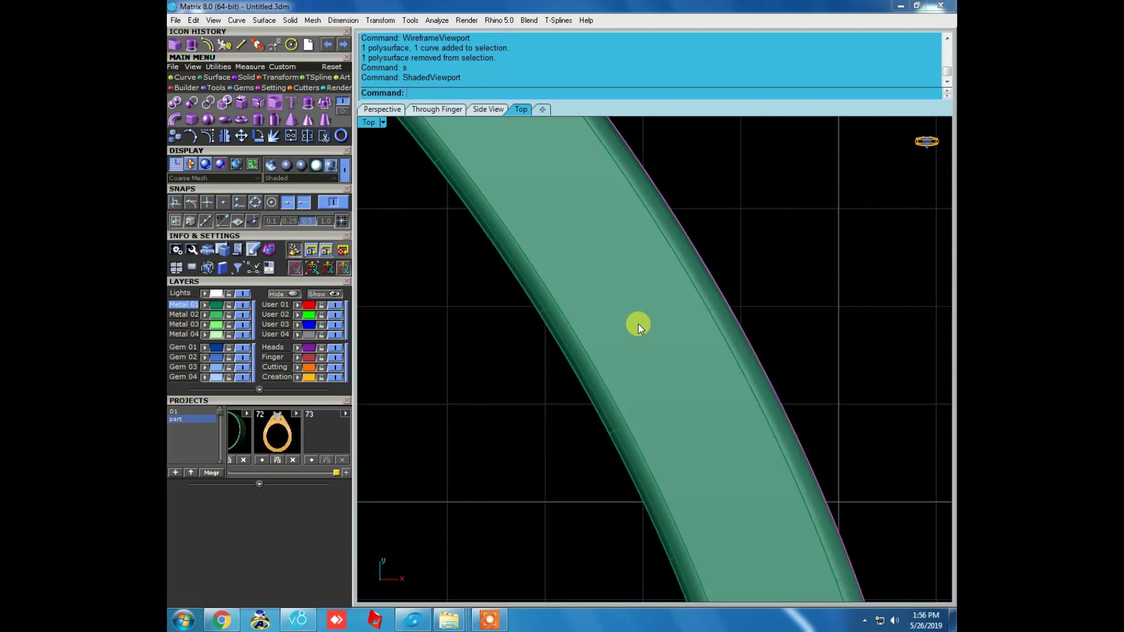
Halve 1.7 in the Calculator and offset the band curve 0.85 inward.
type("1.7 /")
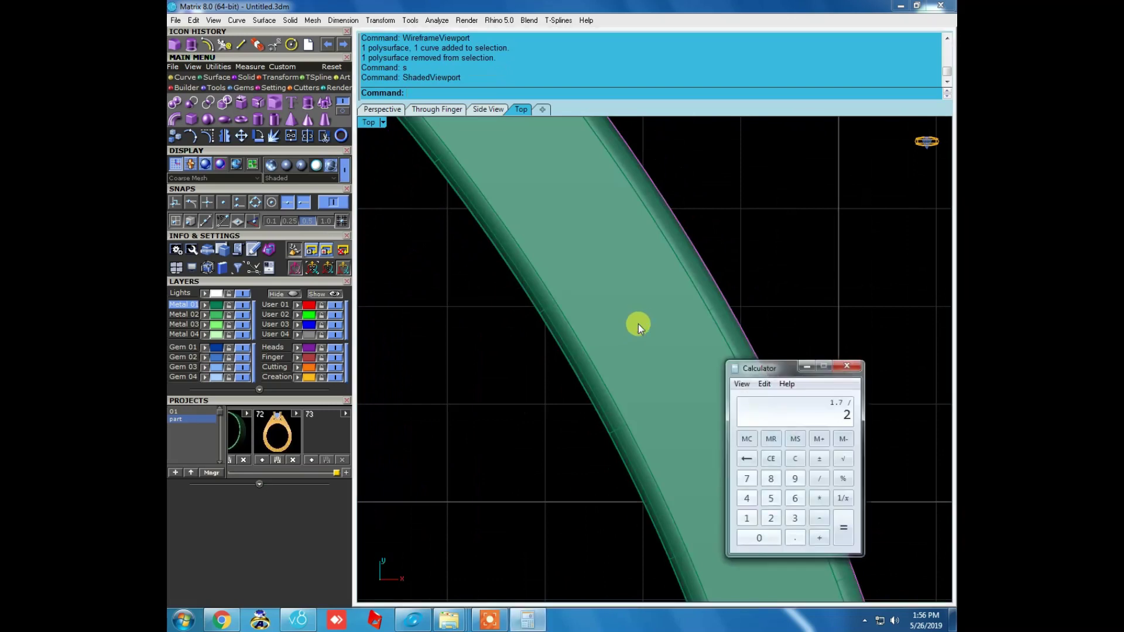
key("Return")
left_click(846, 366)
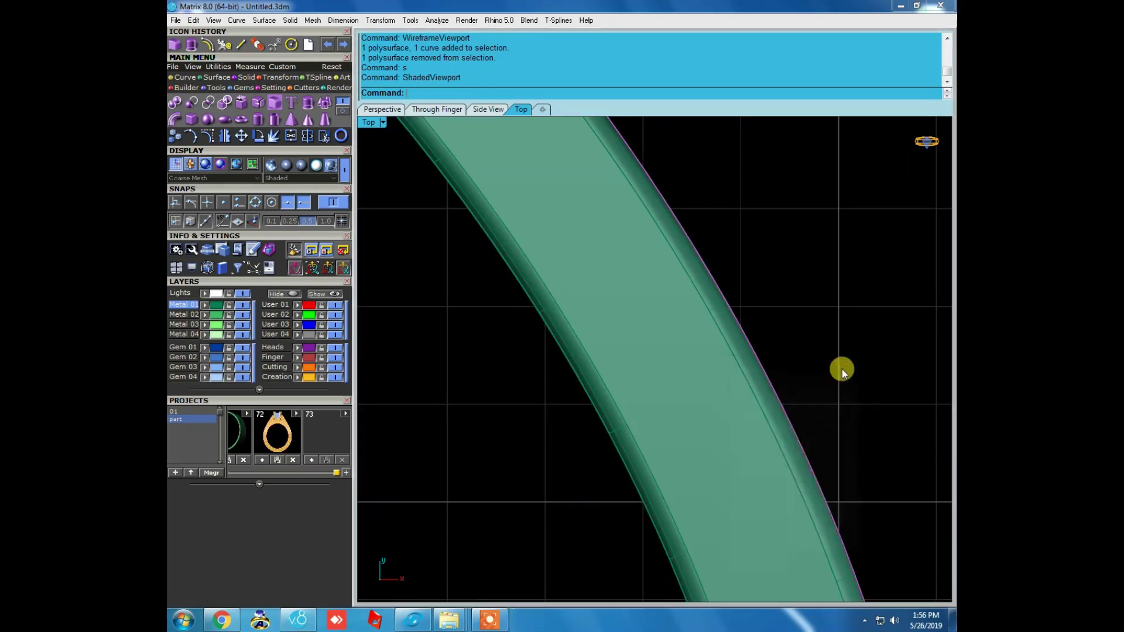
left_click(223, 45)
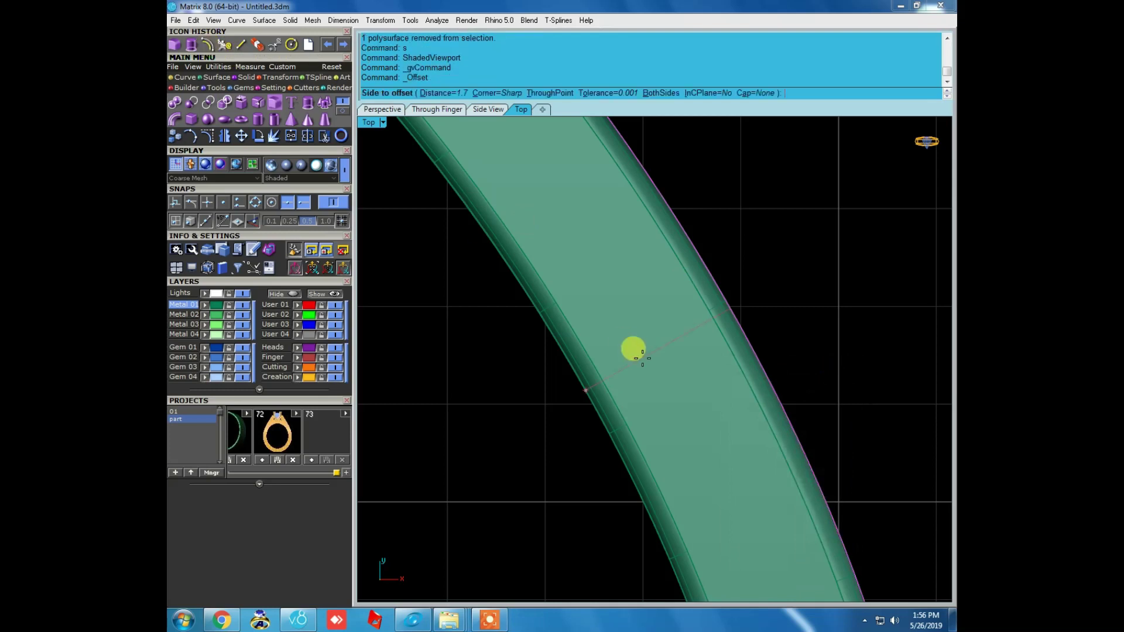
type(".85")
key("Return")
left_click(638, 354)
Check the new offset curve in wireframe, shaded, orbited and right-side views.
type("w")
key("Return")
key("Return")
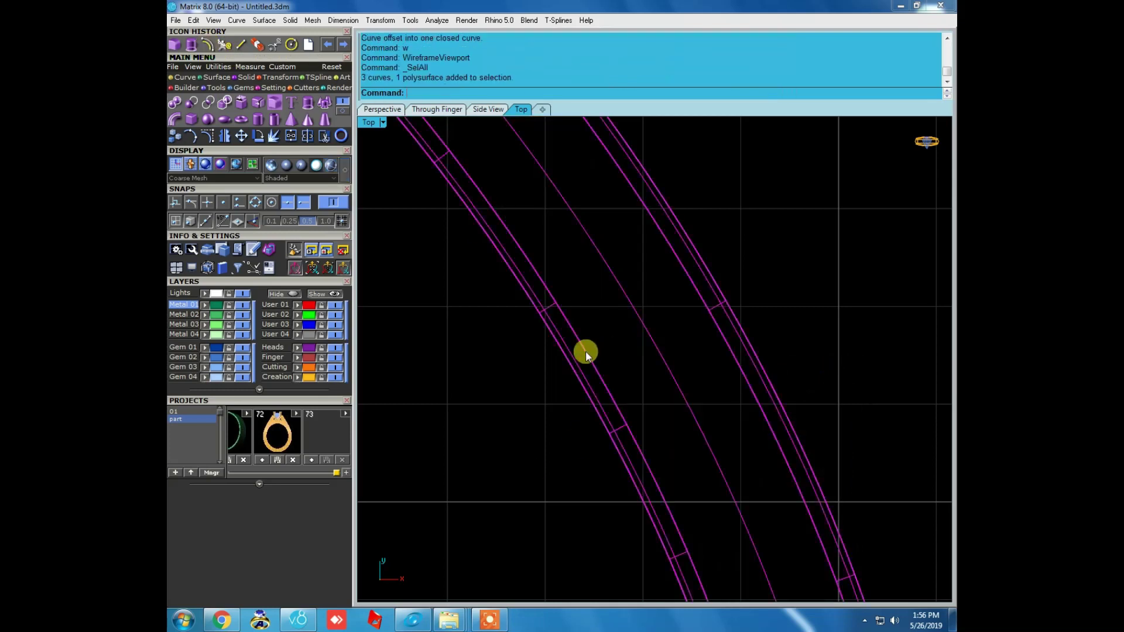
left_click(585, 350, "ctrl")
type("s")
key("Return")
right_click_drag(795, 403, 627, 321)
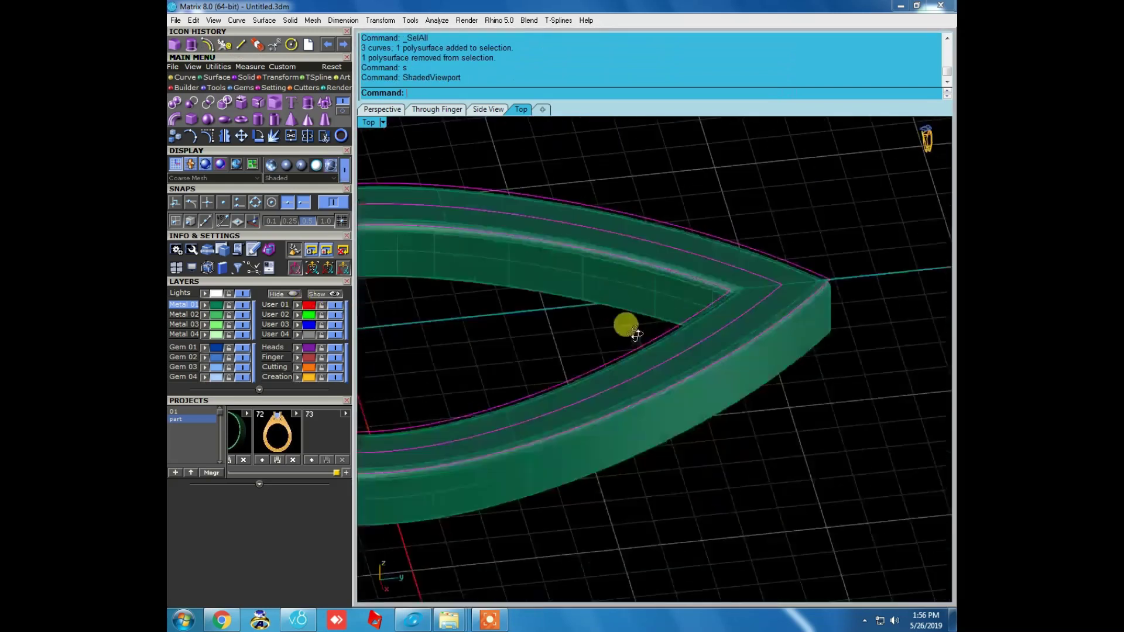
type("r")
key("Return")
type("right")
key("Return")
right_click_drag(715, 306, 711, 451)
type("top")
key("Return")
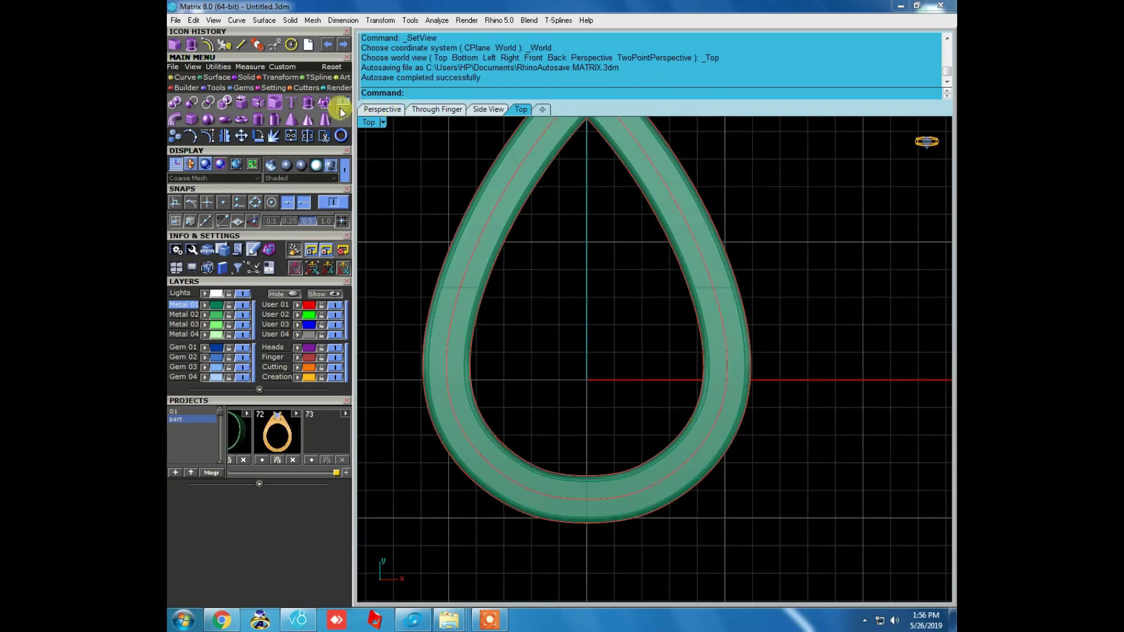
Insert a Round diamond from the Gem Loader and move it onto the band's bottom.
left_click(242, 87)
left_click(180, 102)
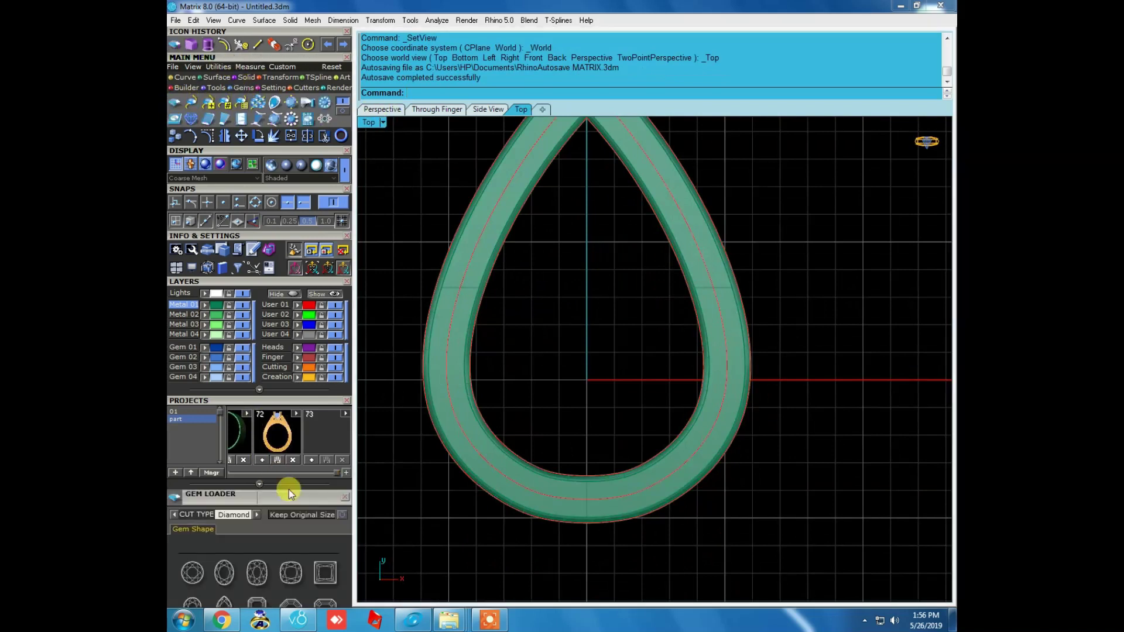
left_click(192, 358)
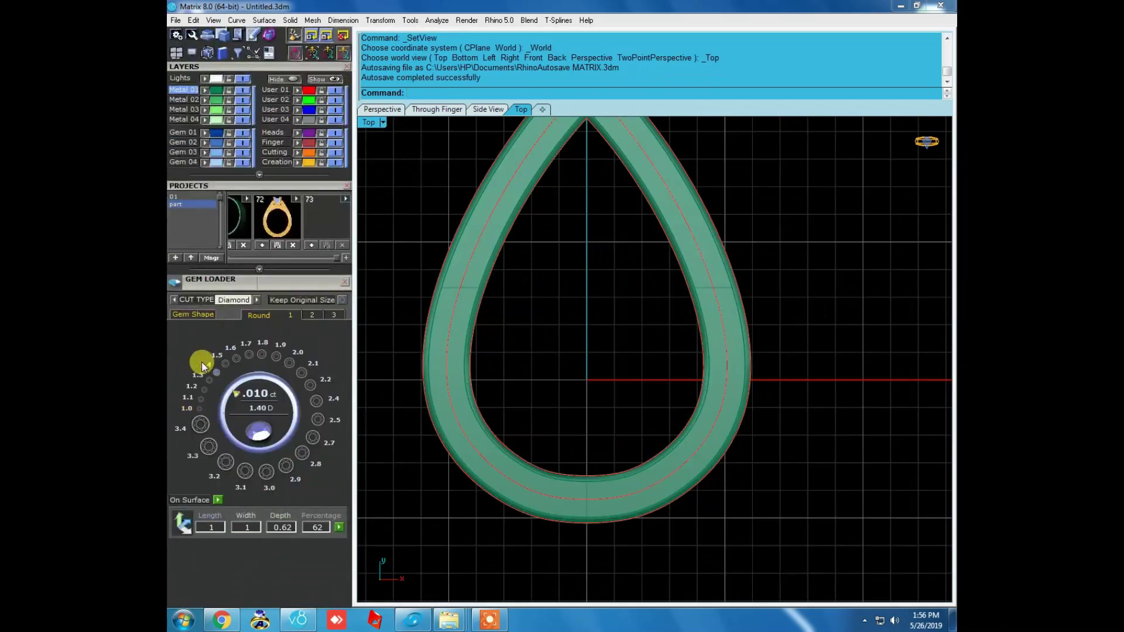
left_click(228, 371)
scroll(591, 371, "up", 3)
mouse_move(592, 371)
left_mouse_down()
mouse_move(602, 334)
mouse_move(595, 469)
mouse_move(602, 405)
left_mouse_up()
scroll(587, 356, "up", 2)
Inspect the diamond's placement in wireframe and shaded, from the front and top views.
type("w")
key("Return")
scroll(595, 468, "up", 2)
scroll(596, 461, "up", 3)
scroll(602, 403, "down", 2)
scroll(601, 403, "down", 1)
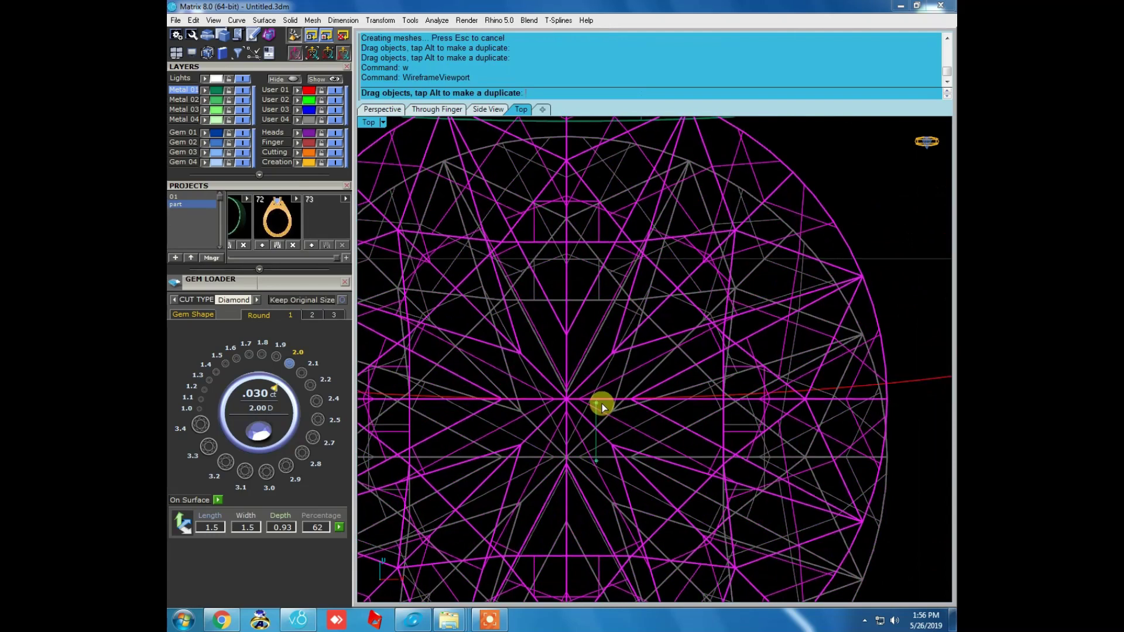
scroll(601, 402, "down", 2)
key("Return")
type("f")
key("Return")
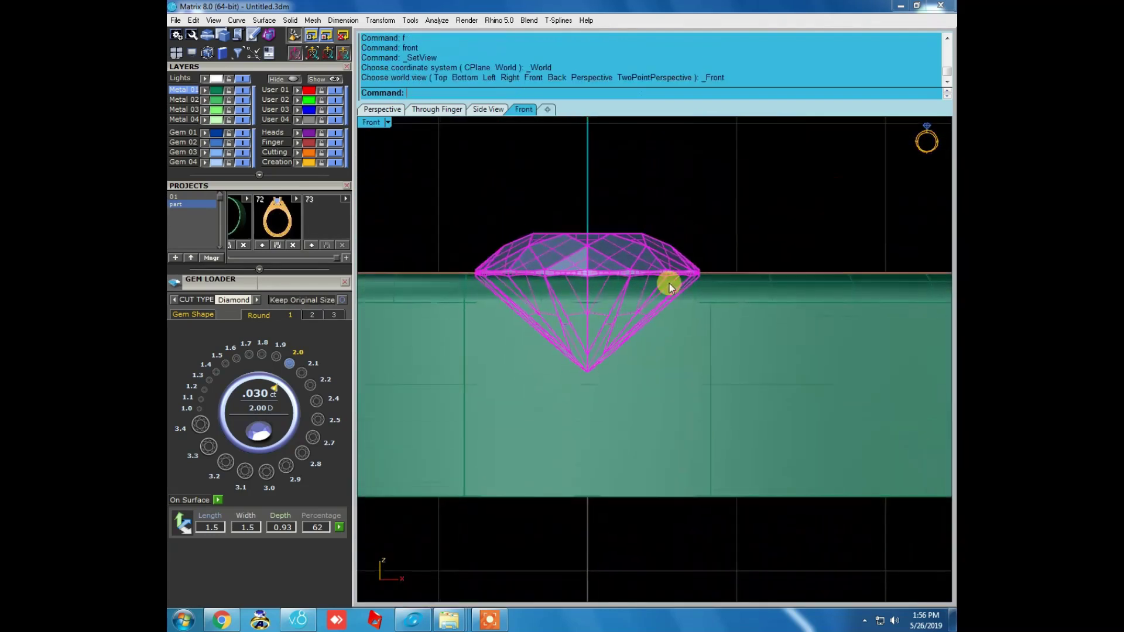
scroll(669, 283, "up", 3)
scroll(676, 291, "up", 2)
scroll(664, 294, "down", 3)
type("t")
key("Return")
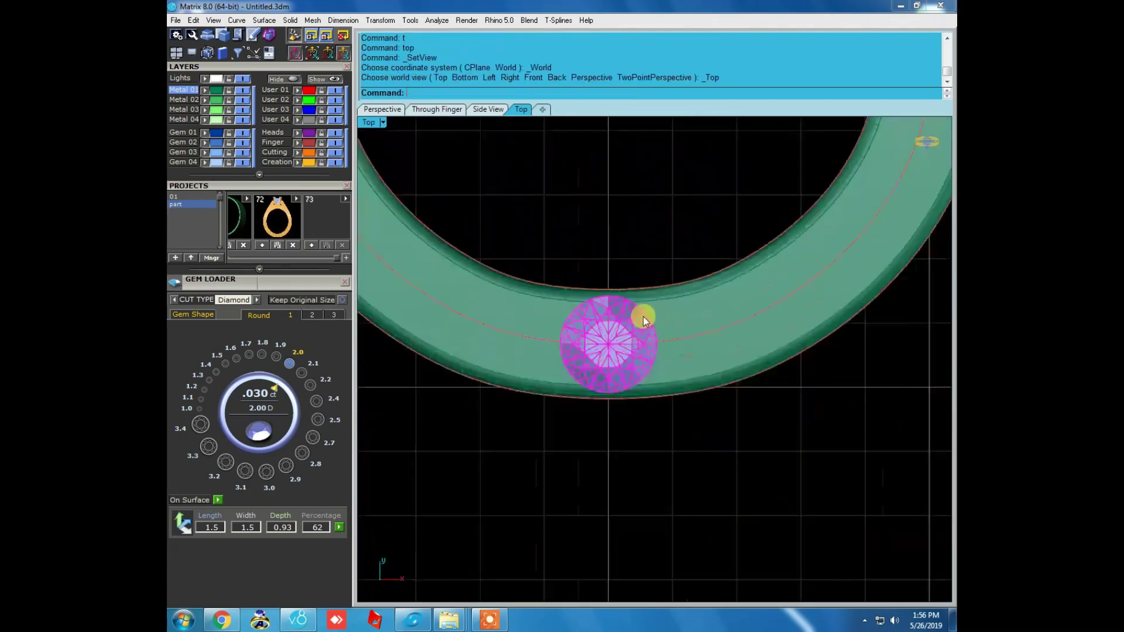
Draw a 0.15-diameter circle and move it beside the diamond's edge.
scroll(642, 314, "down", 2)
scroll(605, 384, "down", 2)
scroll(573, 442, "up", 3)
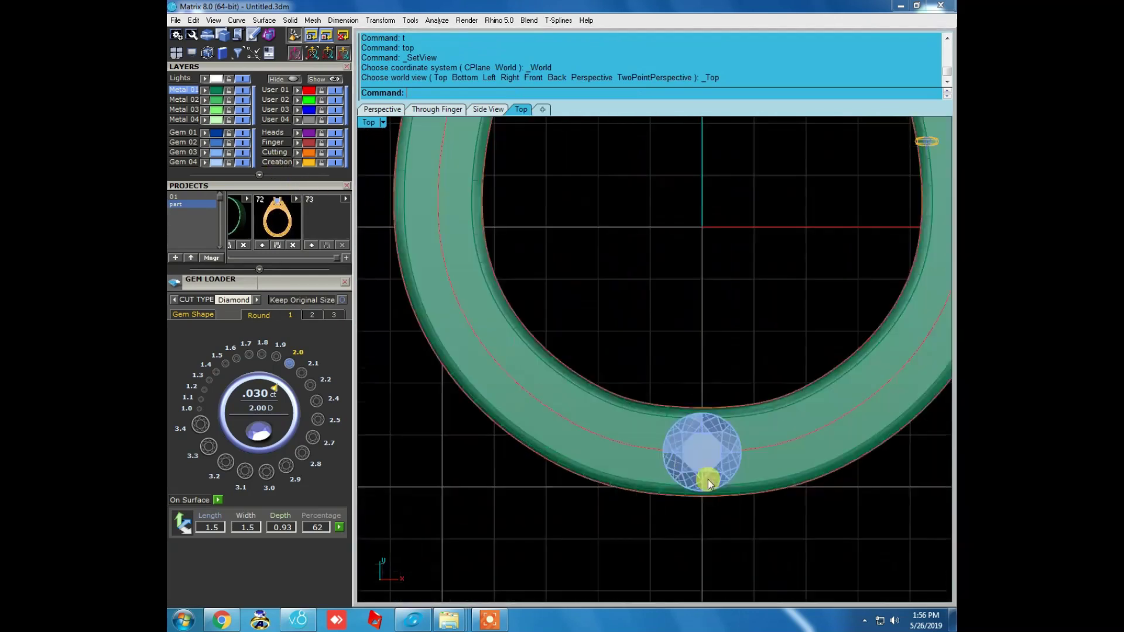
scroll(710, 477, "up", 2)
type("w")
key("Return")
scroll(283, 283, "up", 5)
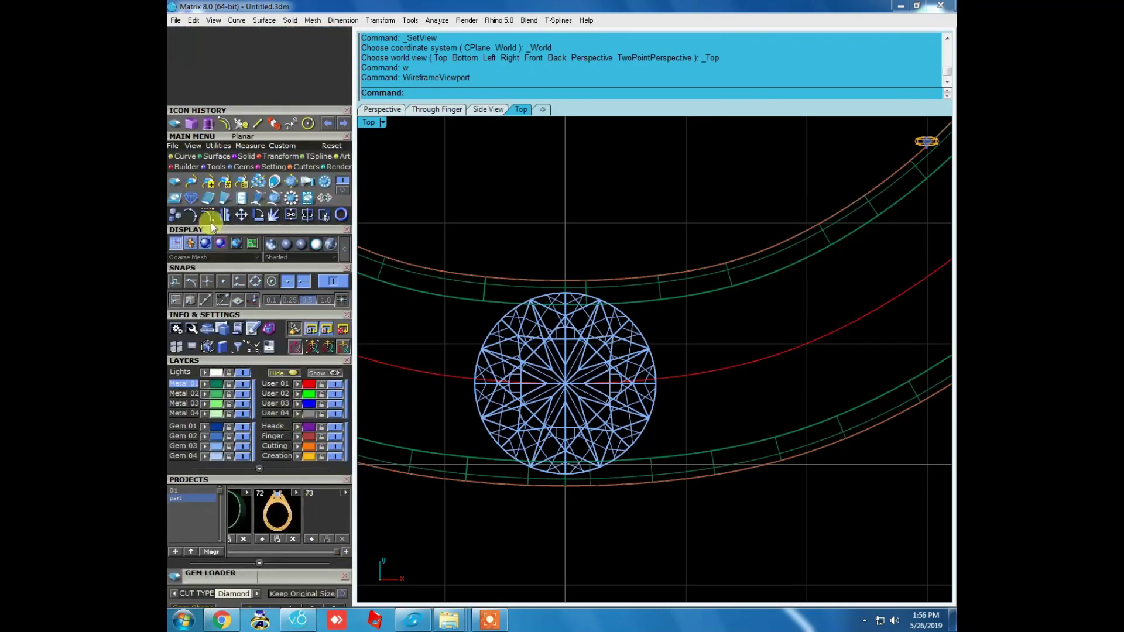
left_click(308, 123)
scroll(667, 369, "up", 3)
left_click(670, 364)
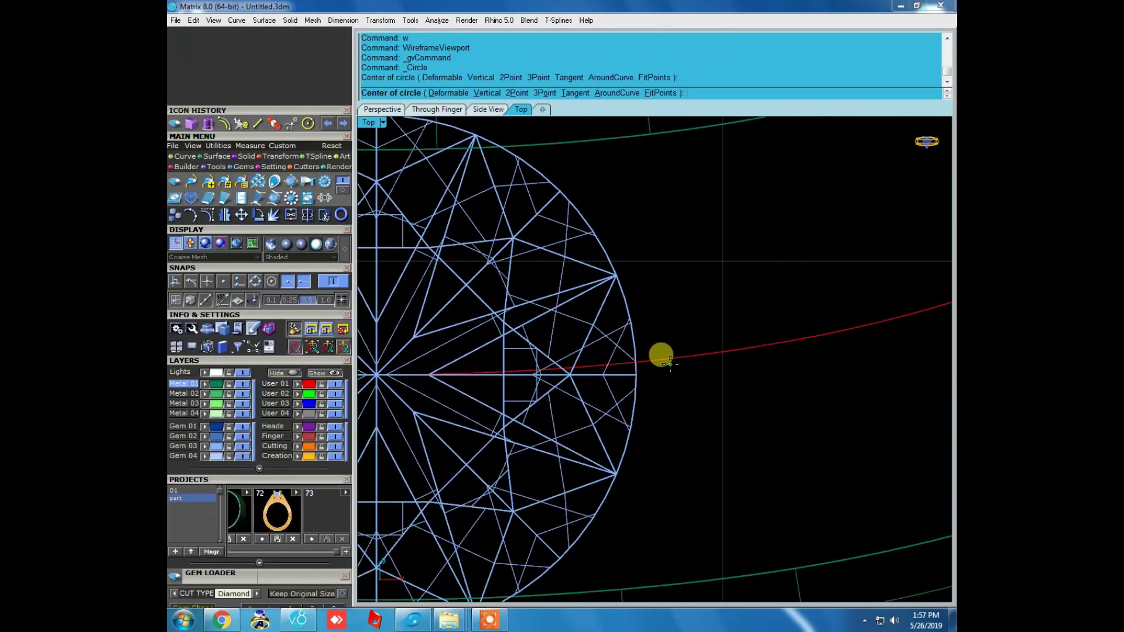
type(".15")
key("Return")
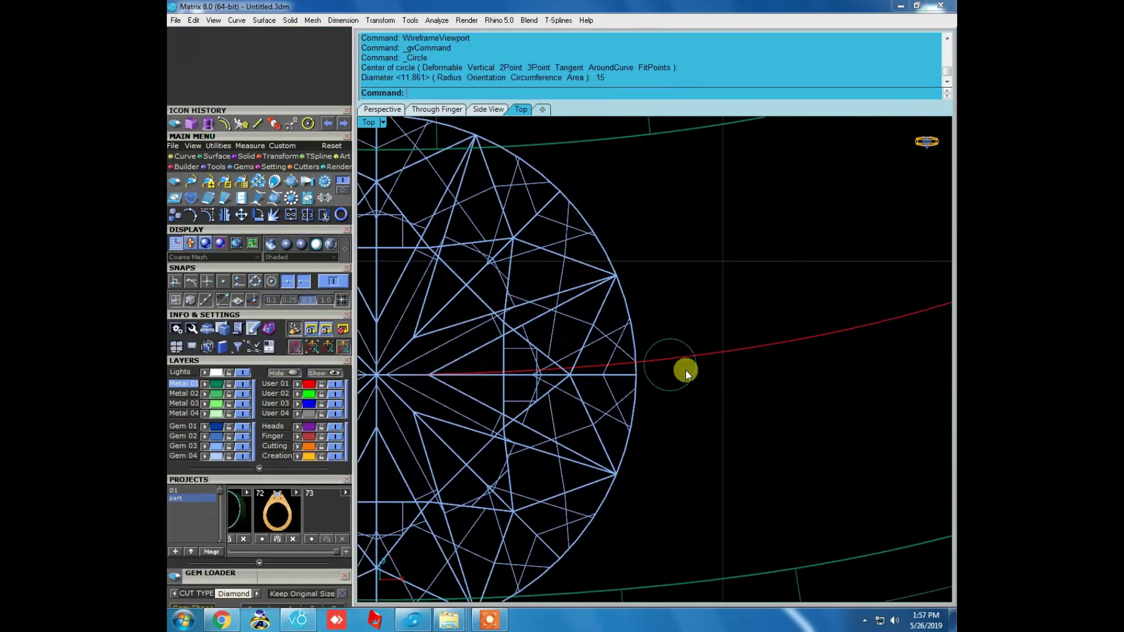
scroll(686, 370, "up", 3)
left_click_drag(607, 417, 582, 377)
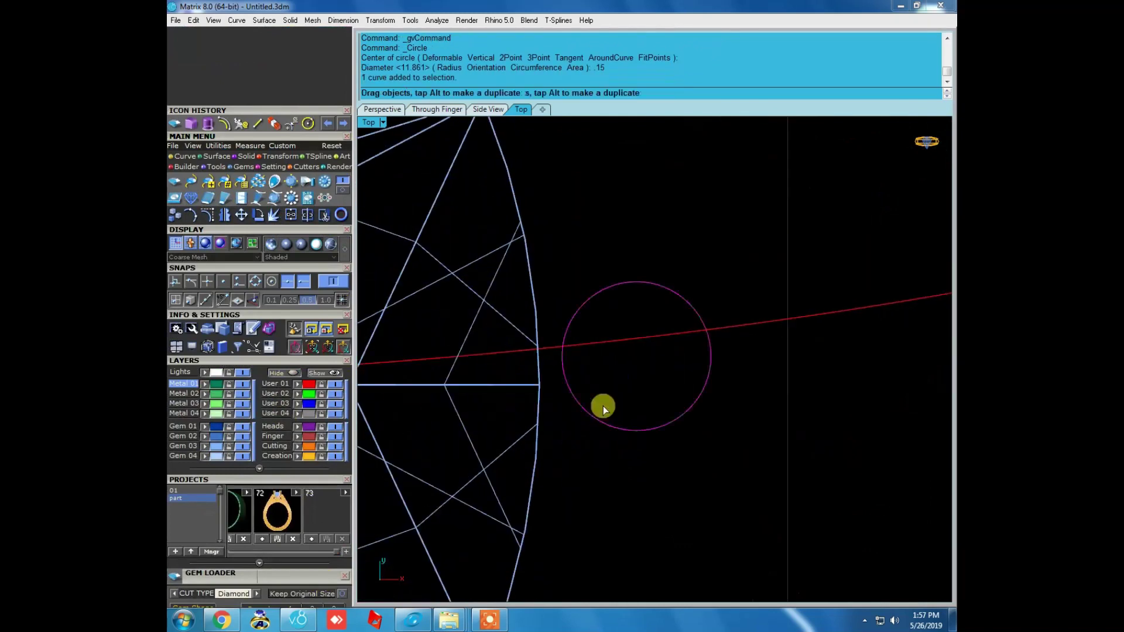
Select the centre curve together with the diamond in shaded view.
scroll(643, 483, "down", 3)
scroll(631, 476, "down", 2)
scroll(631, 476, "down", 2)
scroll(642, 466, "up", 2)
scroll(626, 466, "up", 1)
scroll(598, 483, "up", 1)
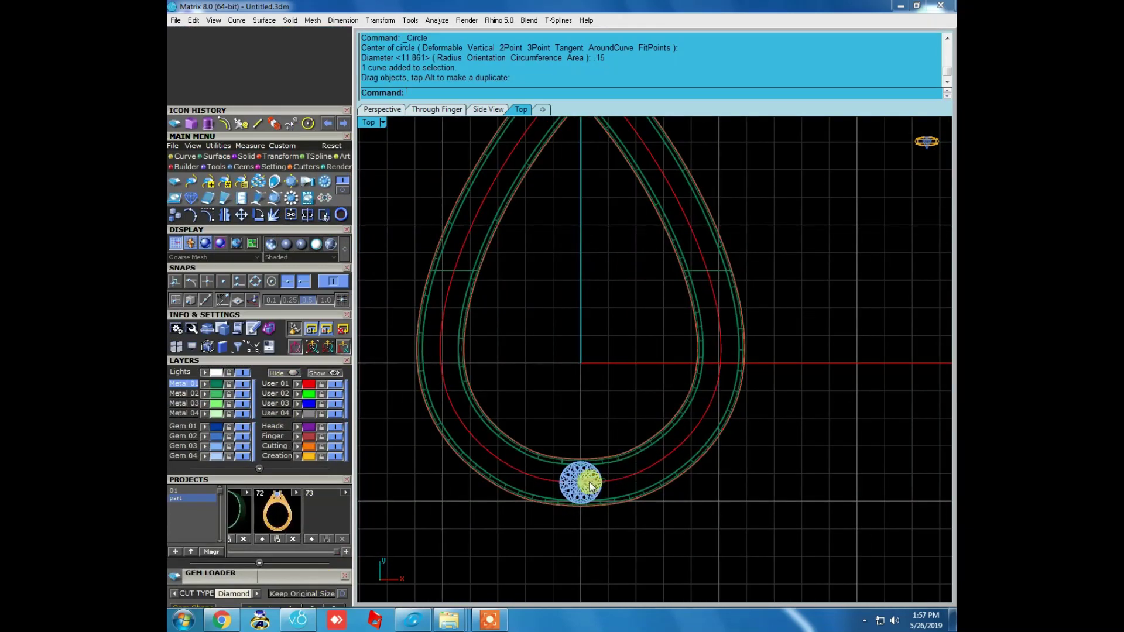
type("s")
key("Return")
left_click(613, 518)
scroll(585, 480, "up", 3)
left_click(570, 464)
scroll(618, 475, "down", 1)
left_click(274, 155)
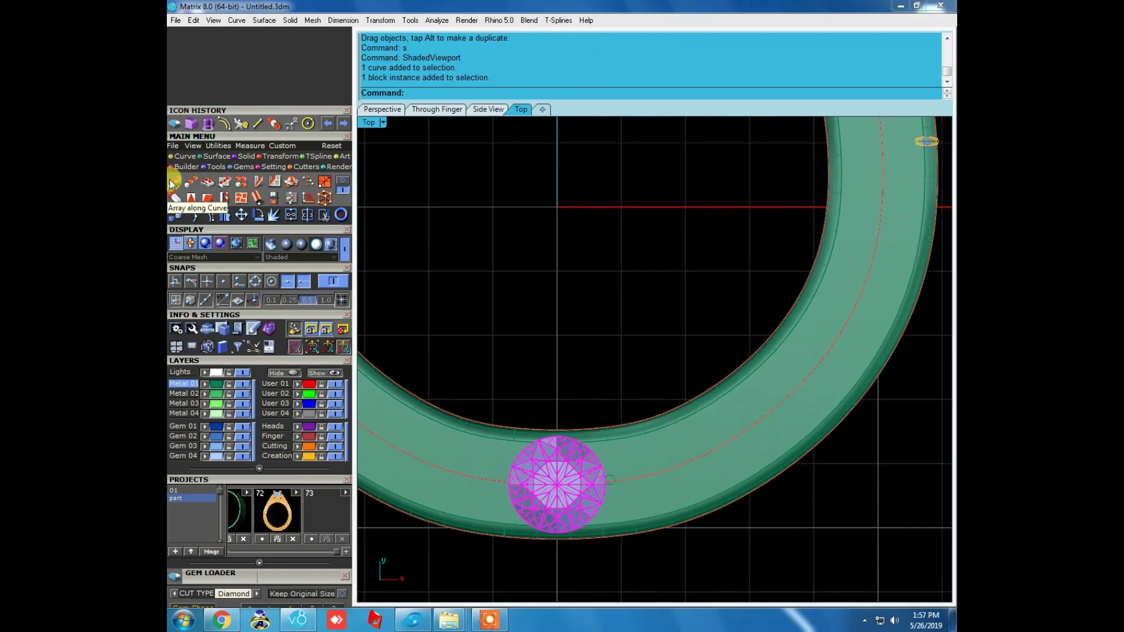
Array the diamond along the centre curve, inspect it in wireframe, then undo it.
left_click(173, 182)
left_click(642, 477)
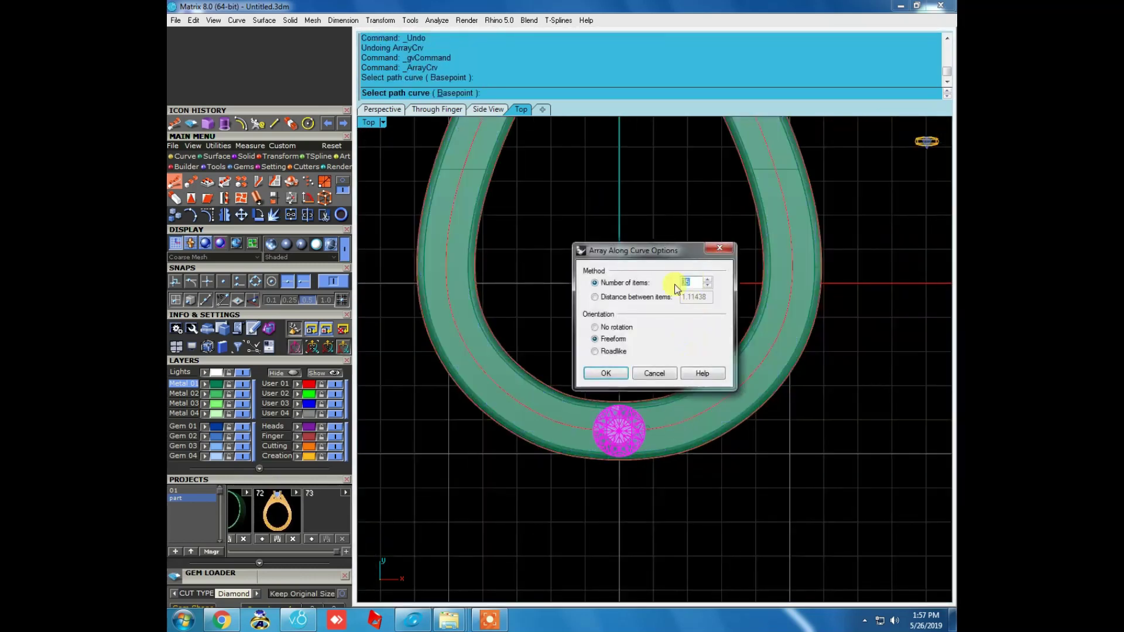
left_click(606, 373)
scroll(644, 442, "up", 3)
scroll(648, 448, "up", 3)
scroll(648, 447, "up", 1)
type("w")
key("Return")
scroll(649, 433, "down", 4)
scroll(662, 433, "down", 2)
key("ctrl+z")
Reselect curve and diamond, trying arrays of 25 and then 22 stones, undoing each.
left_click(670, 421)
left_click(622, 409)
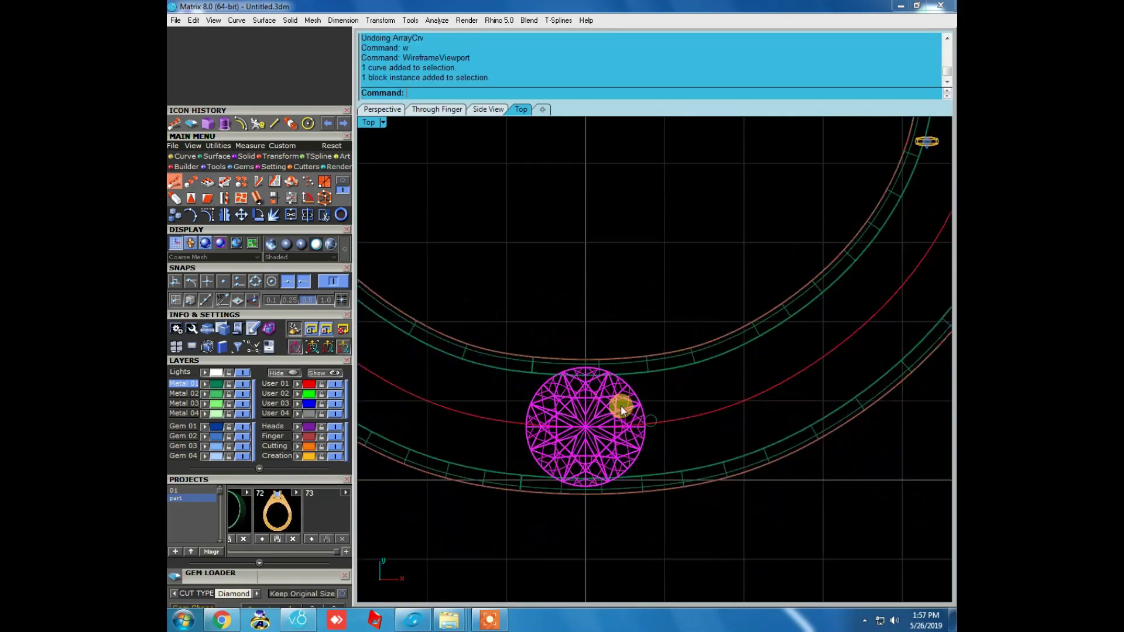
key("Return")
left_click(672, 423)
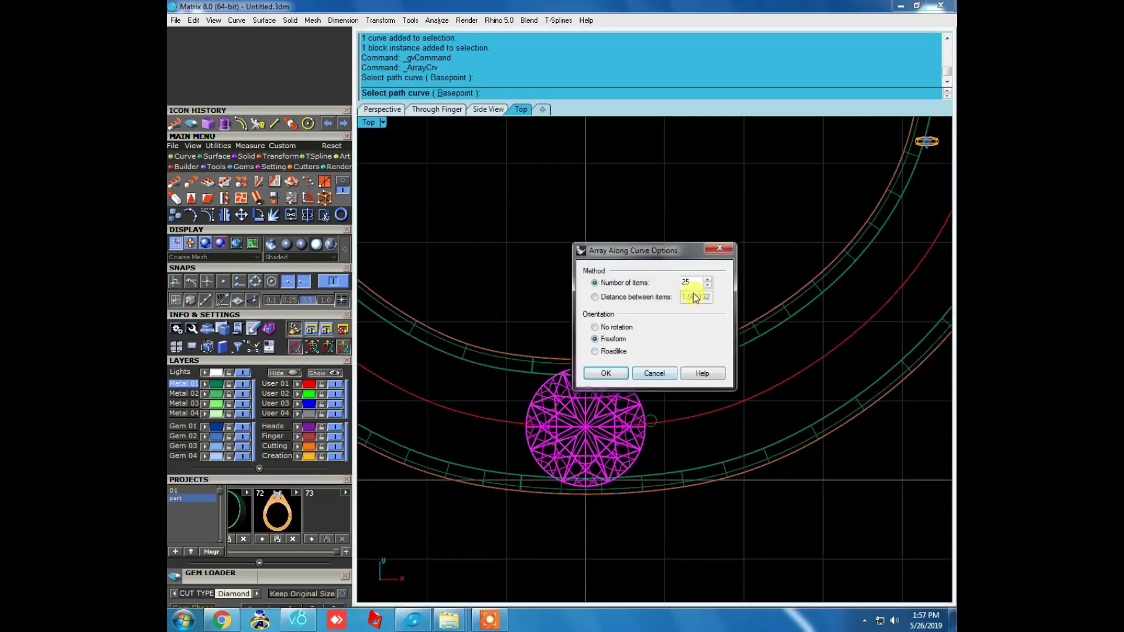
type("2")
key("Return")
key("ctrl+z")
key("Return")
left_click(674, 421)
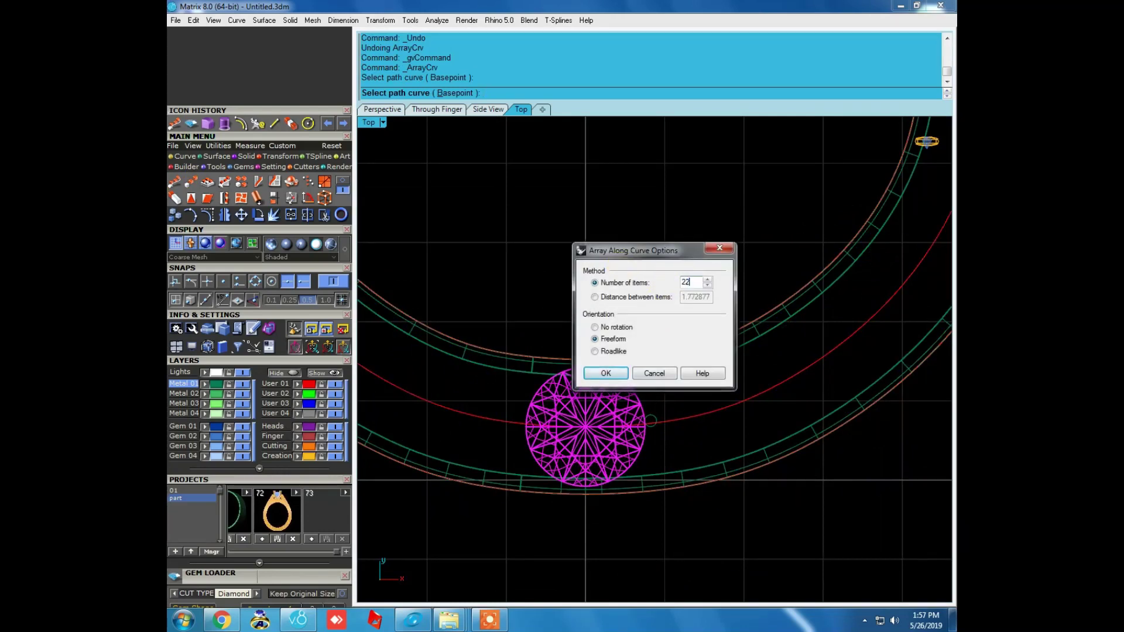
key("Return")
key("ctrl+z")
Settle on an array of 24 round diamonds along the centre curve around the band.
key("Return")
left_click(688, 417)
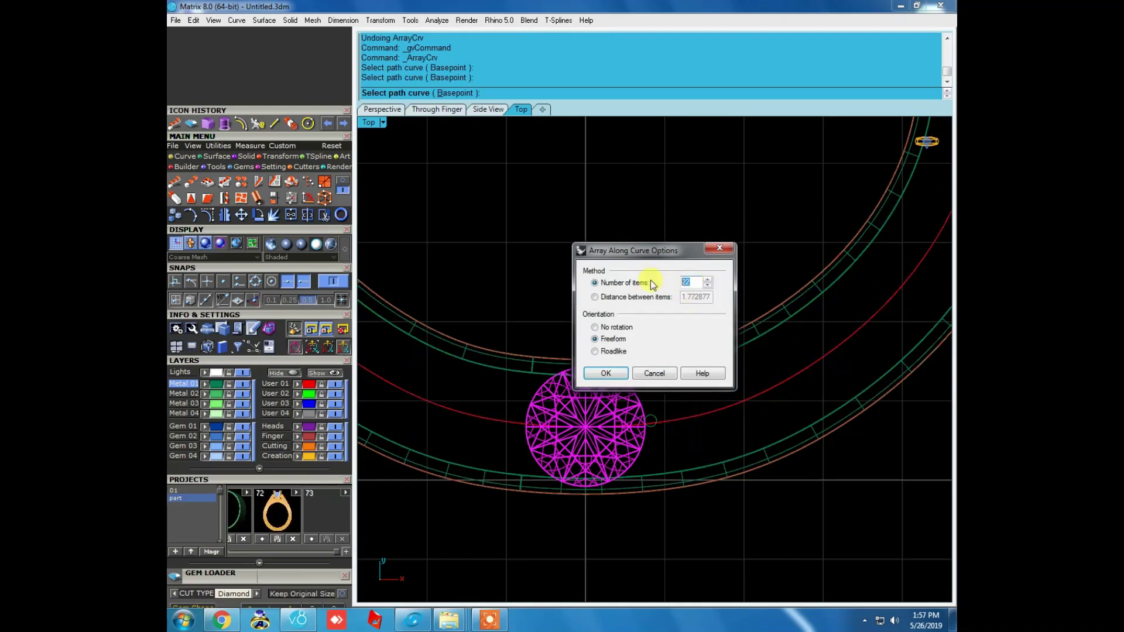
type("23")
key("Return")
scroll(710, 427, "up", 1)
scroll(683, 431, "down", 4)
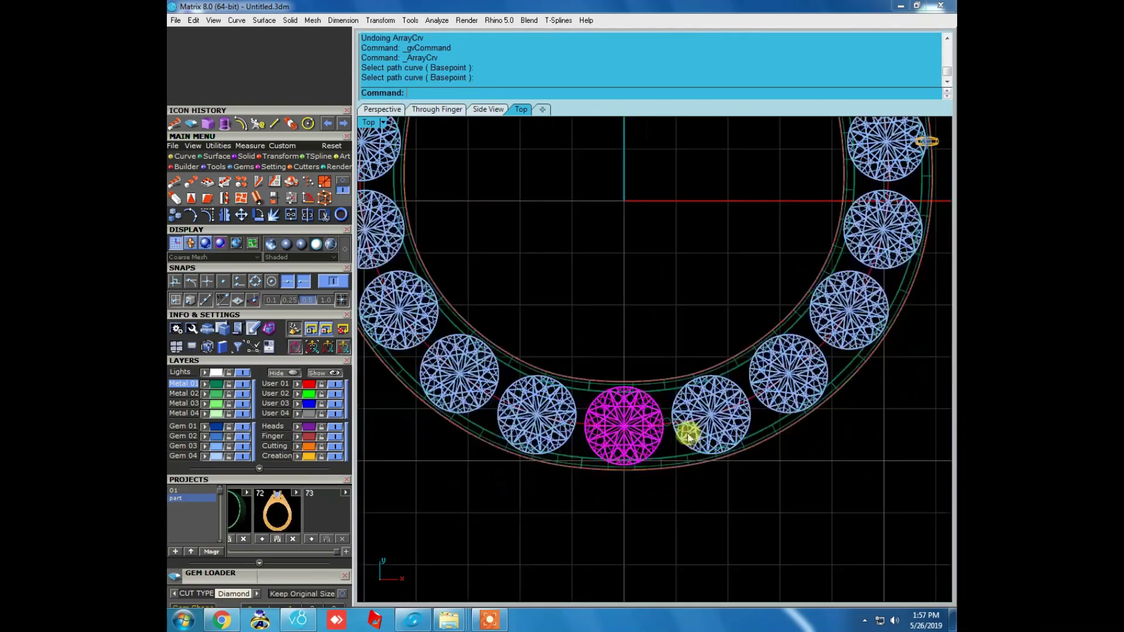
scroll(601, 351, "down", 2)
key("ctrl+z")
scroll(620, 445, "up", 2)
key("Return")
left_click(633, 497)
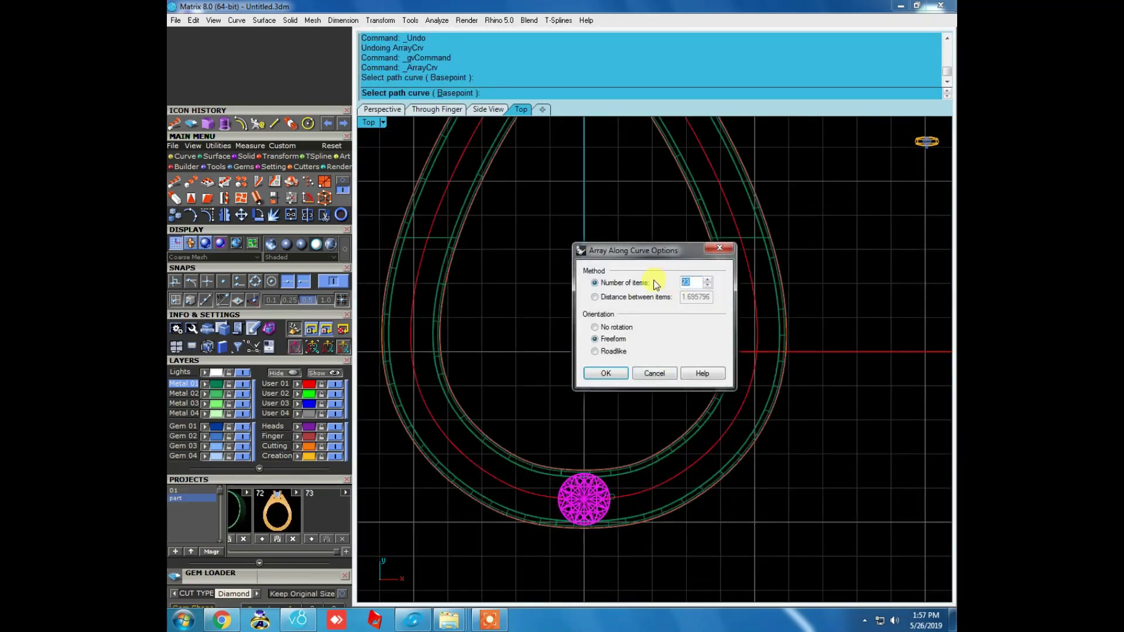
key("Return")
scroll(658, 286, "down", 2)
Zoom into the pear's pointed tip in shaded display.
scroll(667, 313, "down", 2)
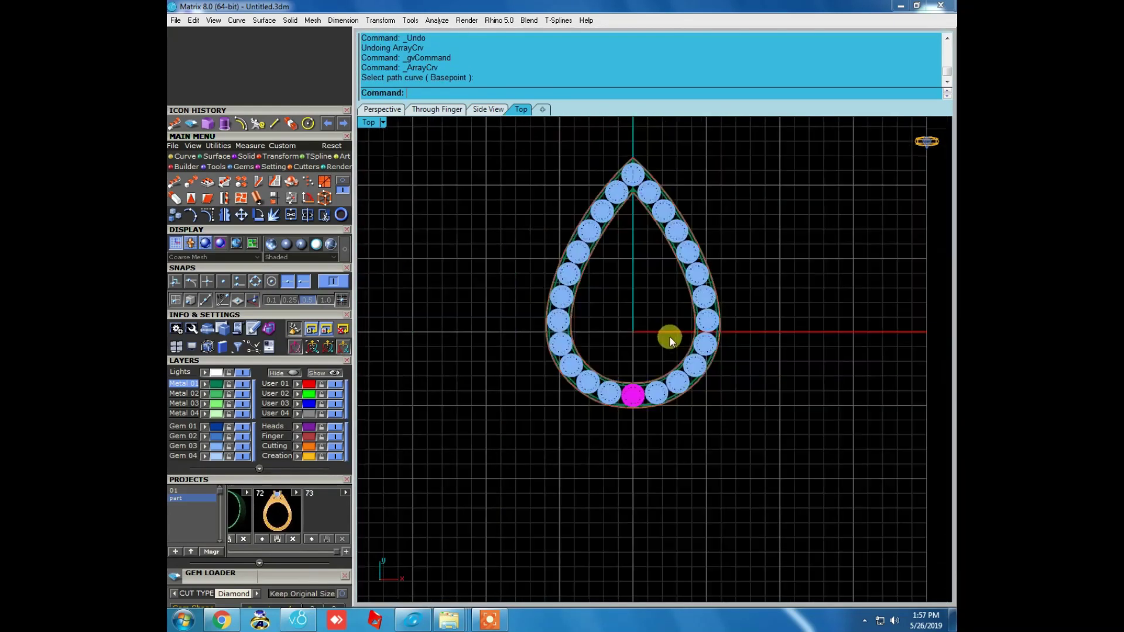
scroll(659, 410, "up", 3)
scroll(664, 386, "up", 3)
scroll(673, 371, "up", 3)
scroll(622, 454, "down", 3)
scroll(640, 451, "down", 3)
scroll(647, 451, "down", 3)
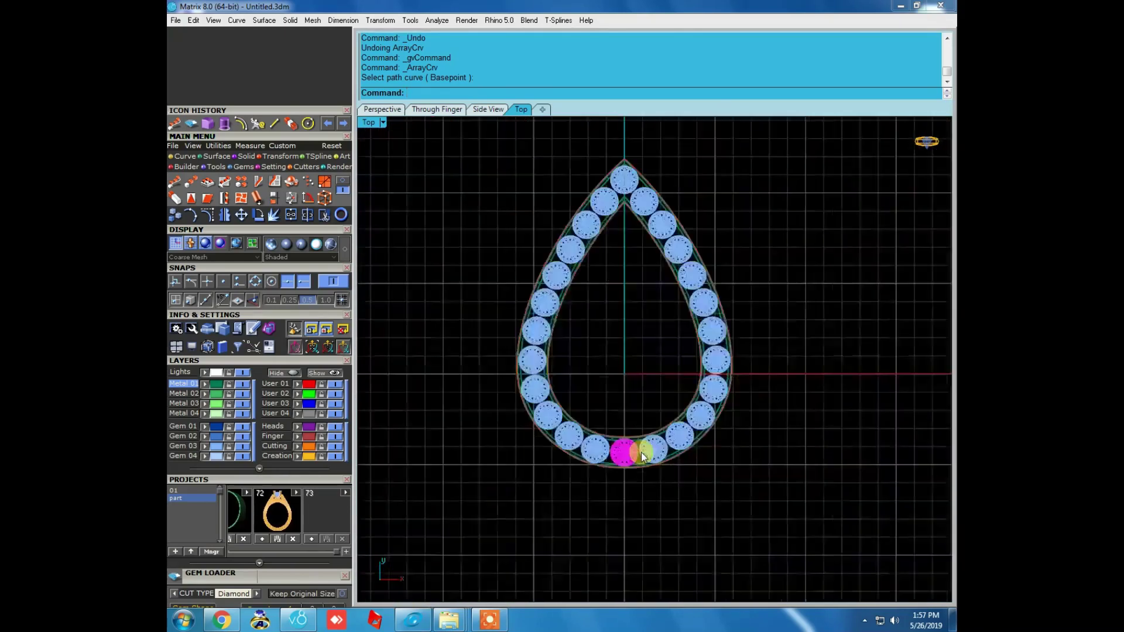
type("s")
key("Return")
Switch to wireframe and zoom around the tip to inspect how the gems meet.
scroll(614, 298, "up", 3)
scroll(614, 299, "up", 3)
type("w")
key("Return")
scroll(617, 348, "up", 2)
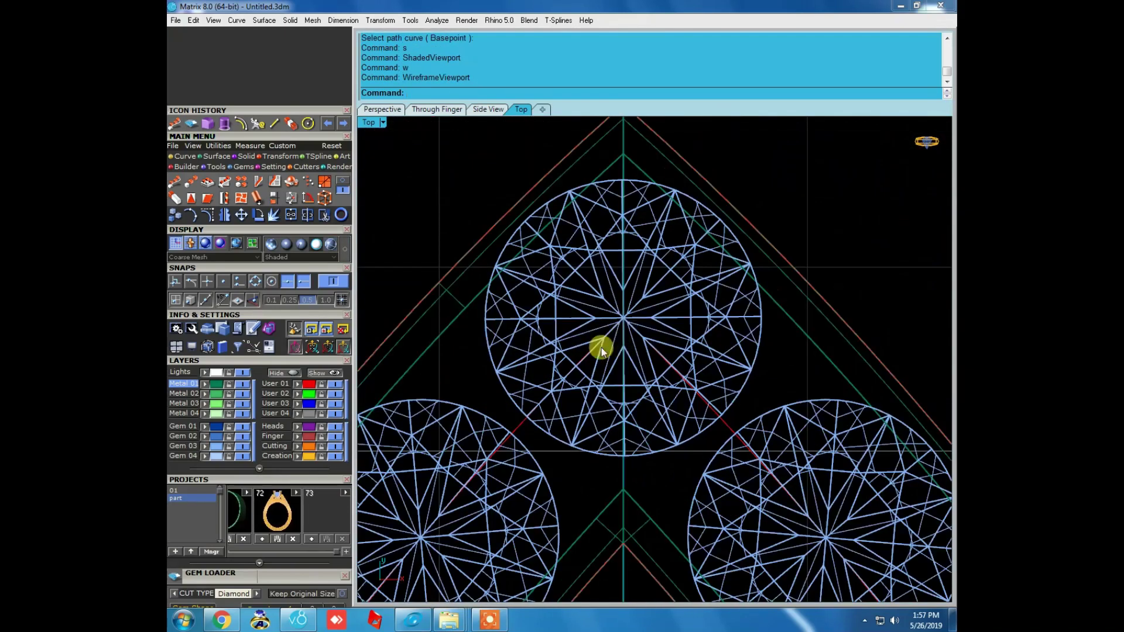
scroll(634, 269, "down", 3)
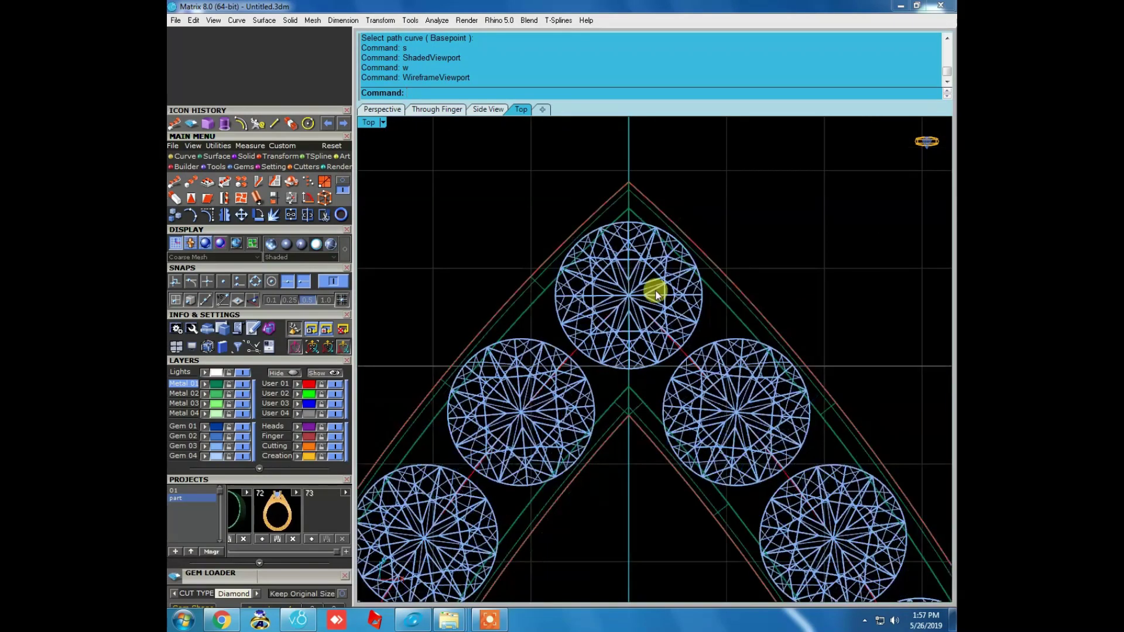
scroll(637, 297, "up", 3)
scroll(636, 298, "up", 1)
scroll(637, 298, "down", 3)
Return to shaded display and zoom back out to the whole band.
type("s")
key("Return")
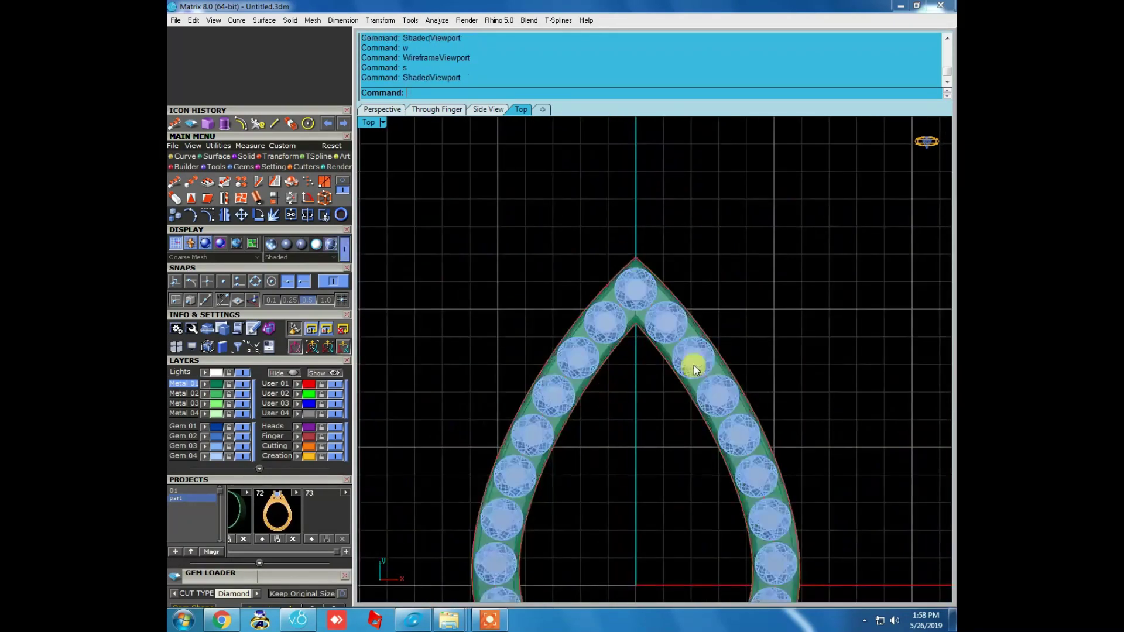
scroll(696, 327, "down", 2)
scroll(701, 297, "down", 1)
scroll(687, 359, "up", 2)
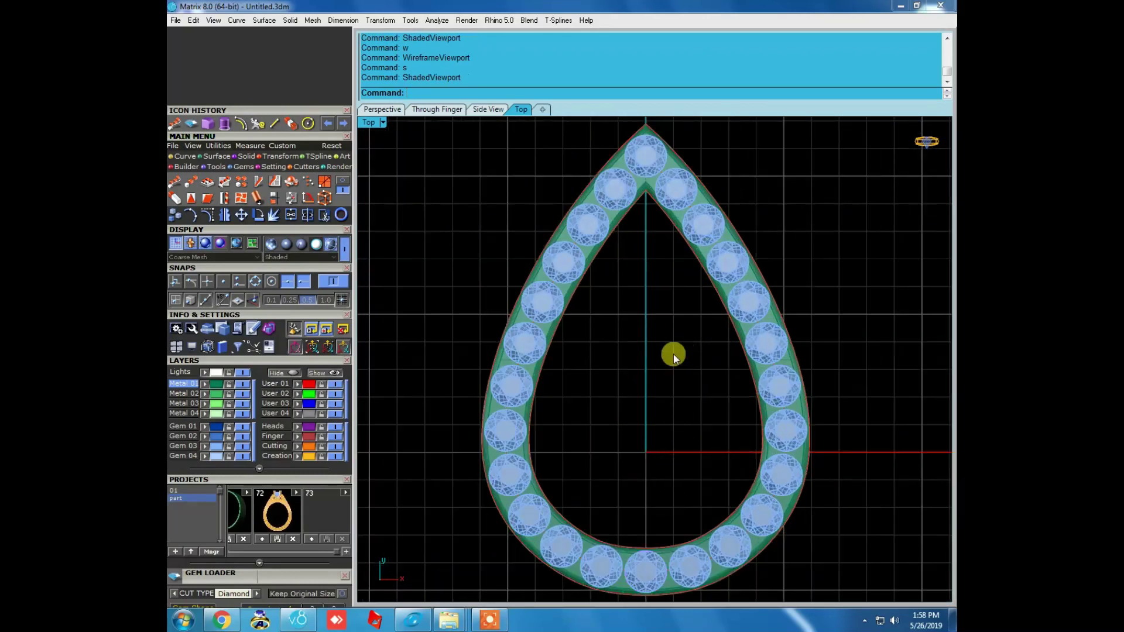
Scroll through the YouTube channel's Videos page, then minimise Chrome to return to Matrix.
left_click(221, 620)
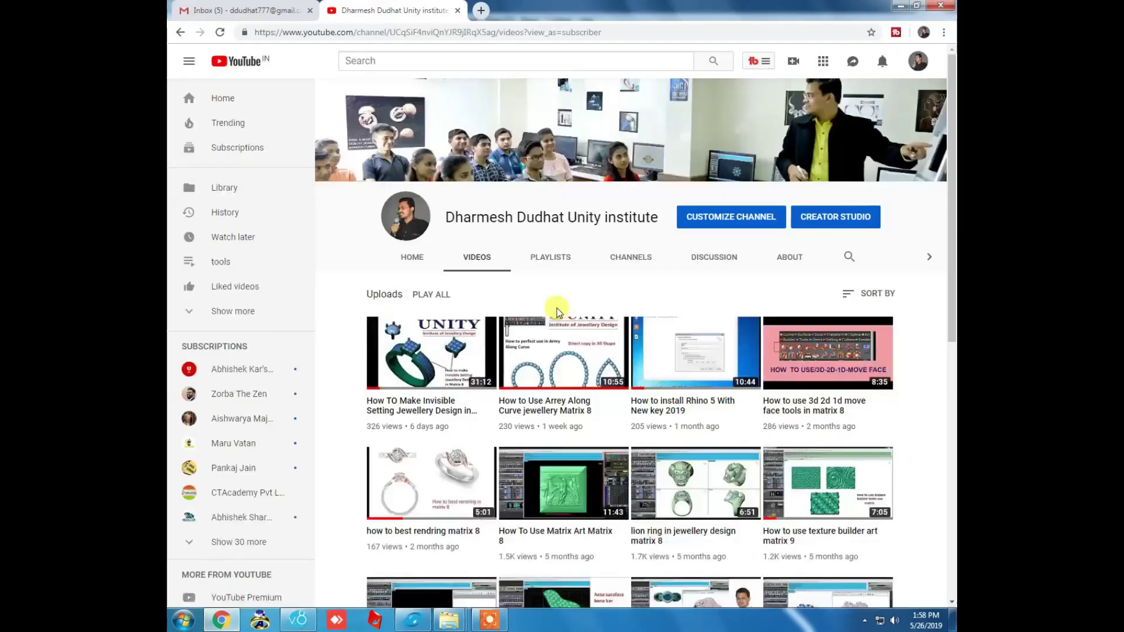
scroll(463, 383, "down", 1)
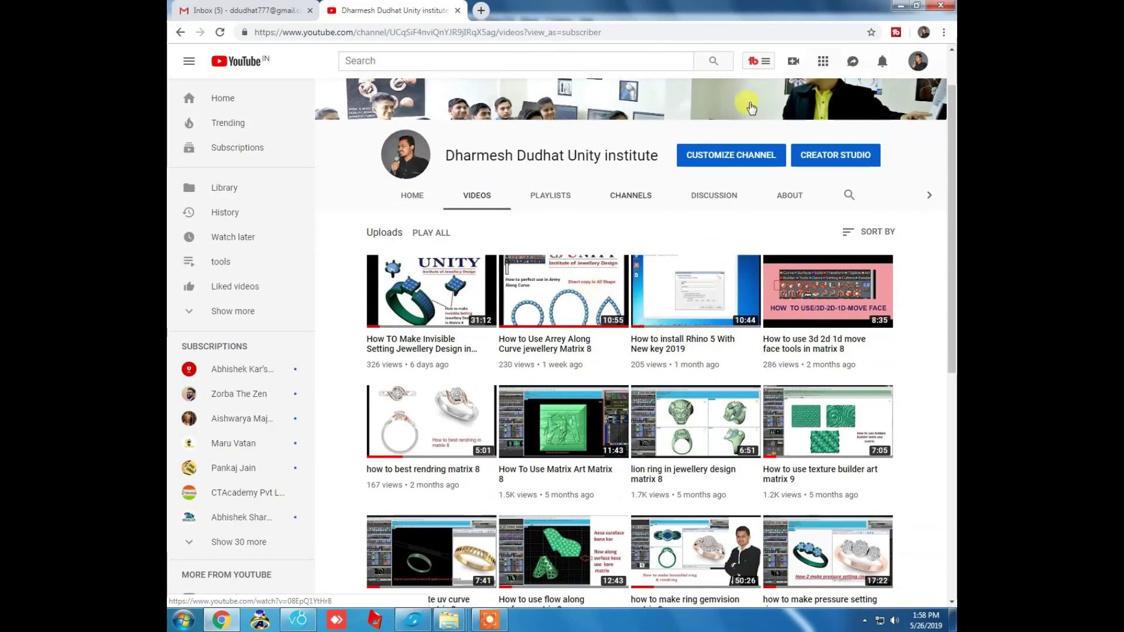
left_click(901, 7)
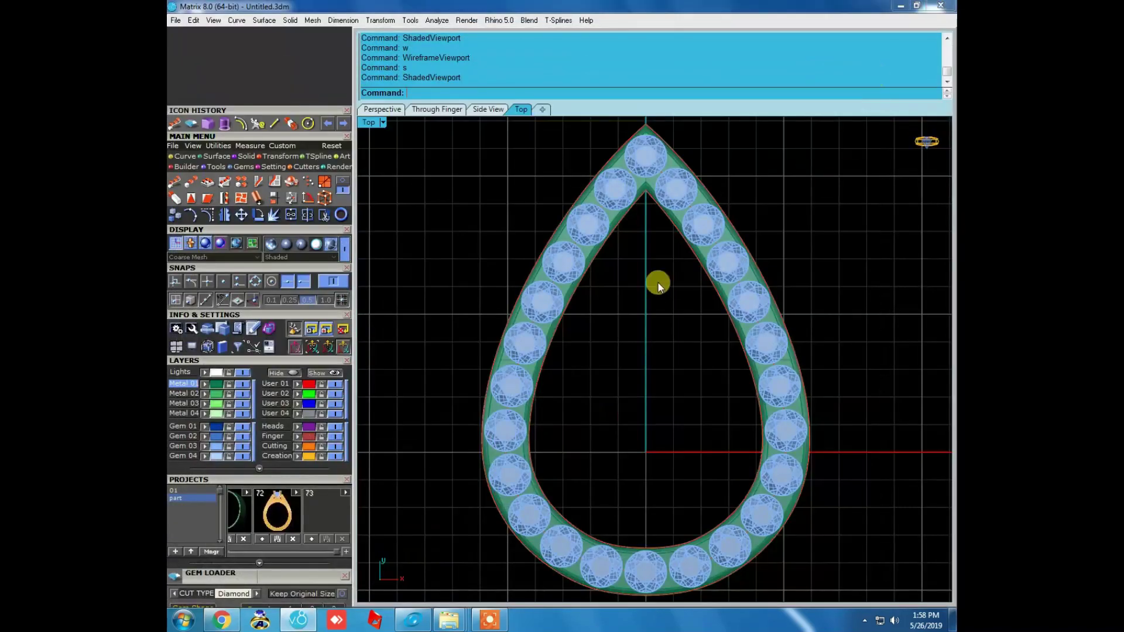
From a tilted Right view, select the upper and lower guide curves and delete them.
type("r")
key("Return")
mouse_move(677, 355)
right_mouse_down()
mouse_move(642, 322)
mouse_move(700, 437)
mouse_move(754, 377)
right_mouse_up()
left_click(764, 402)
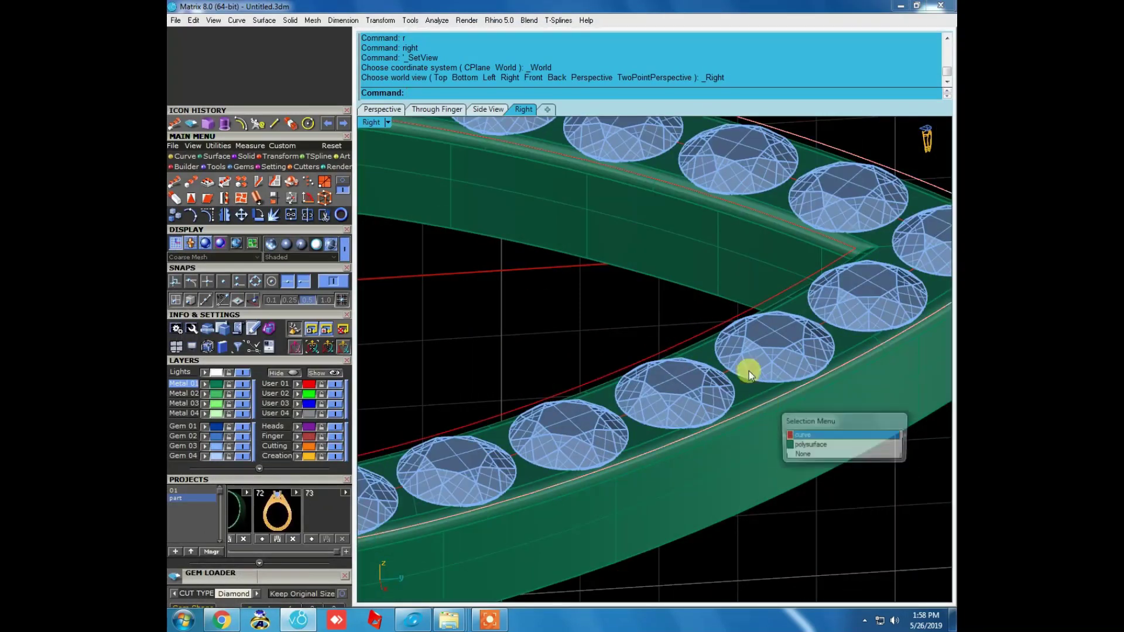
left_click(707, 327)
left_click(785, 402)
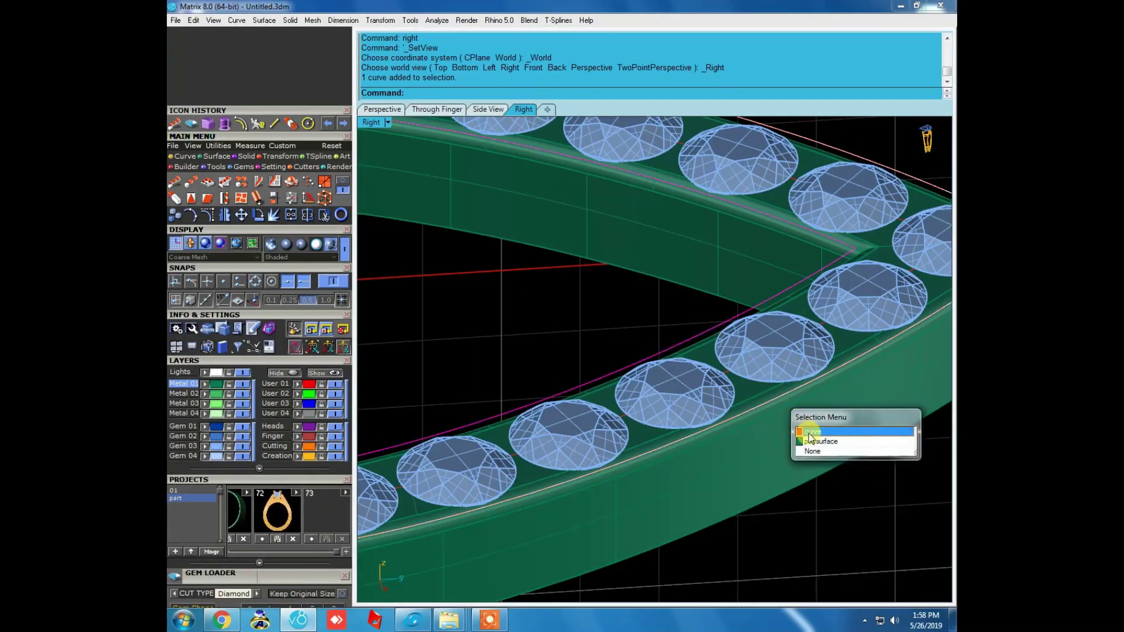
left_click(814, 432)
scroll(711, 385, "down", 3)
key("Delete")
Delete the last remaining guide curve along the band.
scroll(723, 372, "down", 2)
scroll(709, 460, "up", 5)
scroll(709, 460, "up", 2)
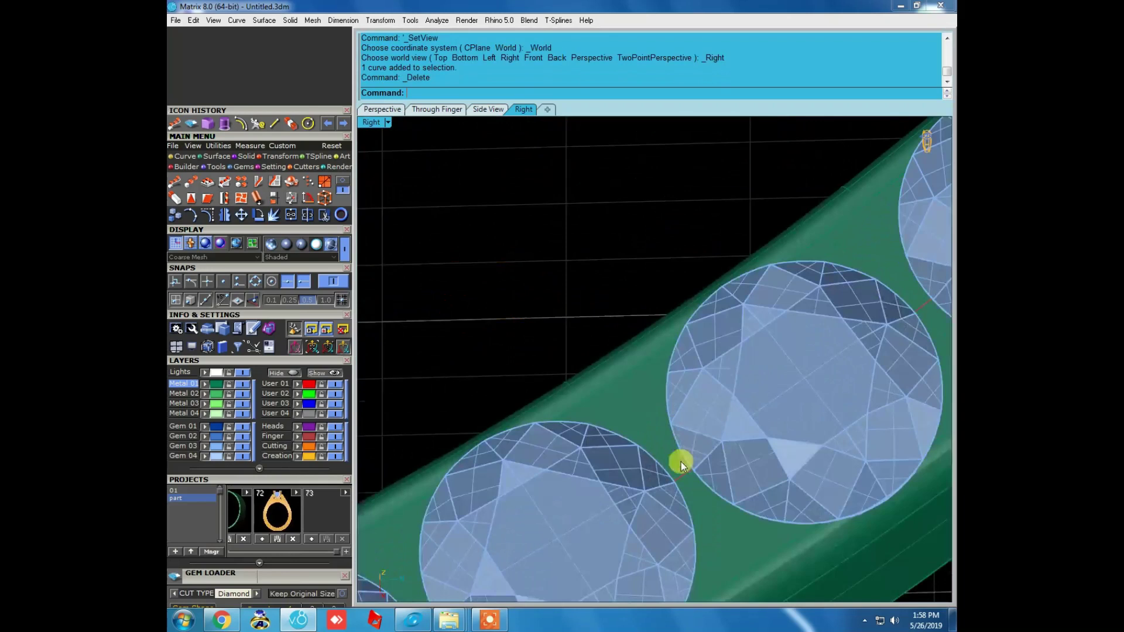
left_click(681, 472)
key("Delete")
scroll(682, 472, "down", 2)
scroll(707, 384, "down", 3)
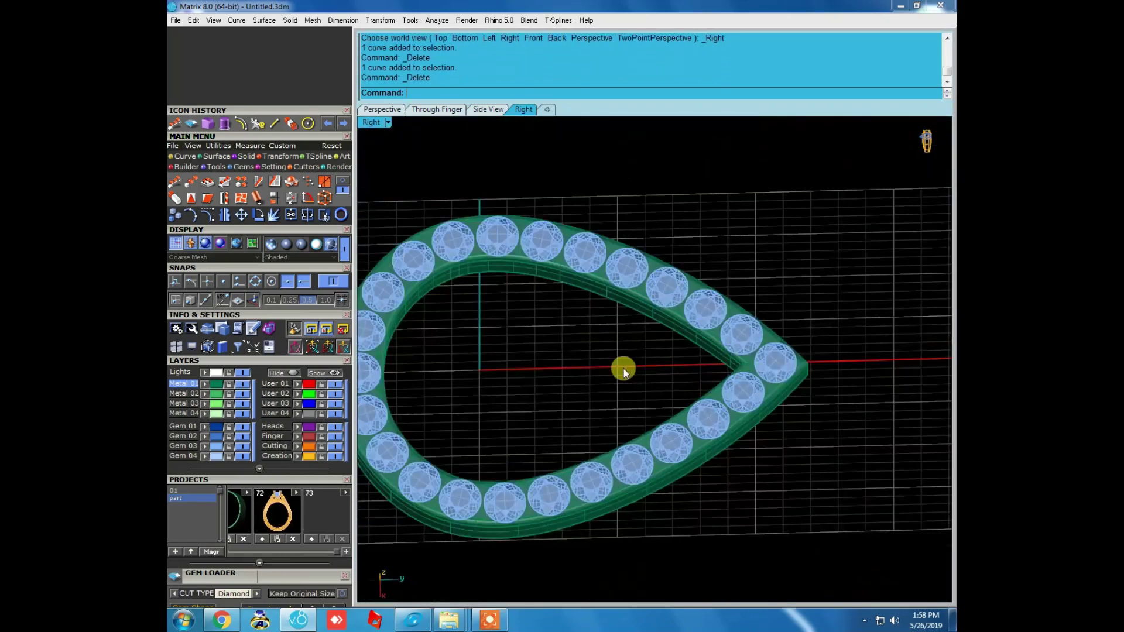
Recentre the band in a flat Right view and select the gems.
right_click_drag(569, 364, 584, 352)
type("right")
key("Return")
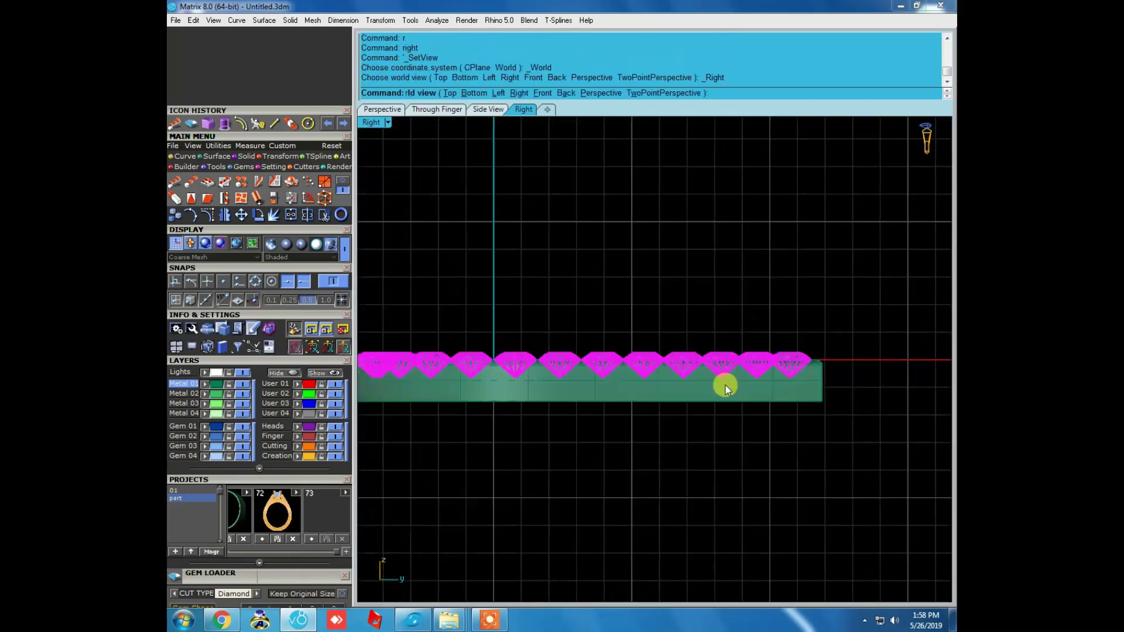
scroll(757, 381, "up", 2)
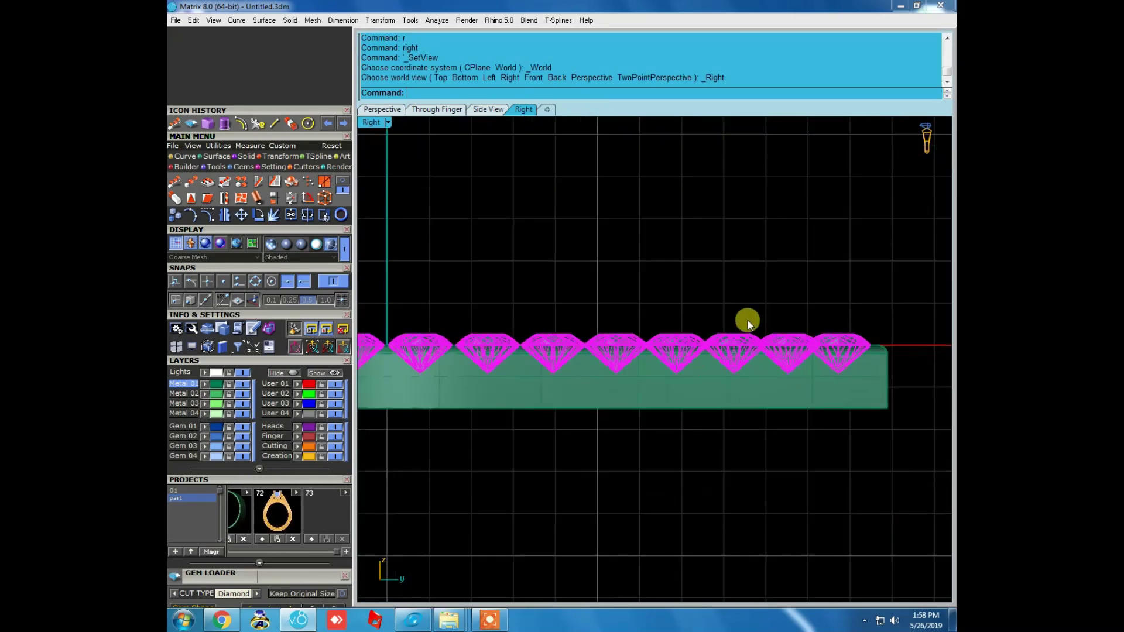
scroll(742, 316, "down", 2)
left_click(727, 349)
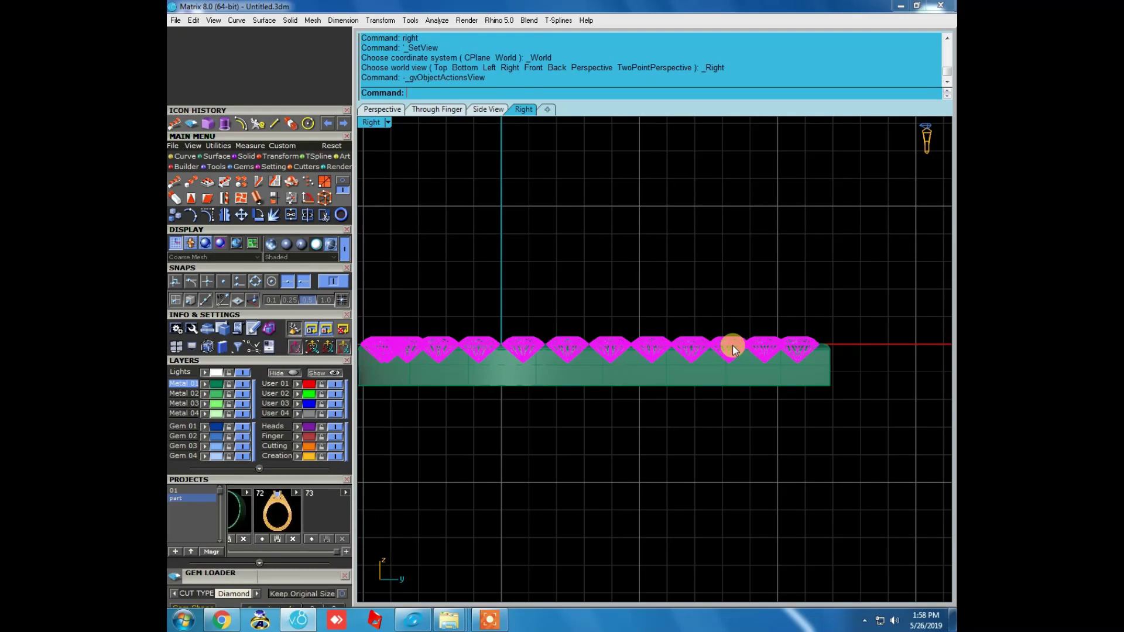
Move the selected gems down so they sink into the band.
left_click(732, 346)
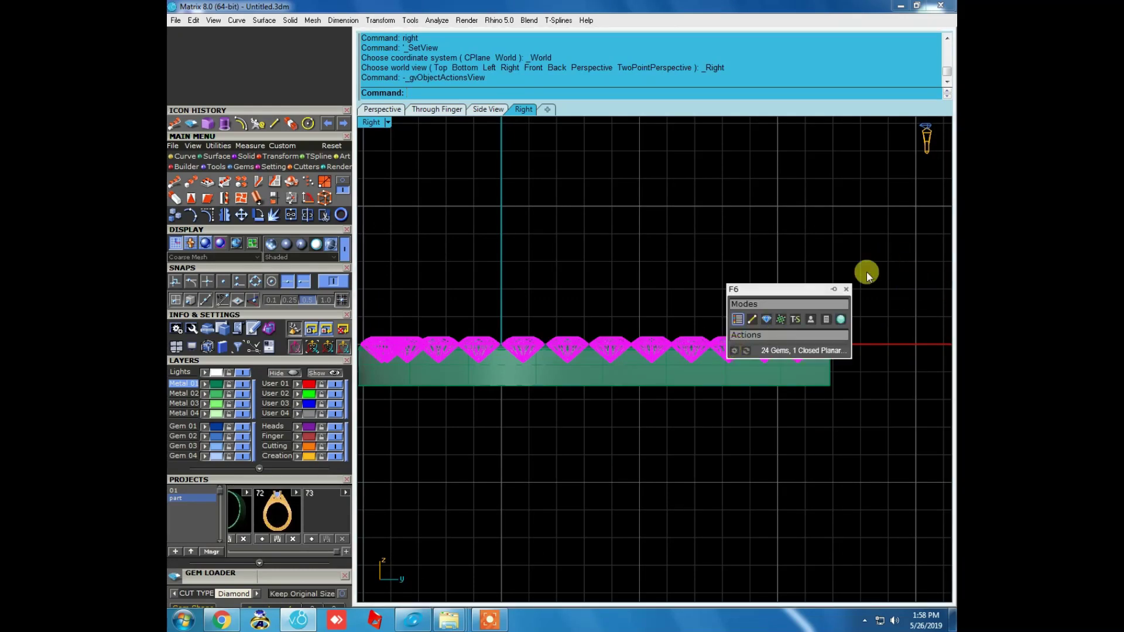
scroll(808, 342, "up", 3)
scroll(809, 345, "up", 3)
scroll(790, 281, "up", 2)
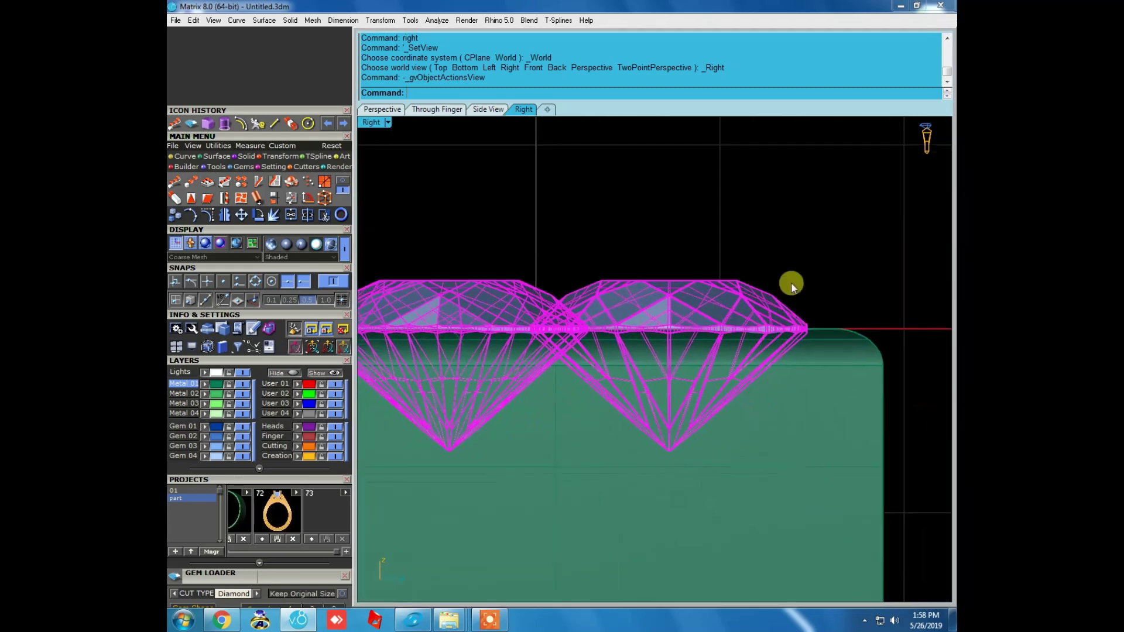
type("m")
key("Return")
left_click(785, 195)
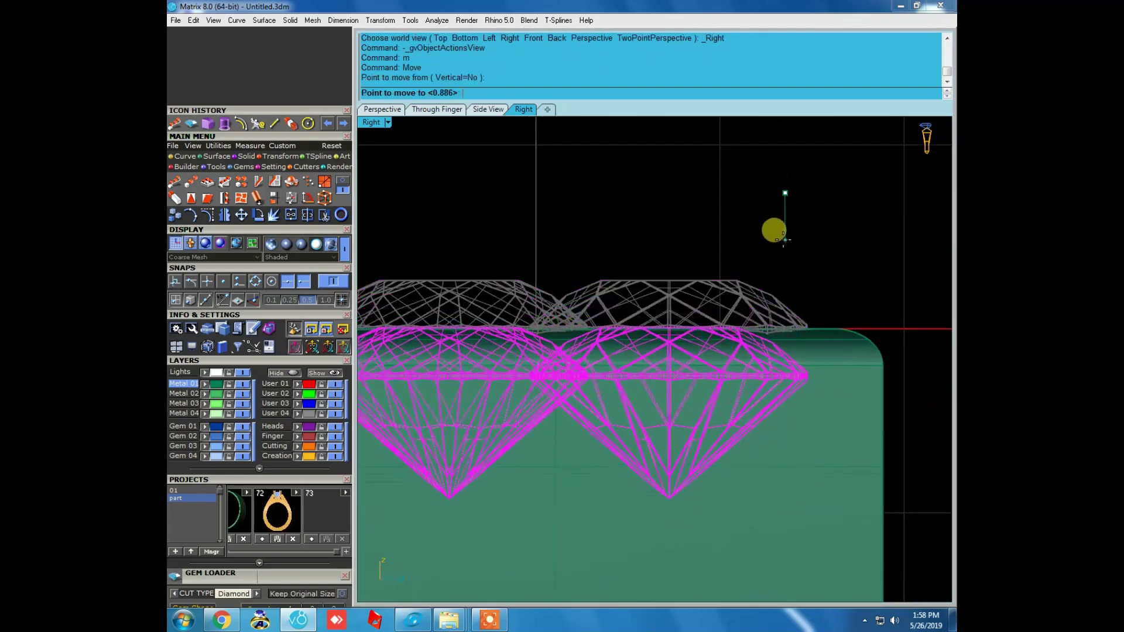
left_click(774, 239)
scroll(810, 283, "down", 3)
scroll(687, 249, "down", 3)
Select all 24 gems in wireframe, return to shaded, and start adjusting their positions.
mouse_move(687, 248)
right_mouse_down()
mouse_move(775, 396)
mouse_move(784, 344)
right_mouse_up()
scroll(672, 270, "up", 2)
type("w")
key("Return")
scroll(642, 298, "up", 2)
scroll(642, 298, "up", 2)
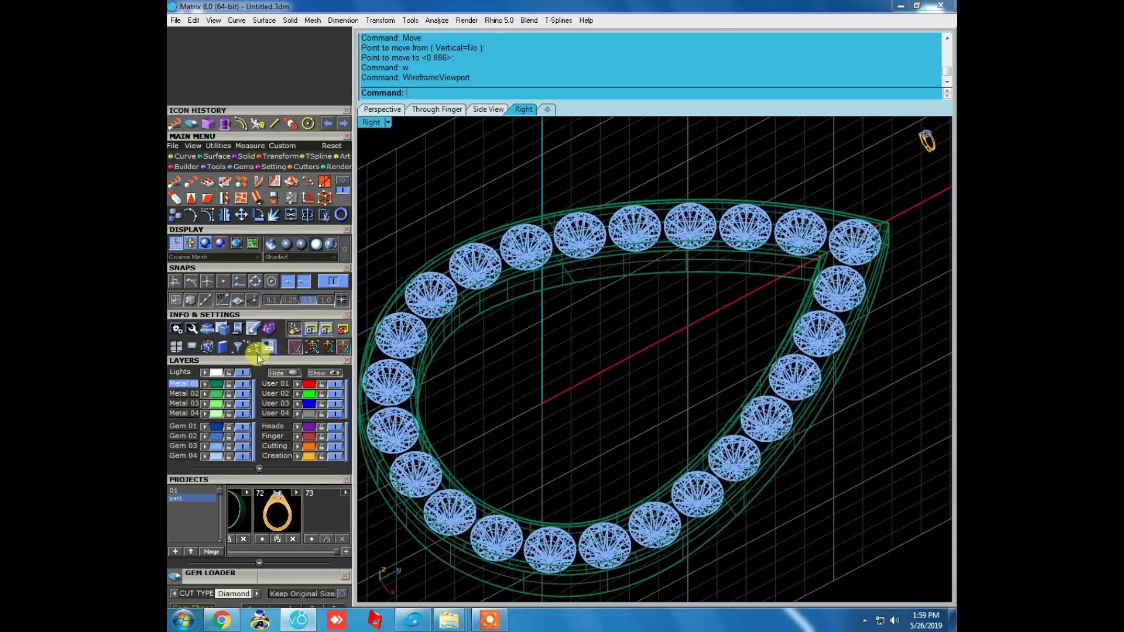
left_click(223, 450)
type("s")
key("Return")
mouse_move(607, 296)
right_mouse_down()
mouse_move(552, 351)
mouse_move(594, 289)
right_mouse_up()
double_click(594, 289)
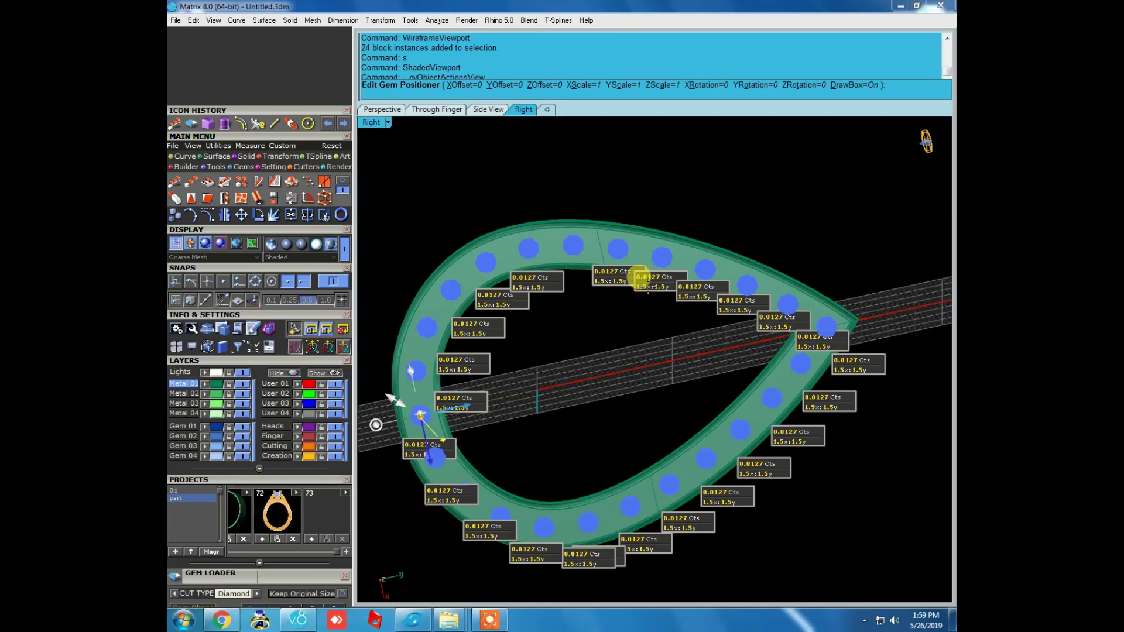
Refresh the desktop, restore Matrix, exit the gem positioning tool and switch to wireframe.
left_click(900, 6)
right_click(548, 240)
left_click(593, 280)
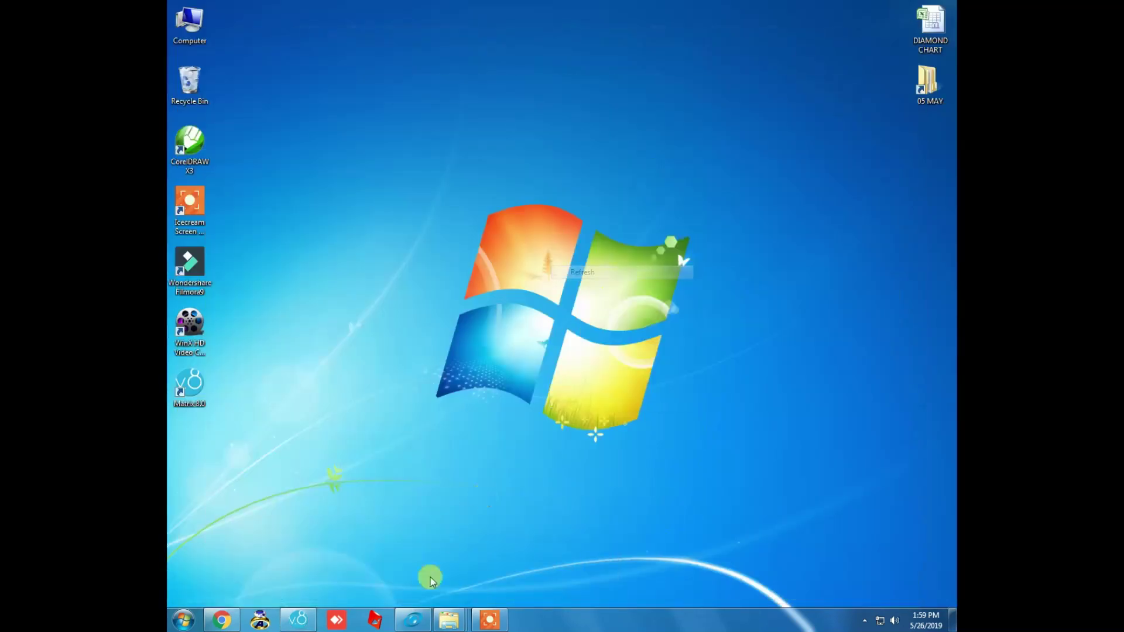
left_click(294, 624)
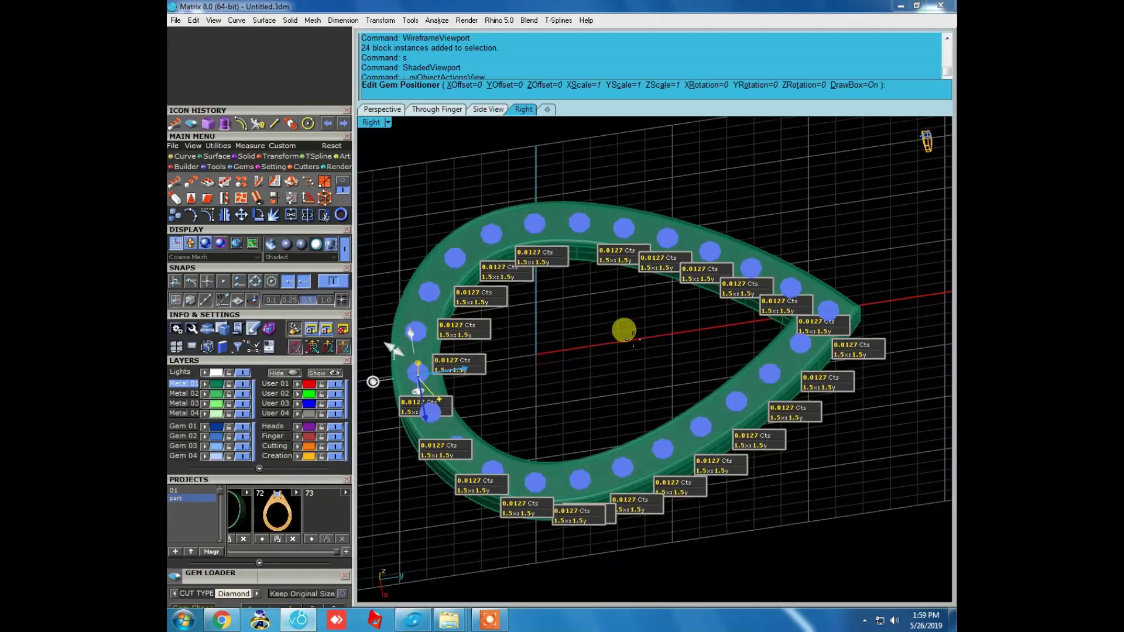
key("Return")
type("w")
key("Return")
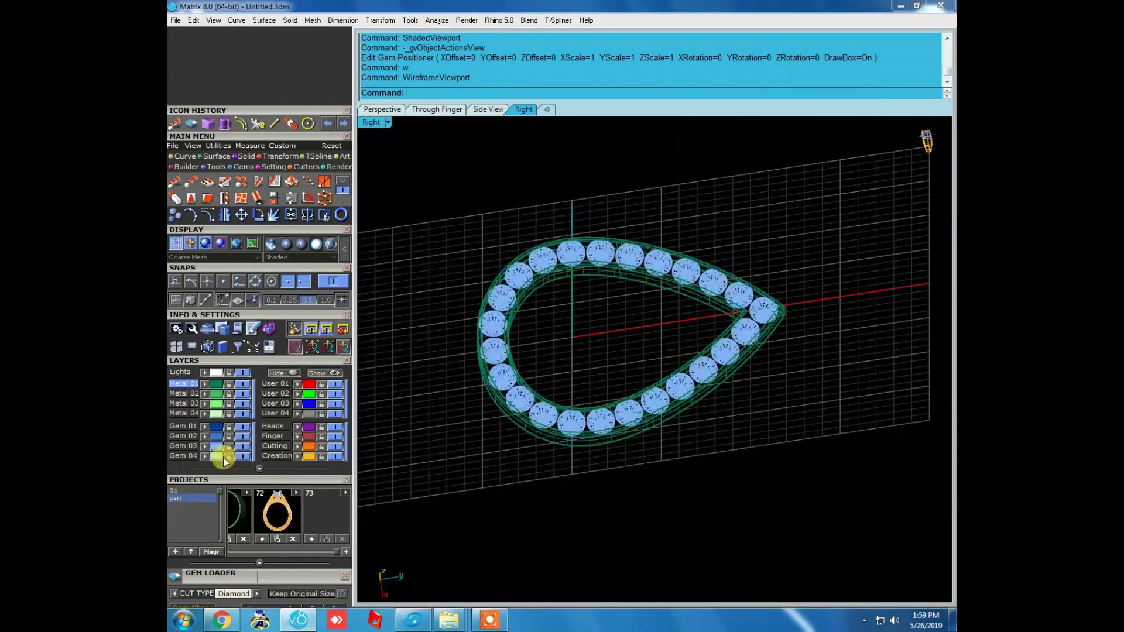
scroll(563, 299, "up", 4)
Add Micro Prong Cutters to all 24 gems and switch the display to Plastic.
key("F6")
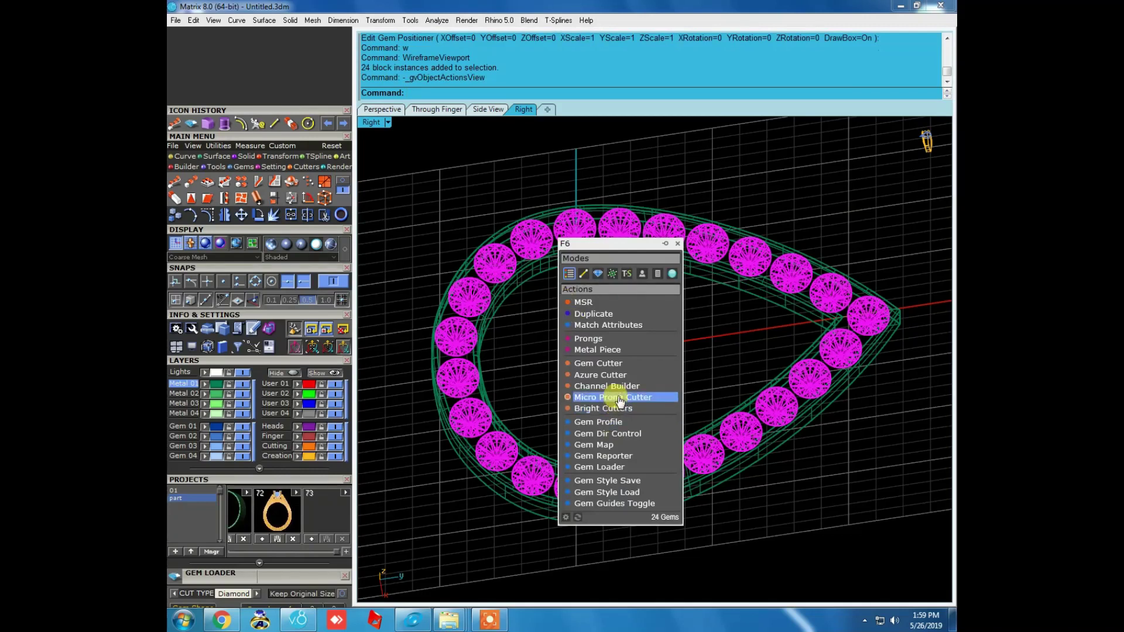
left_click(618, 398)
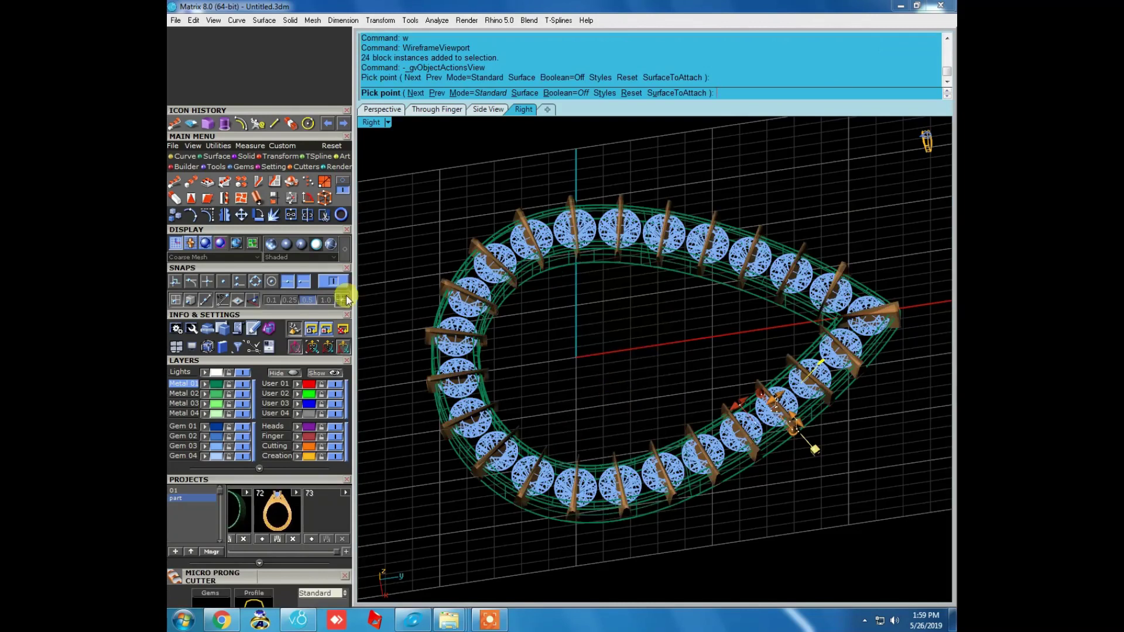
left_click(301, 244)
mouse_move(666, 350)
right_mouse_down()
mouse_move(647, 329)
mouse_move(655, 384)
right_mouse_up()
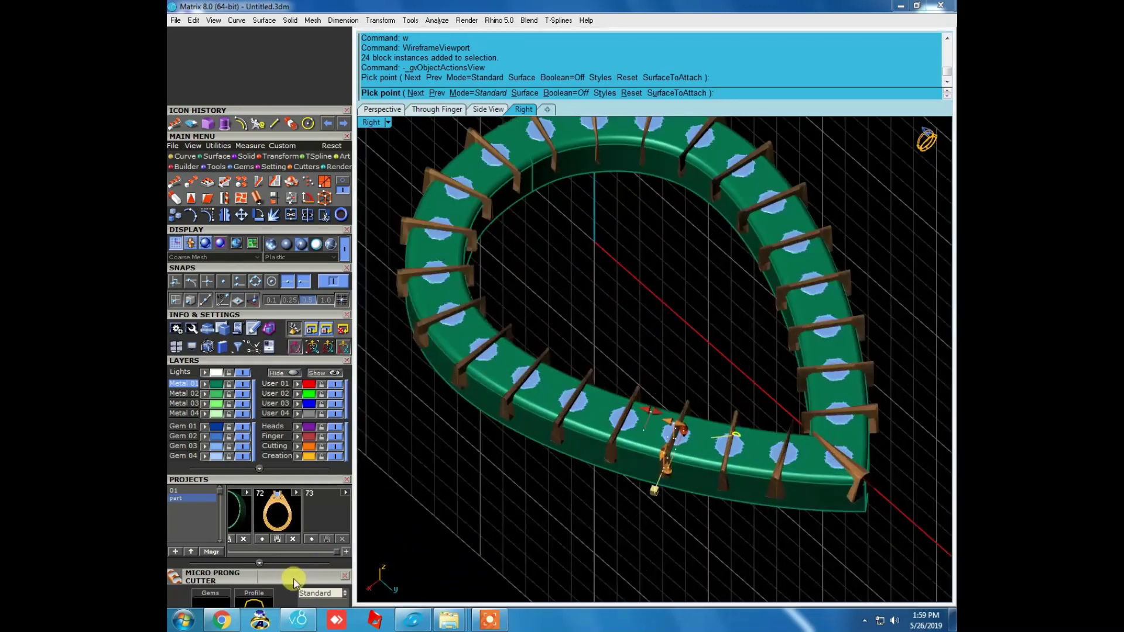
scroll(292, 469, "down", 3)
scroll(287, 316, "down", 2)
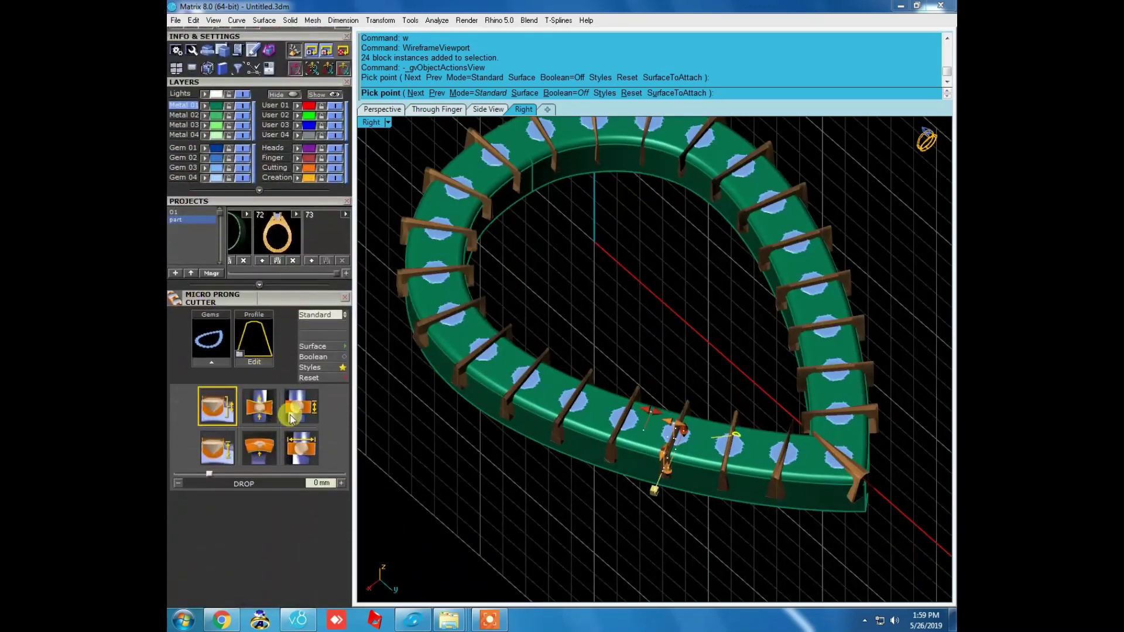
Apply the first saved cutter style preset, giving a 0.4 mm drop.
left_click(316, 369)
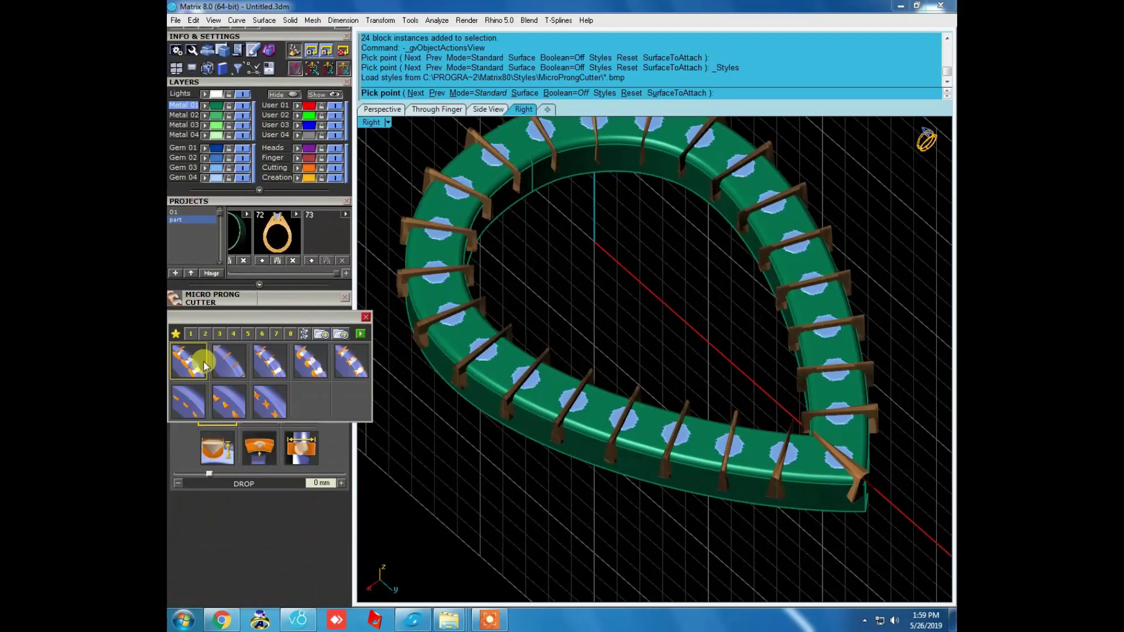
left_click(195, 360)
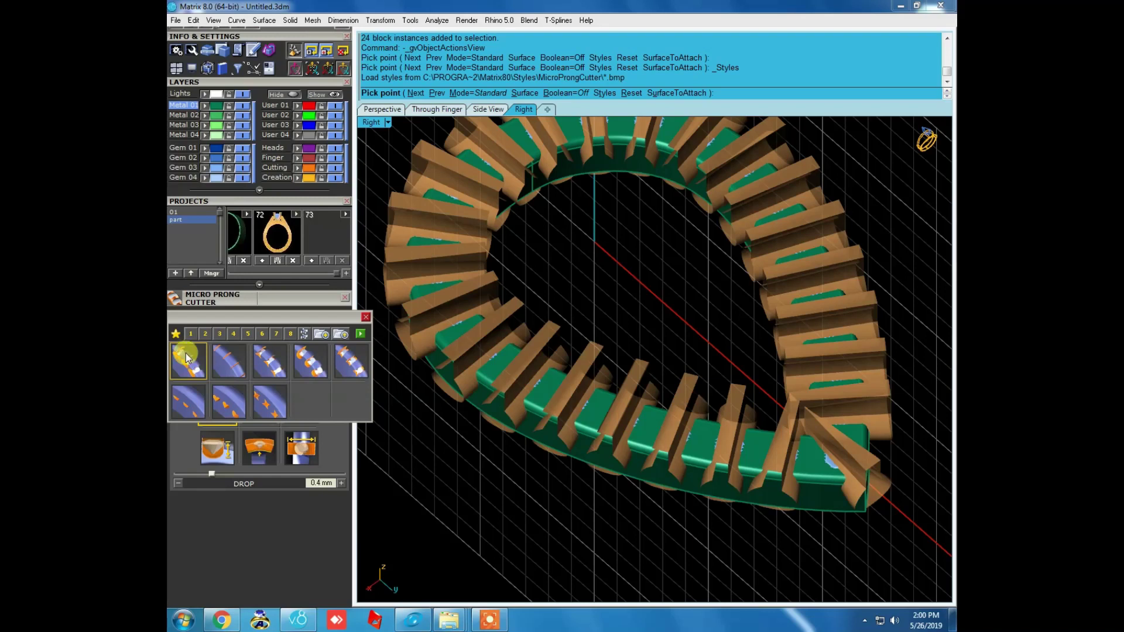
left_click(361, 336)
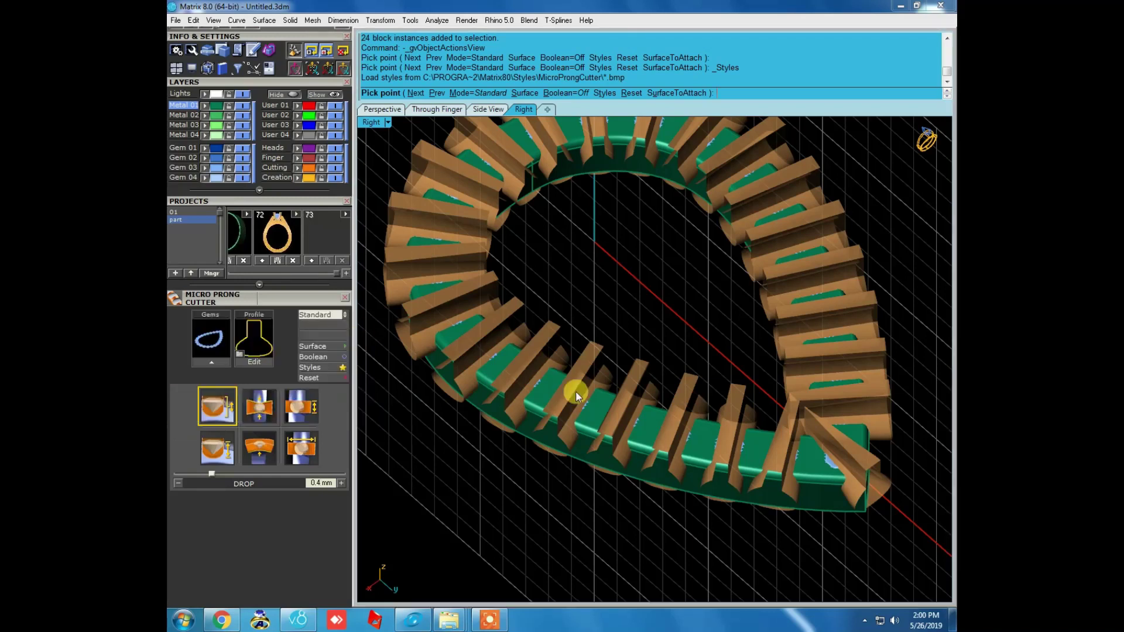
mouse_move(607, 381)
right_mouse_down()
mouse_move(629, 384)
mouse_move(660, 268)
right_mouse_up()
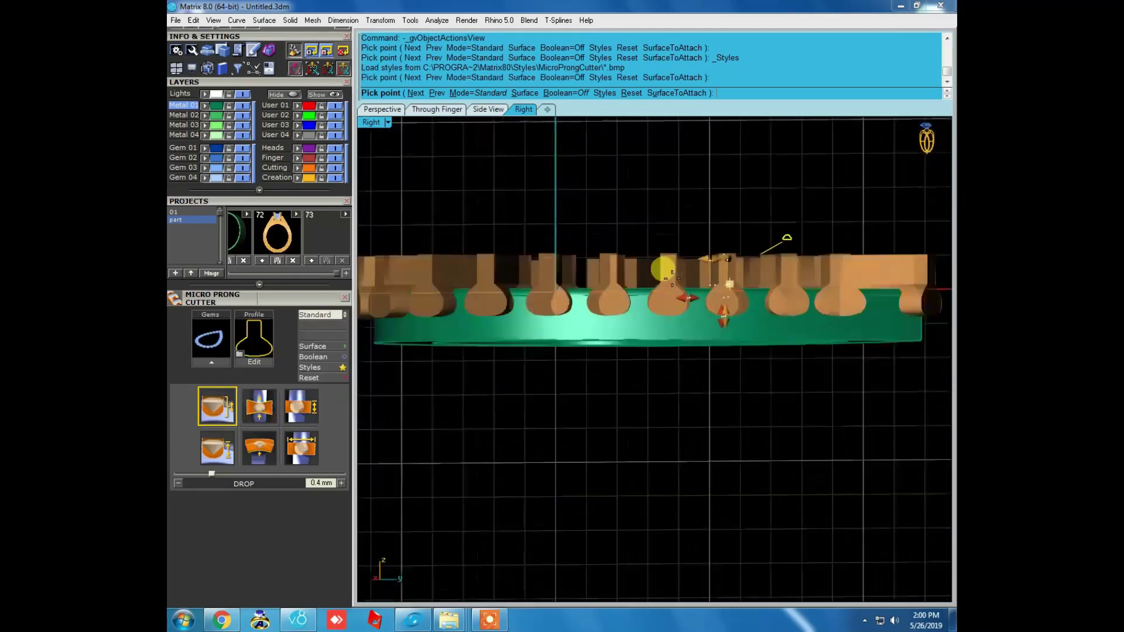
Set the cutter profile to channel 07.cpt and orbit to inspect the rounded cutters.
scroll(647, 341, "up", 5)
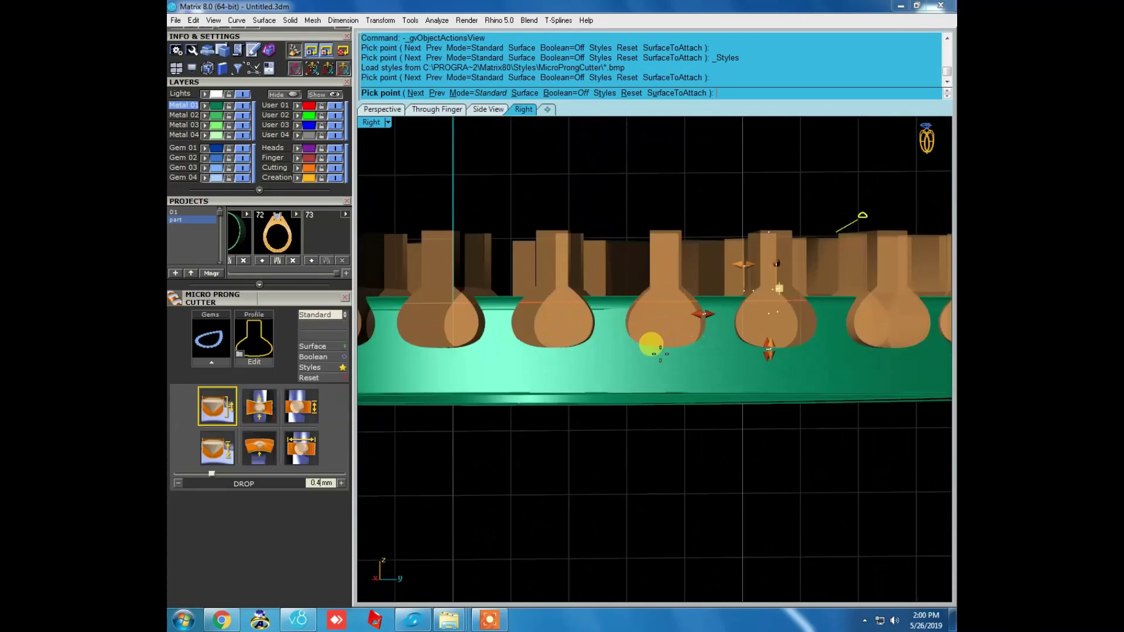
left_click(262, 330)
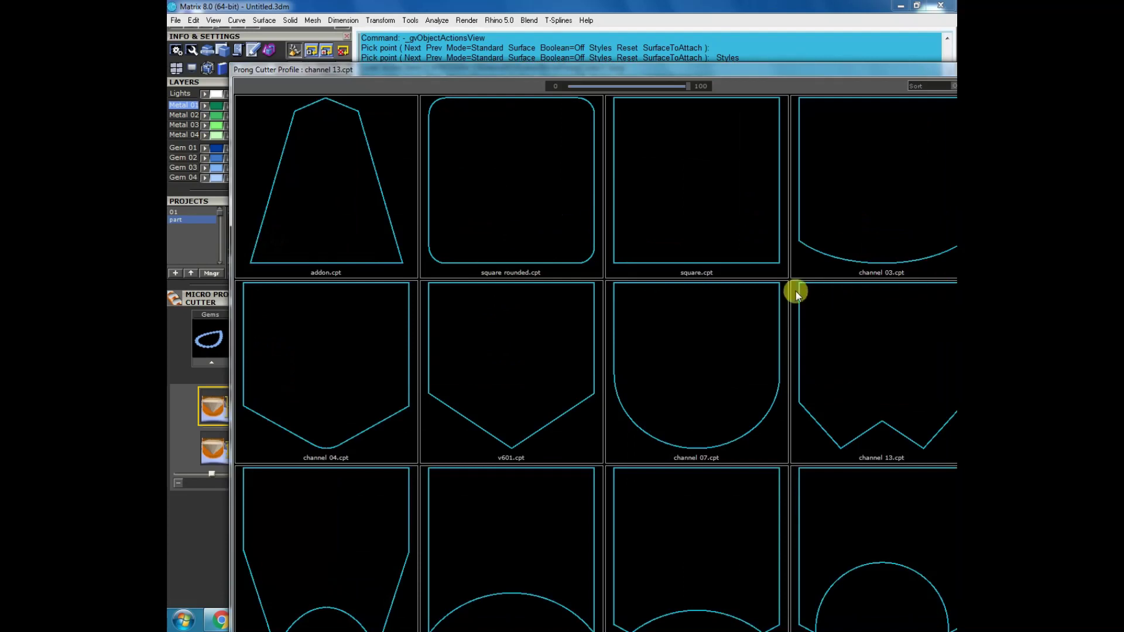
left_click(719, 349)
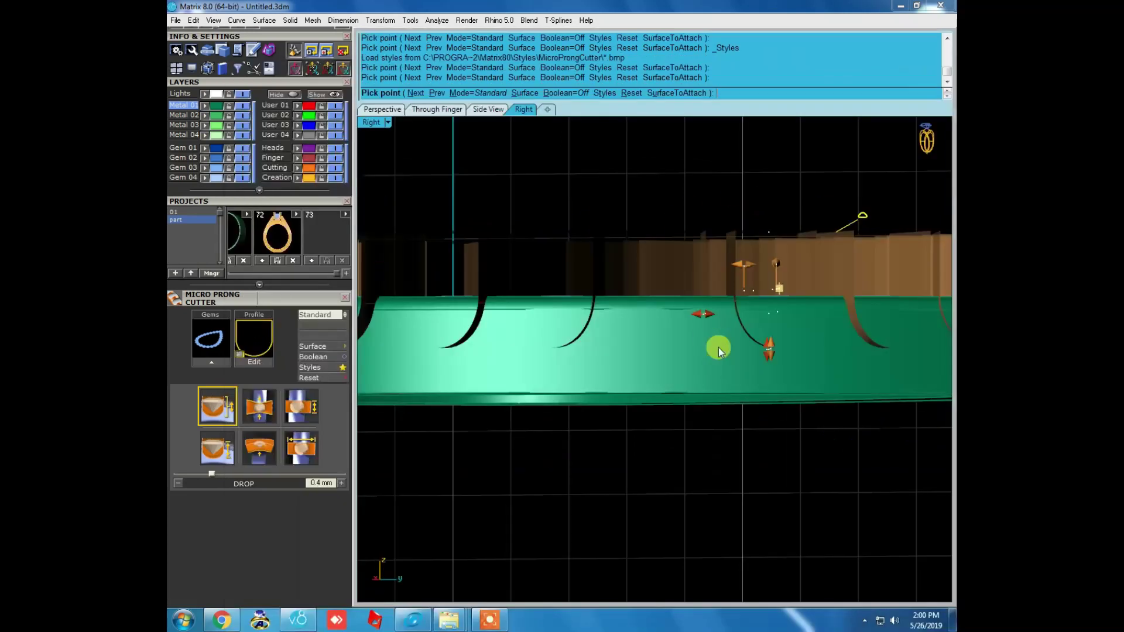
mouse_move(609, 319)
right_mouse_down()
mouse_move(740, 418)
mouse_move(667, 433)
right_mouse_up()
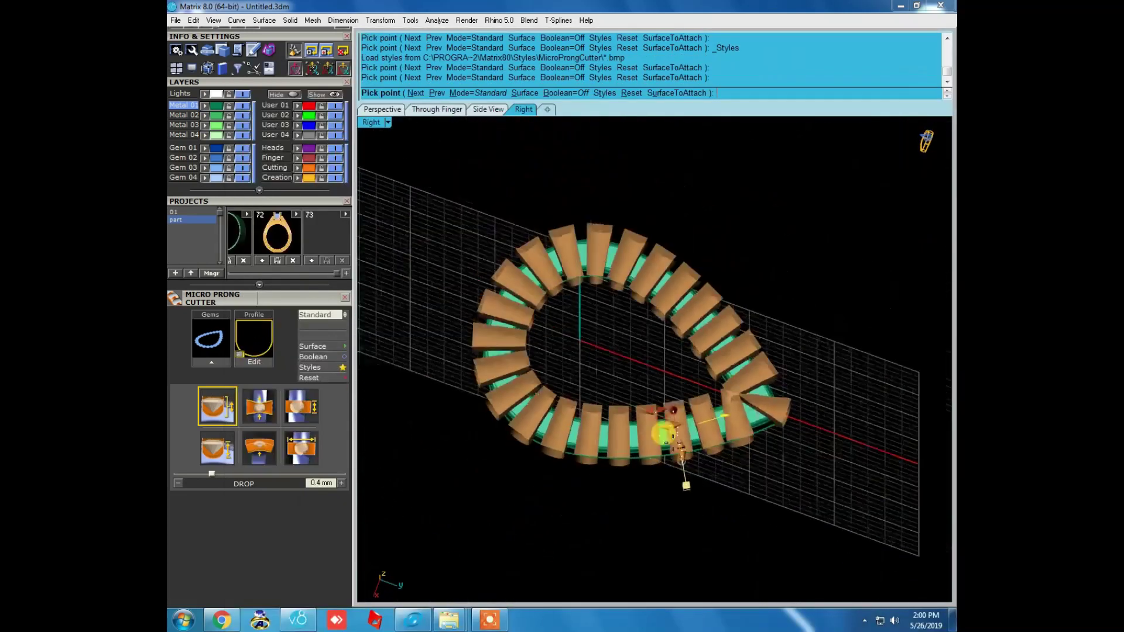
scroll(667, 433, "up", 3)
scroll(644, 422, "up", 4)
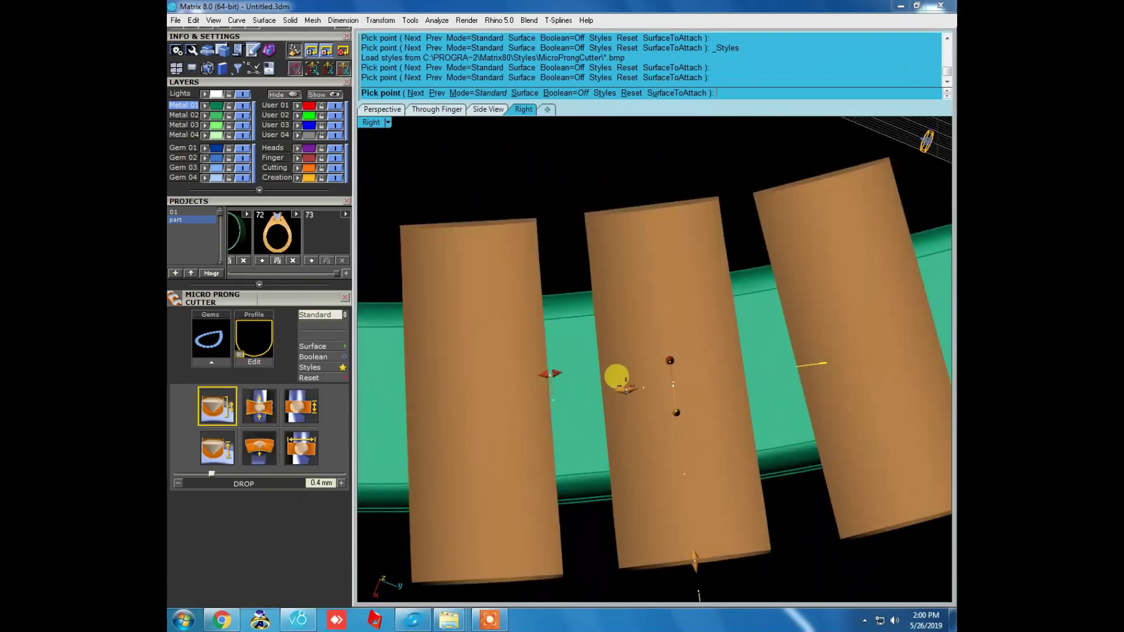
scroll(629, 389, "down", 3)
mouse_move(629, 389)
right_mouse_down()
mouse_move(667, 275)
mouse_move(647, 254)
mouse_move(635, 377)
mouse_move(652, 443)
right_mouse_up()
scroll(652, 443, "up", 1)
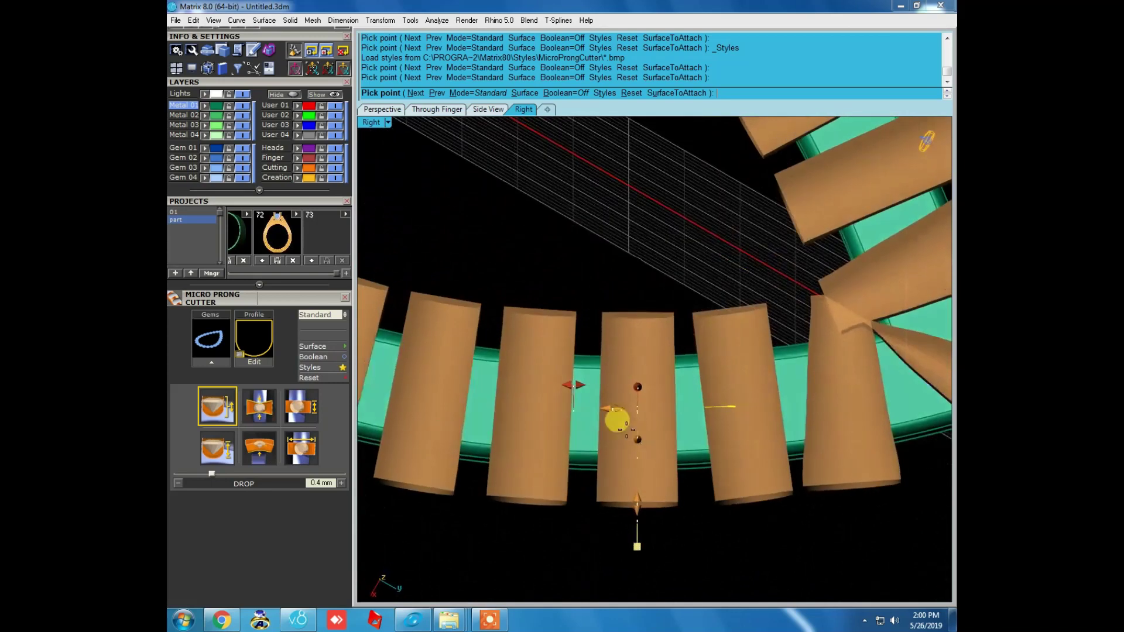
scroll(644, 433, "up", 3)
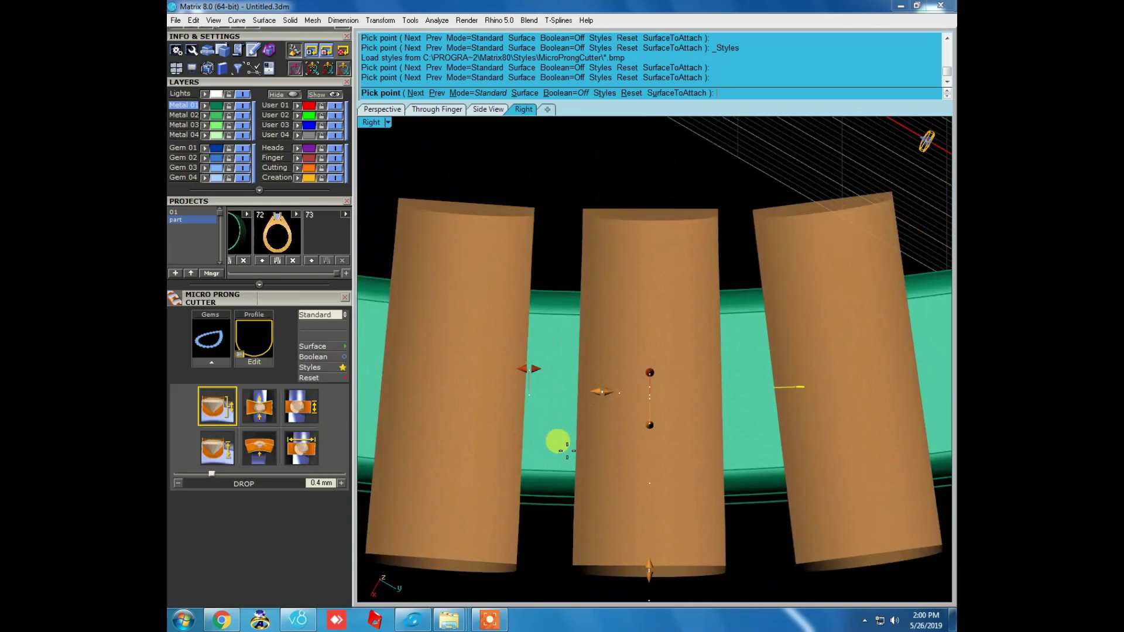
Drag the prong cutter width handle from -0.38 mm to 0.00 mm.
left_click_drag(602, 391, 601, 391)
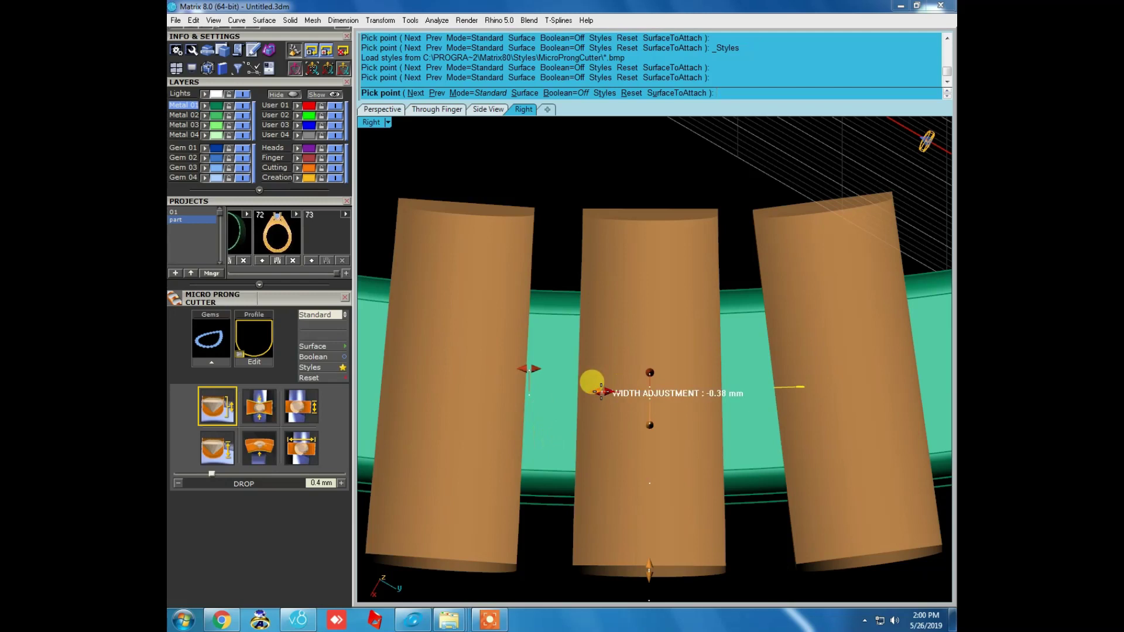
left_click_drag(601, 391, 608, 391)
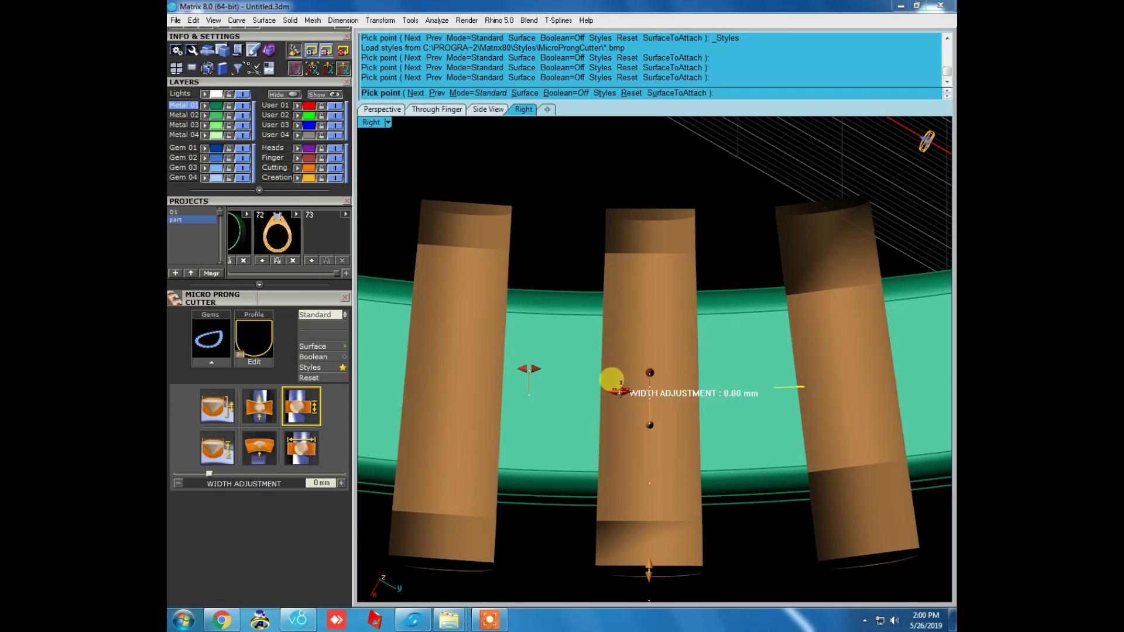
Orbit in close to the prongs and lower the cutter height to 1.00 mm.
scroll(619, 378, "down", 3)
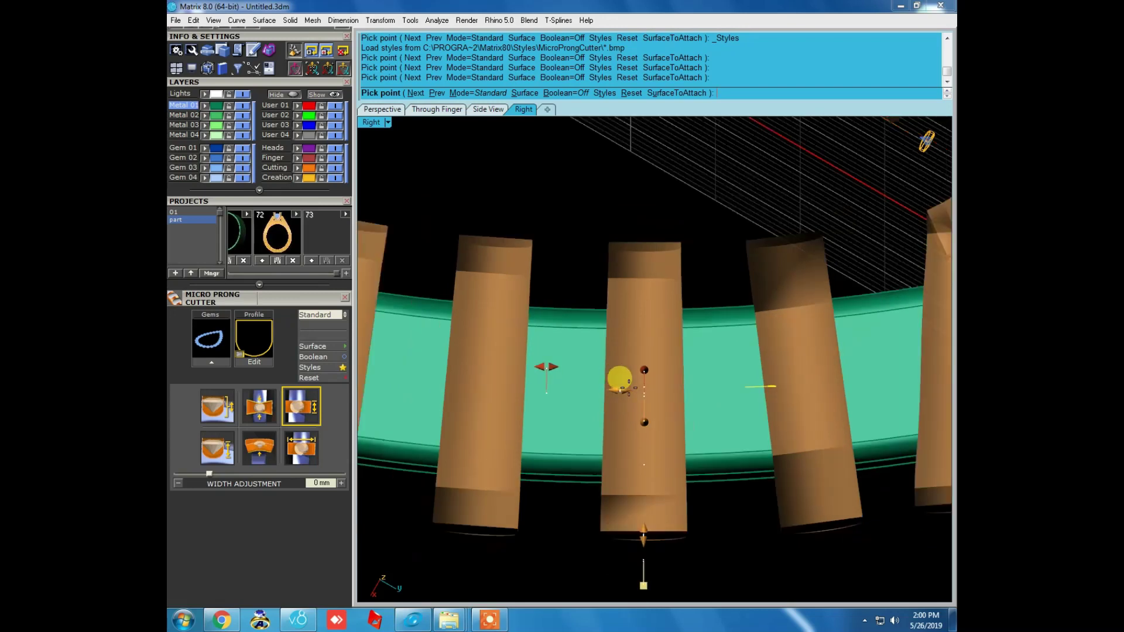
scroll(643, 422, "down", 3)
right_click_drag(684, 484, 697, 314)
scroll(709, 319, "up", 2)
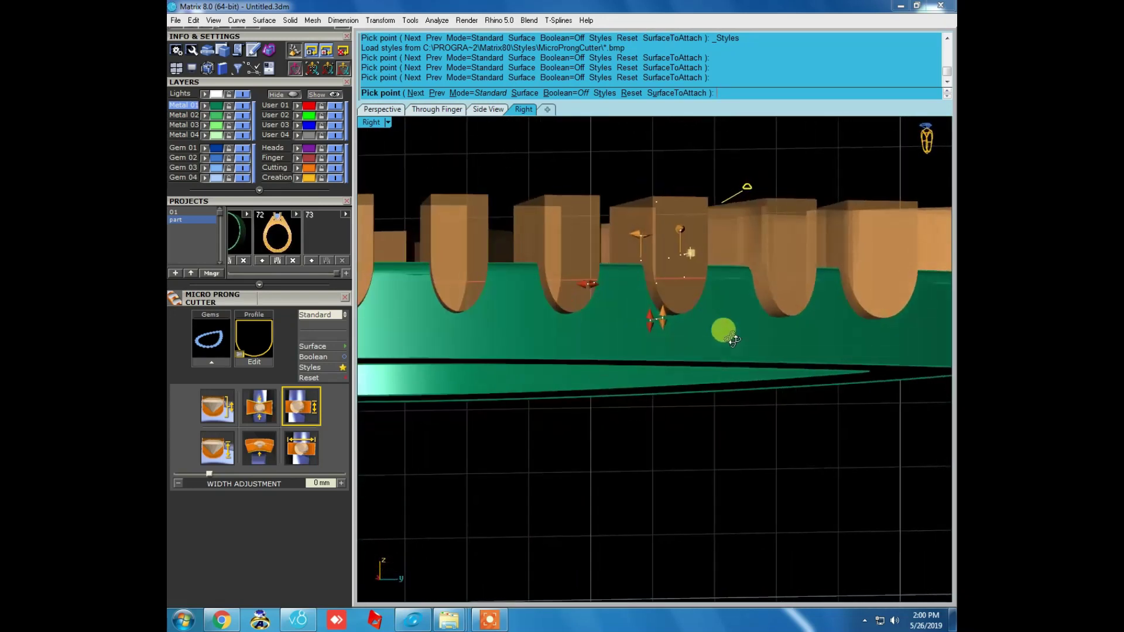
scroll(604, 288, "up", 3)
scroll(593, 246, "up", 1)
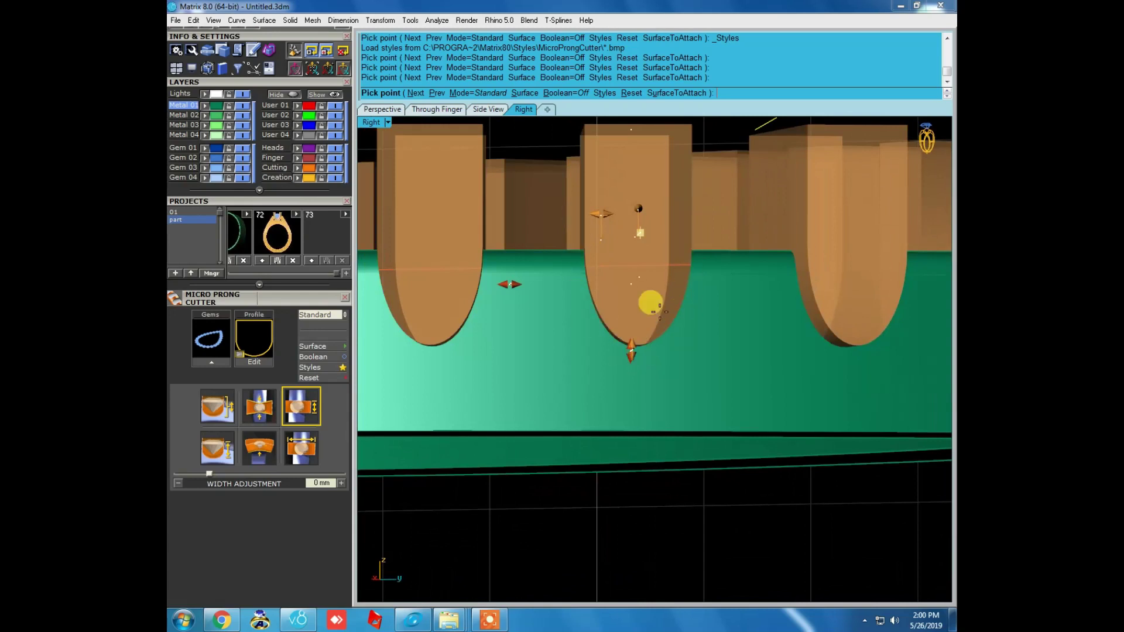
scroll(614, 299, "down", 3)
scroll(662, 281, "up", 2)
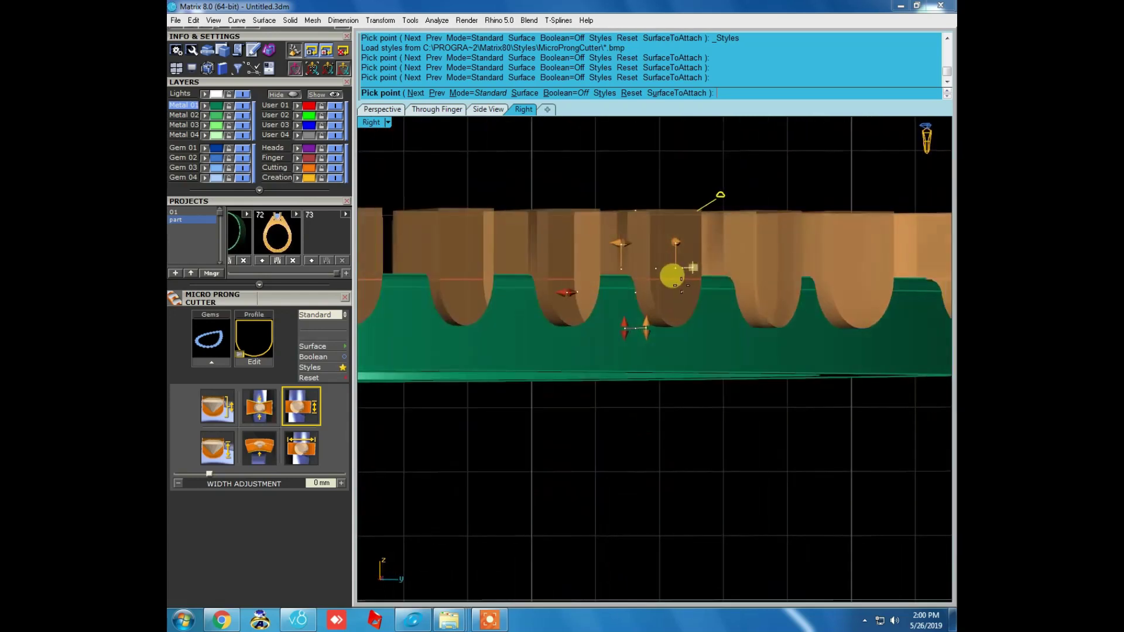
scroll(638, 310, "up", 2)
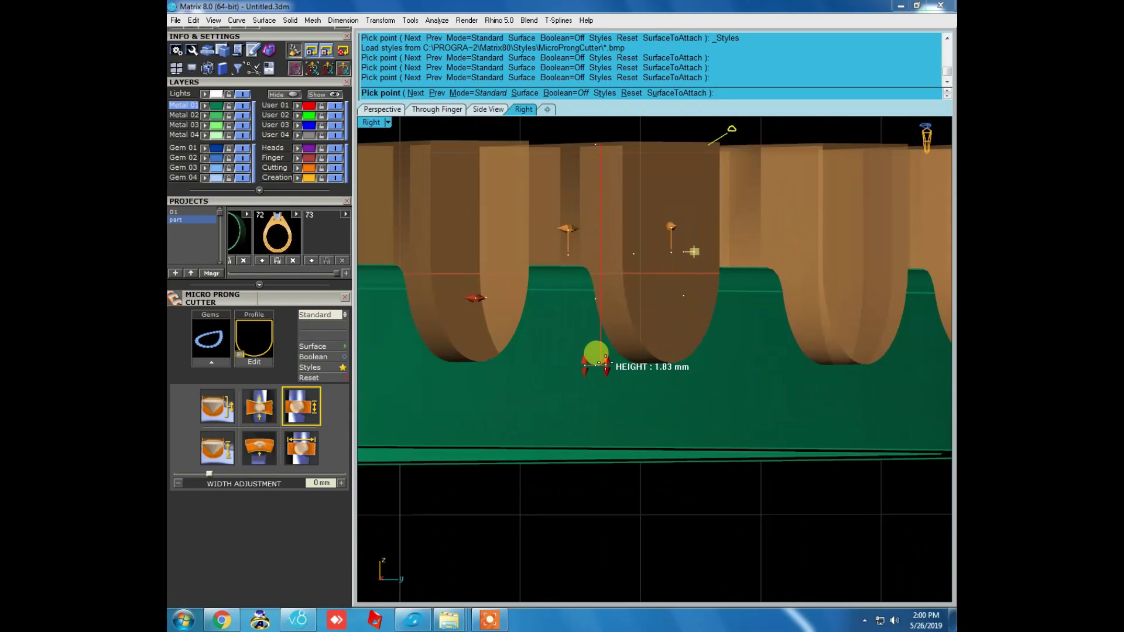
left_click_drag(595, 353, 596, 329)
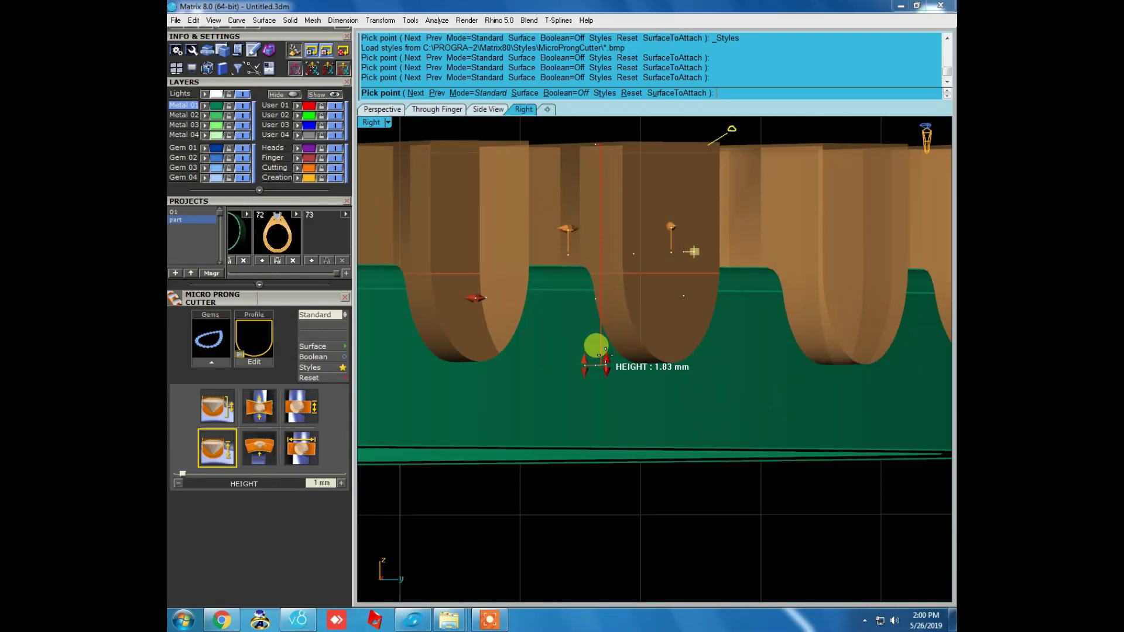
Drag the cutter drop down from about 0.3 mm to roughly 0 mm.
scroll(597, 325, "down", 2)
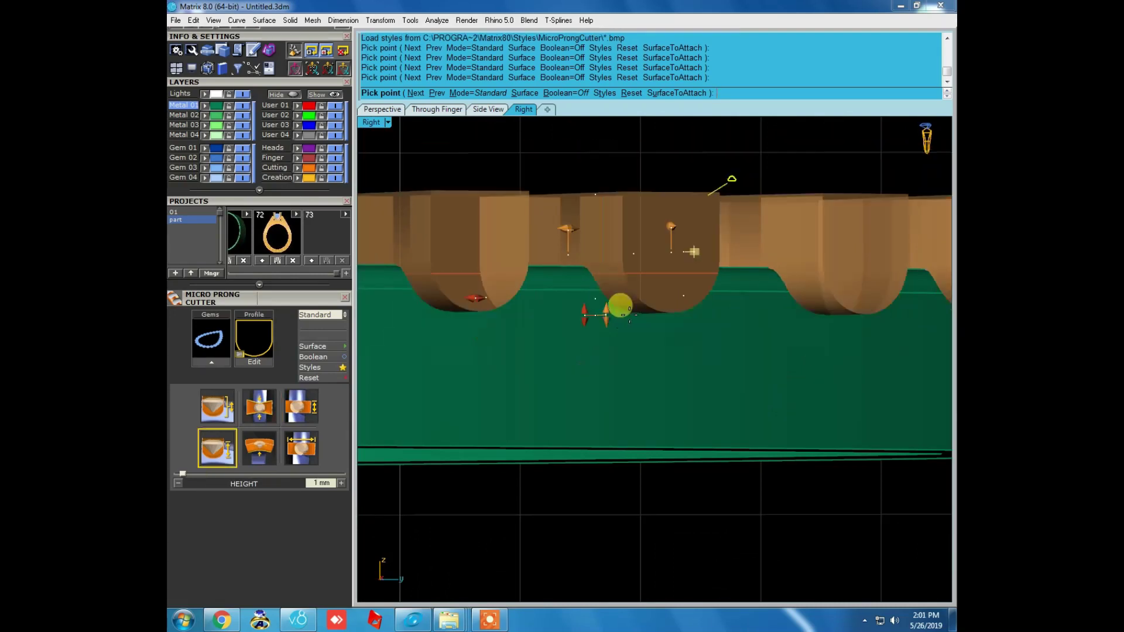
scroll(594, 310, "down", 2)
scroll(598, 300, "up", 2)
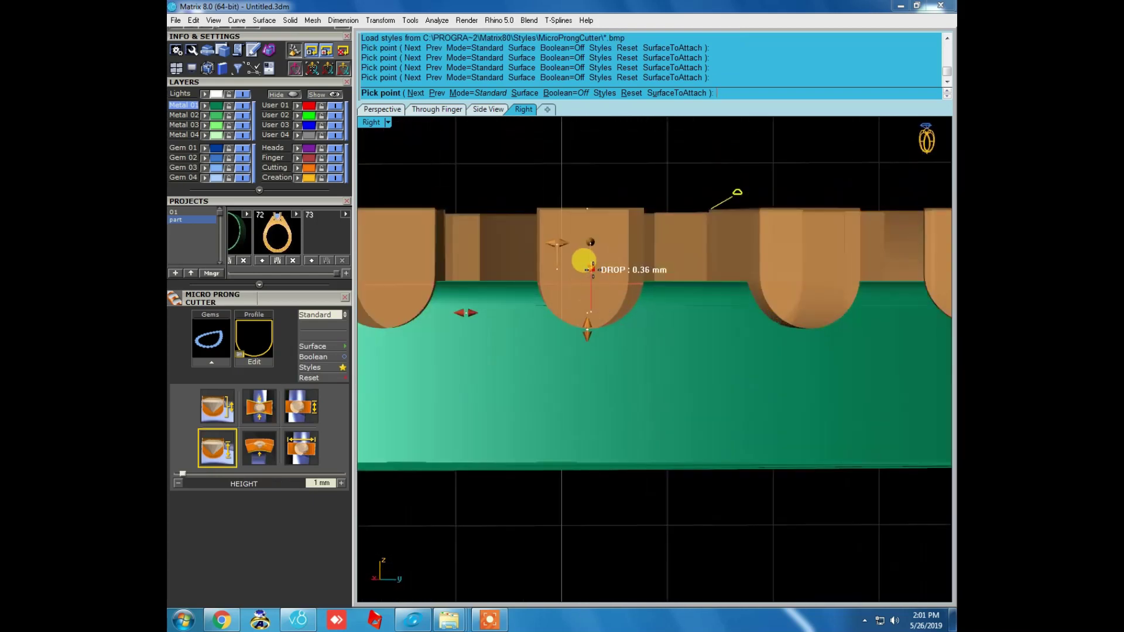
left_click_drag(592, 268, 593, 300)
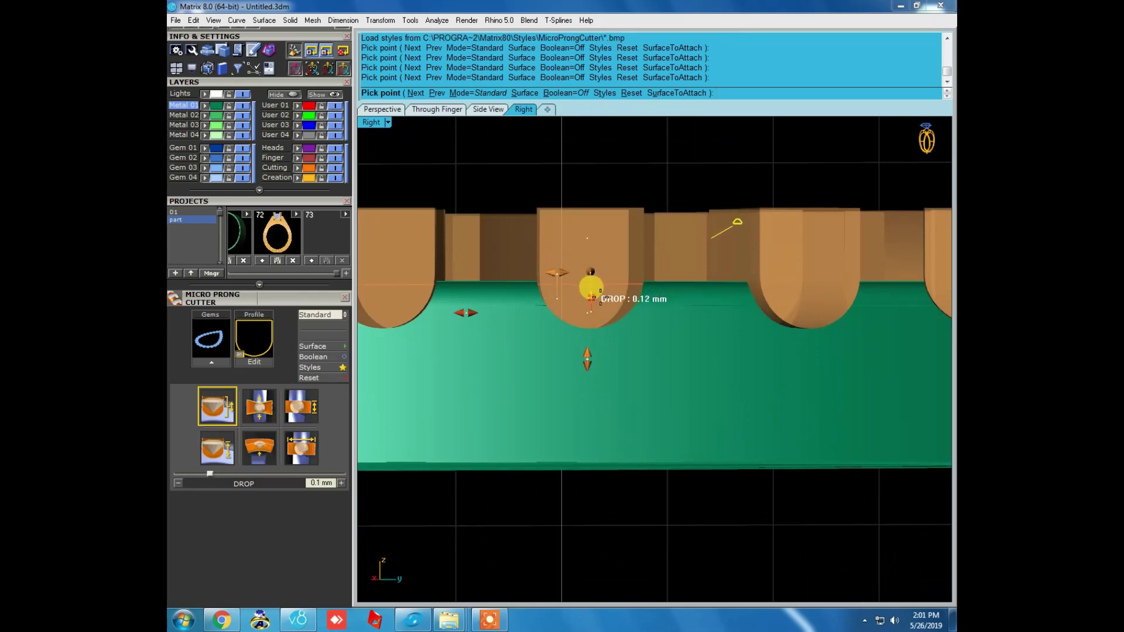
left_click_drag(592, 300, 592, 305)
scroll(609, 310, "down", 2)
scroll(629, 321, "down", 2)
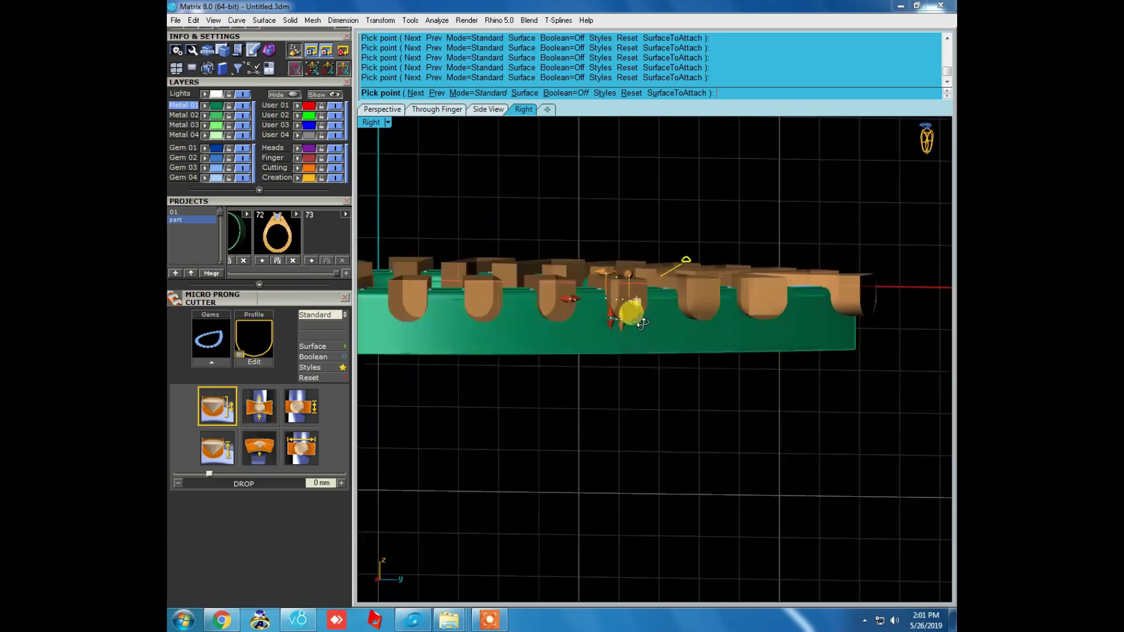
scroll(629, 320, "up", 3)
Orbit around the curved band to inspect the cutters from several angles.
right_click_drag(620, 313, 606, 304)
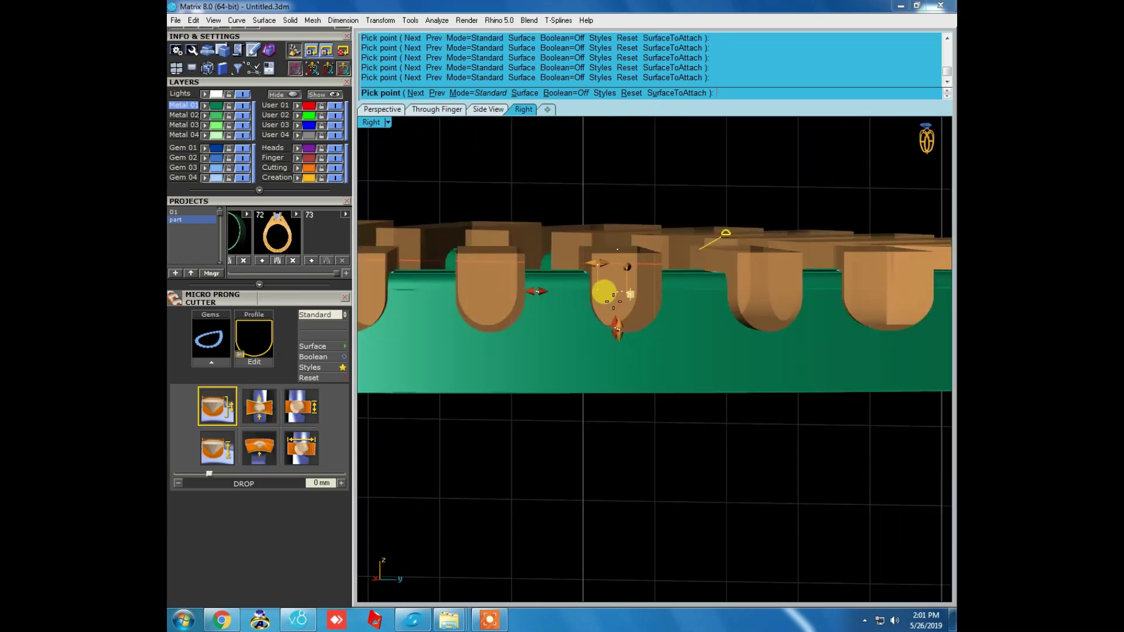
right_click_drag(612, 300, 600, 446)
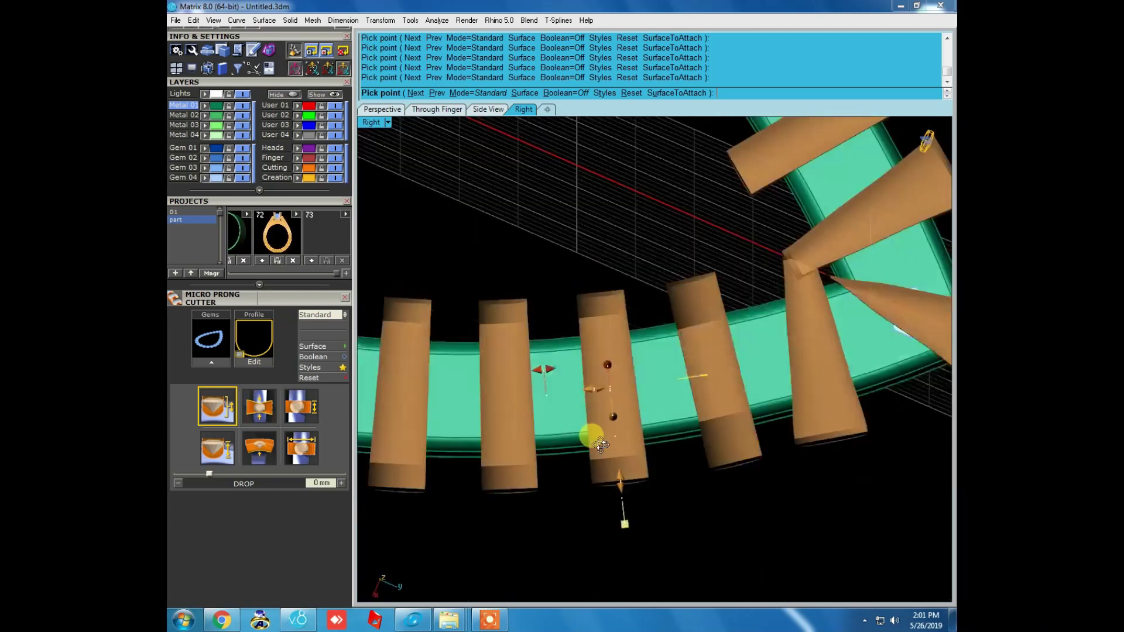
scroll(600, 446, "up", 3)
scroll(603, 439, "up", 2)
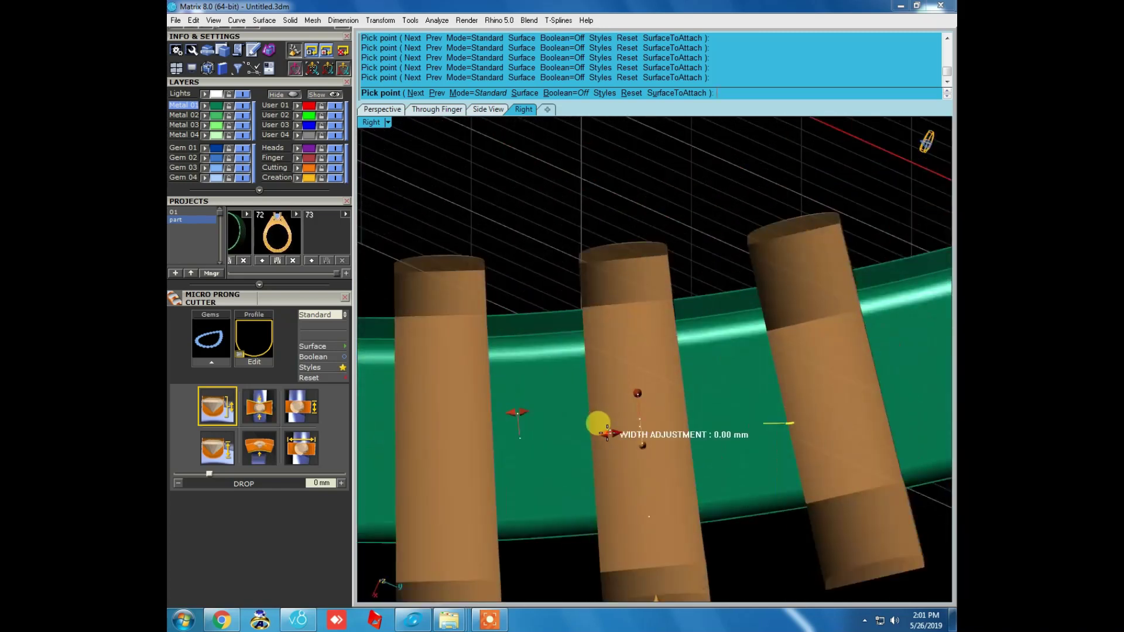
right_click_drag(607, 433, 625, 319)
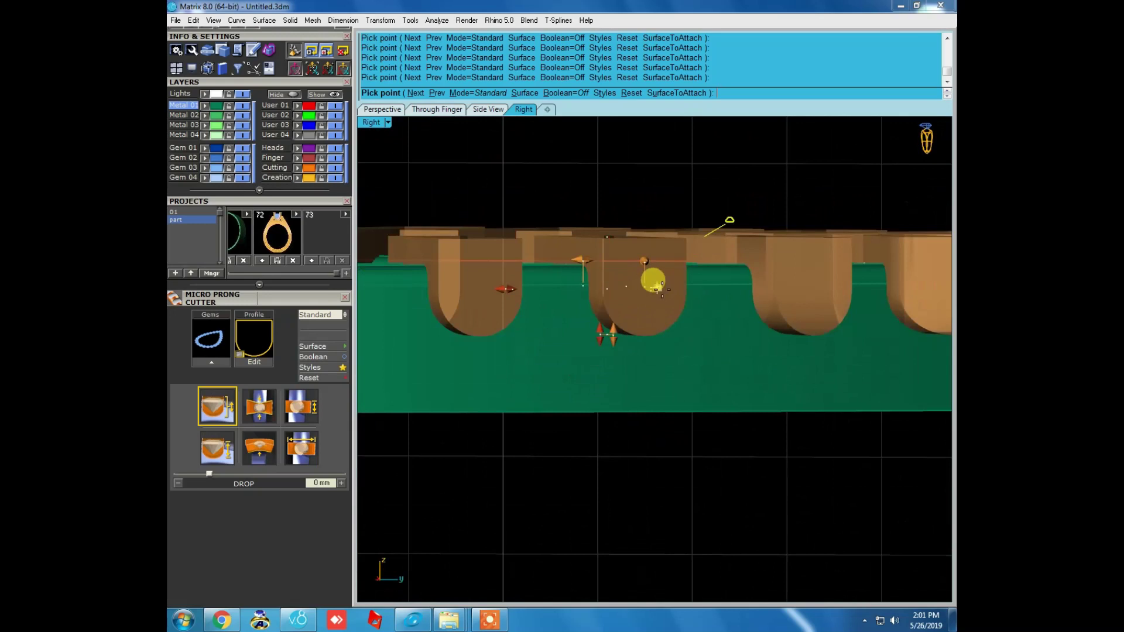
scroll(658, 288, "up", 3)
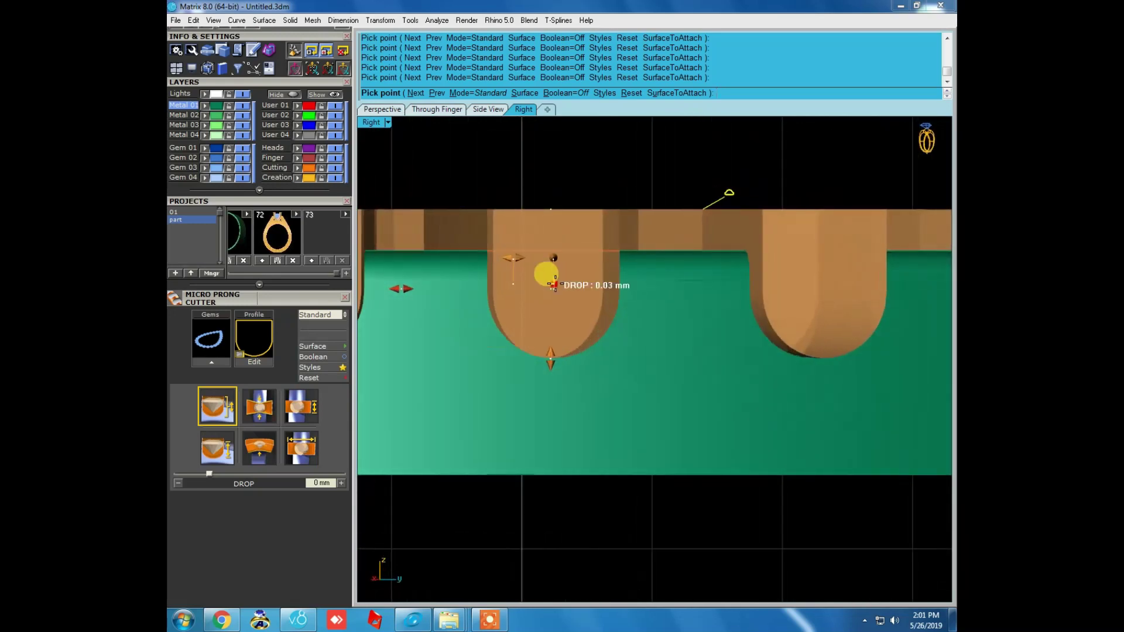
scroll(571, 288, "down", 2)
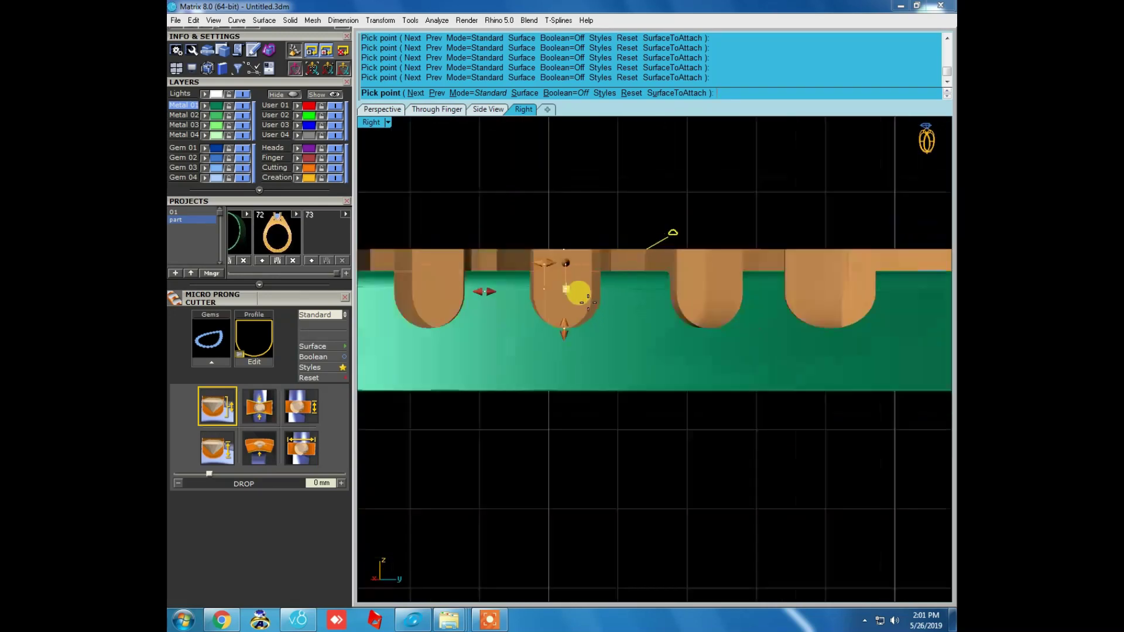
Finish creating the 24 micro prong cutters from an oblique view.
right_click_drag(565, 281, 628, 362)
scroll(632, 360, "down", 2)
key("Return")
scroll(732, 417, "up", 2)
Switch to the Top view looking straight down on the pear band.
mouse_move(732, 417)
right_mouse_down()
mouse_move(760, 296)
mouse_move(677, 310)
mouse_move(665, 271)
mouse_move(650, 291)
right_mouse_up()
type("top")
key("Return")
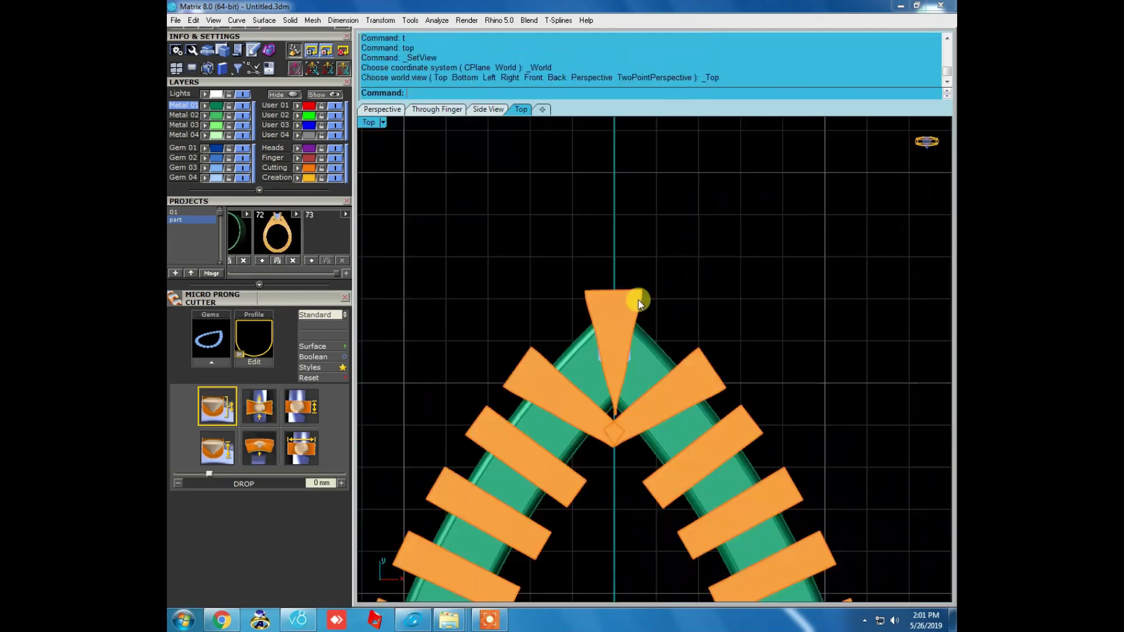
scroll(624, 326, "up", 3)
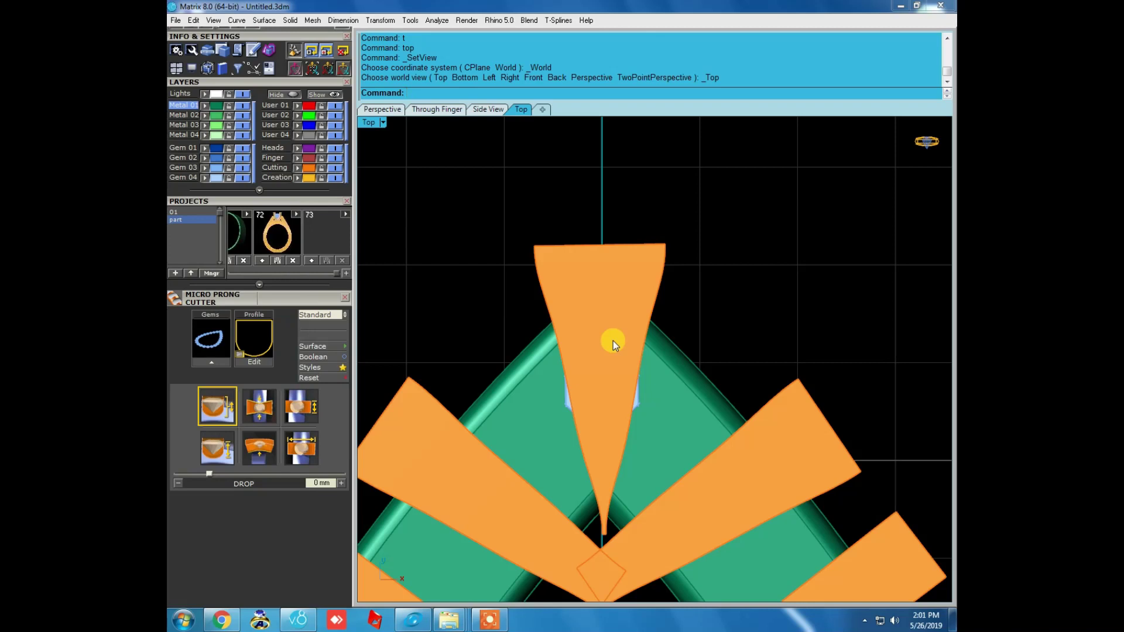
scroll(613, 340, "down", 3)
Select all 24 prong cutters and ungroup them.
key("ctrl+a")
right_click_drag(630, 279, 702, 380)
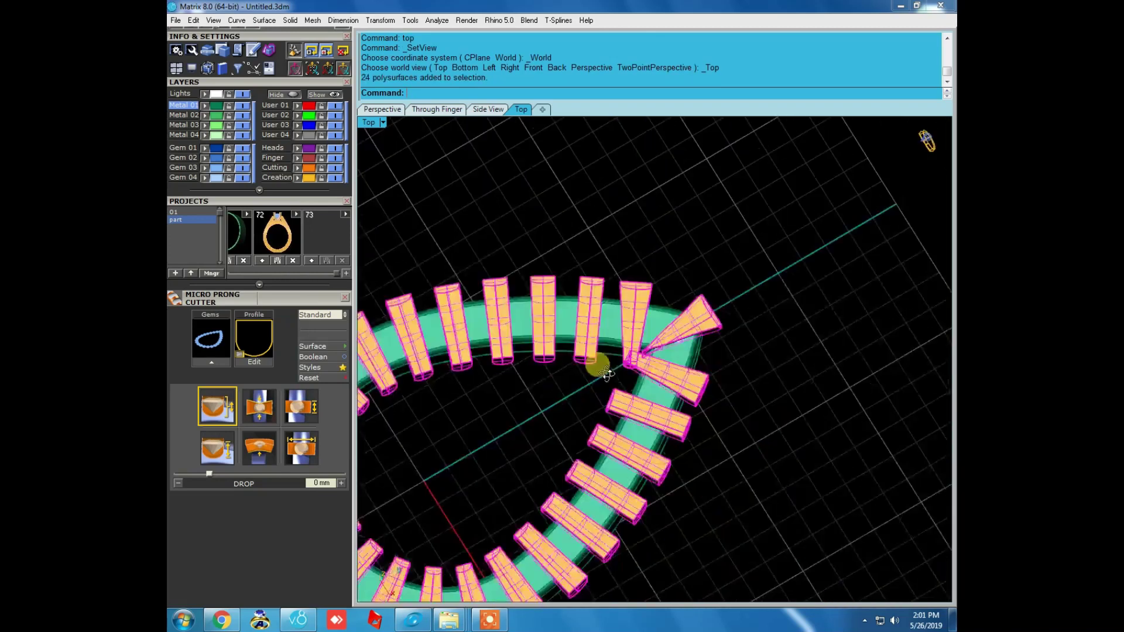
key("ctrl+a")
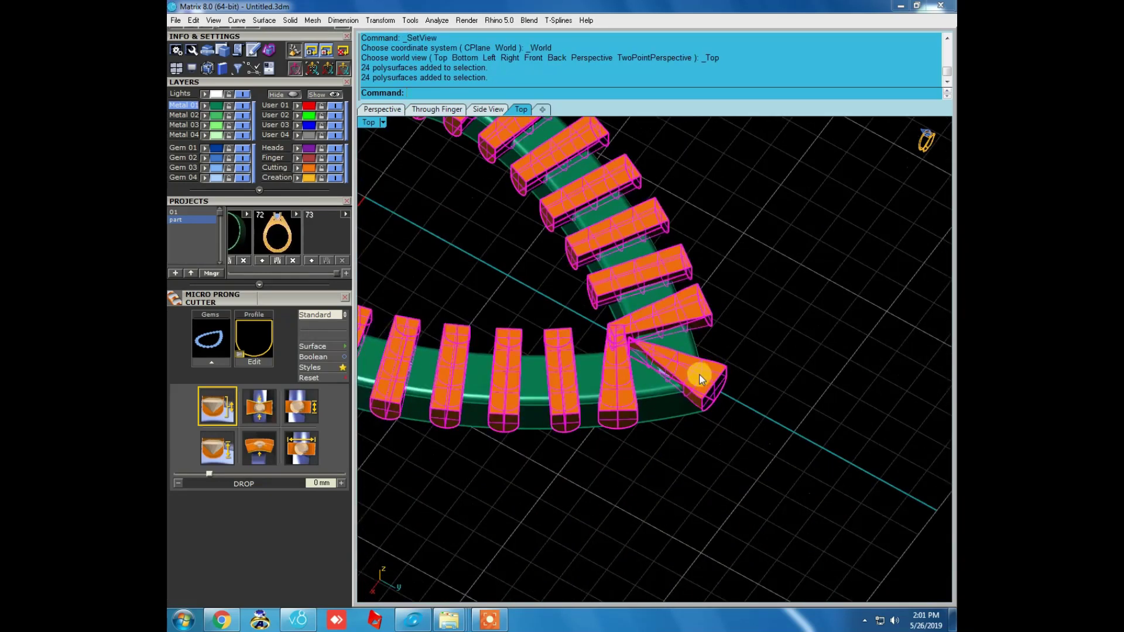
key("ctrl+shift+g")
Hide the pointed cone cutter at the tip and select the green band.
left_click(703, 374)
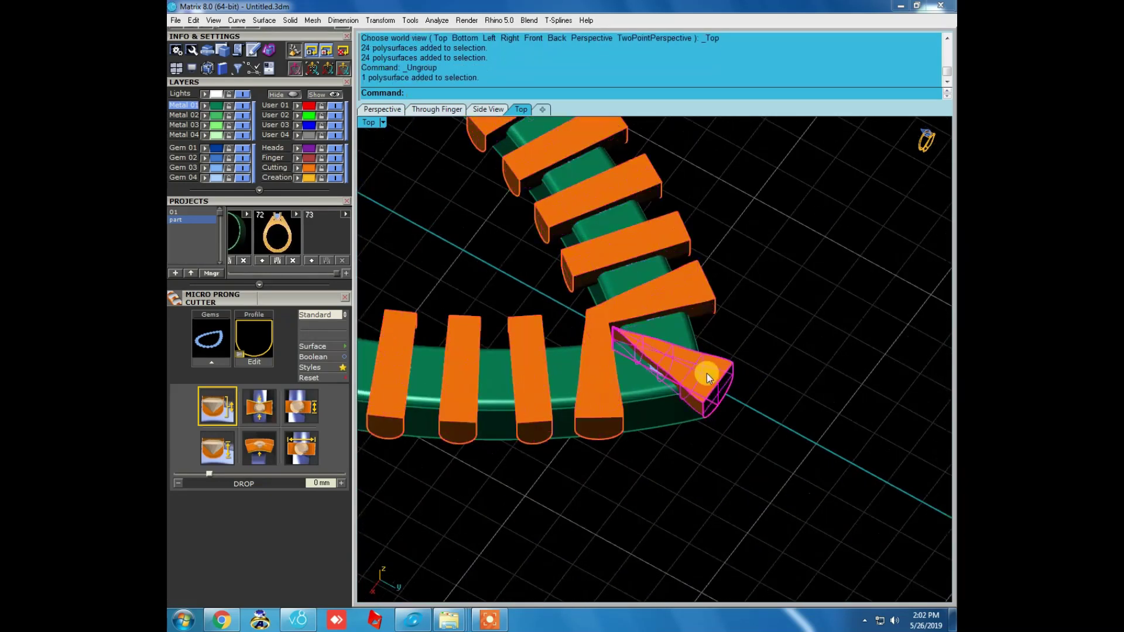
key("ctrl+h")
scroll(707, 373, "down", 3)
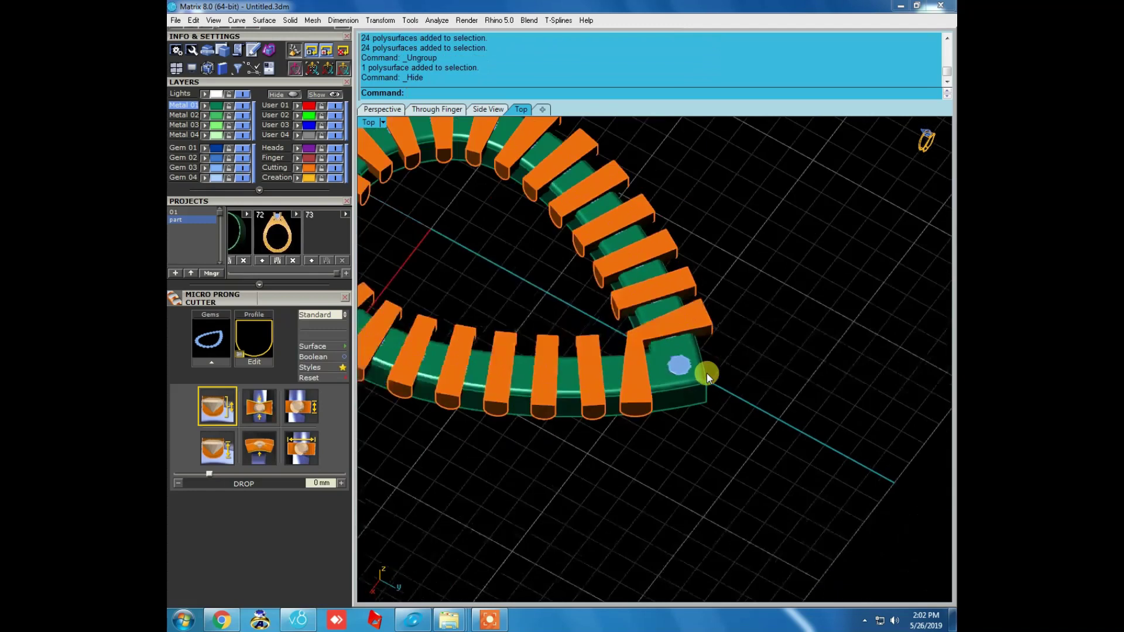
scroll(584, 275, "up", 1)
scroll(755, 436, "up", 2)
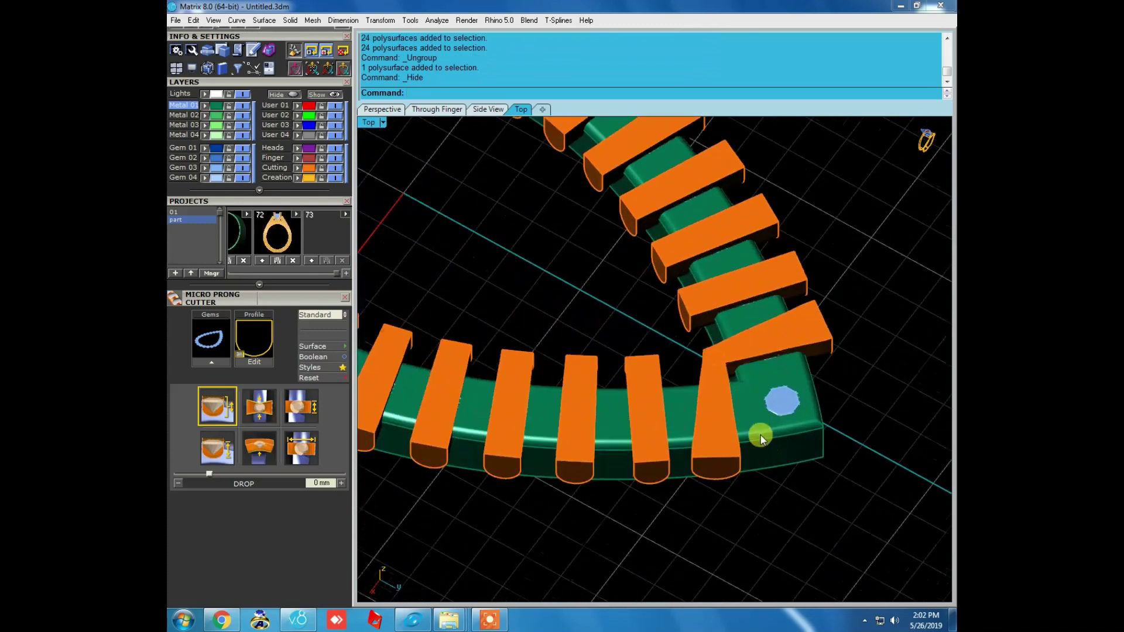
left_click(773, 446)
scroll(772, 446, "down", 3)
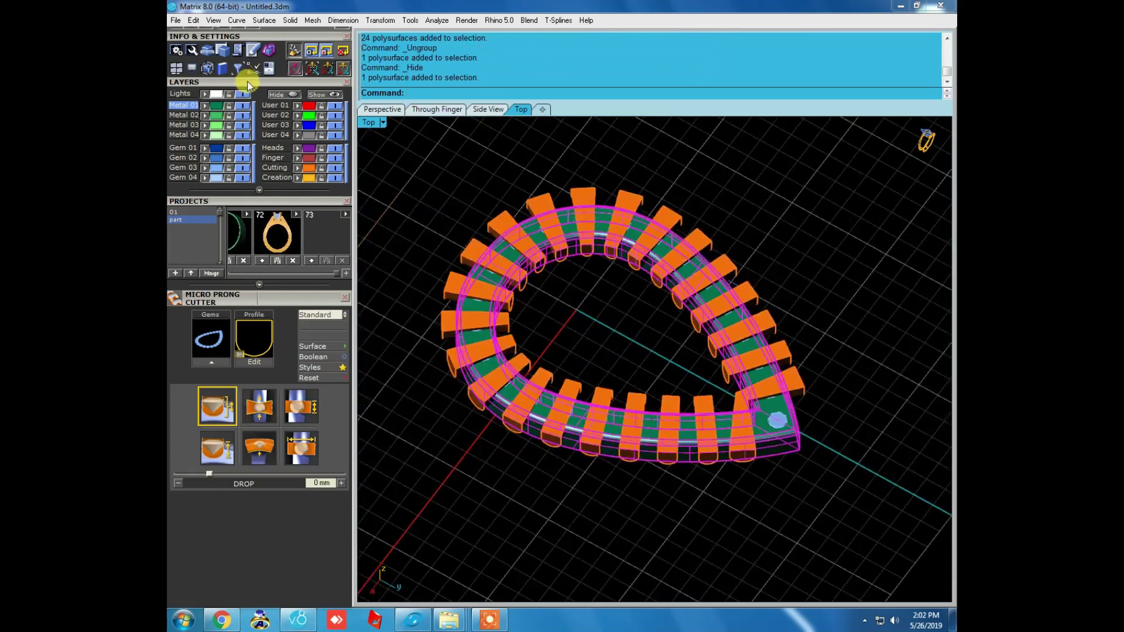
scroll(248, 84, "up", 4)
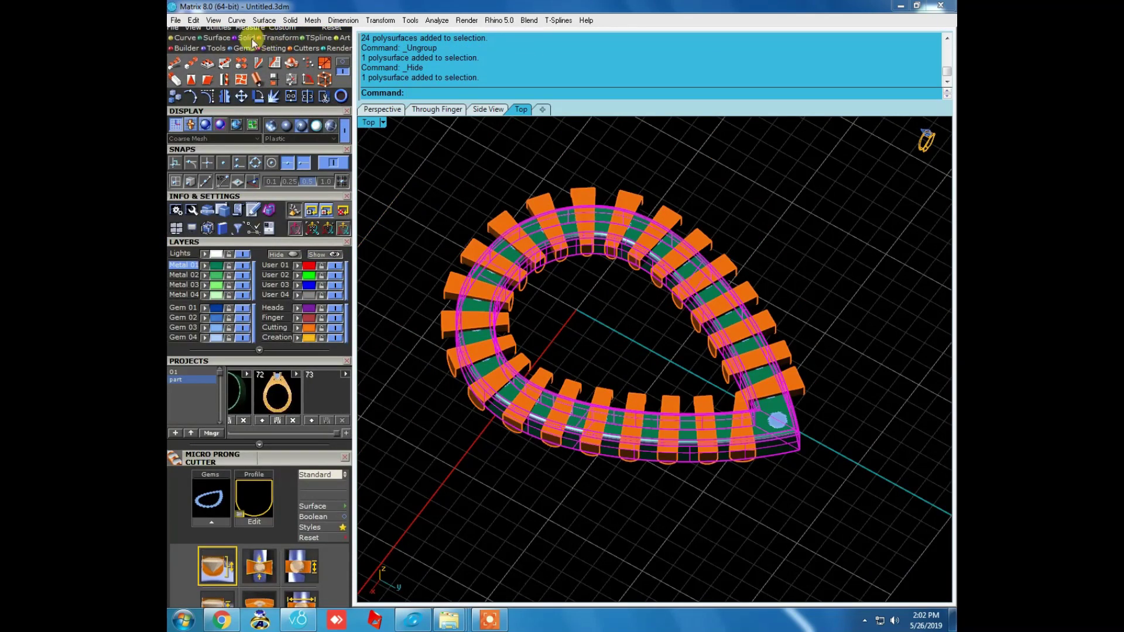
Boolean-subtract all the orange prong cutters from the green band.
left_click(250, 38)
left_click(188, 66)
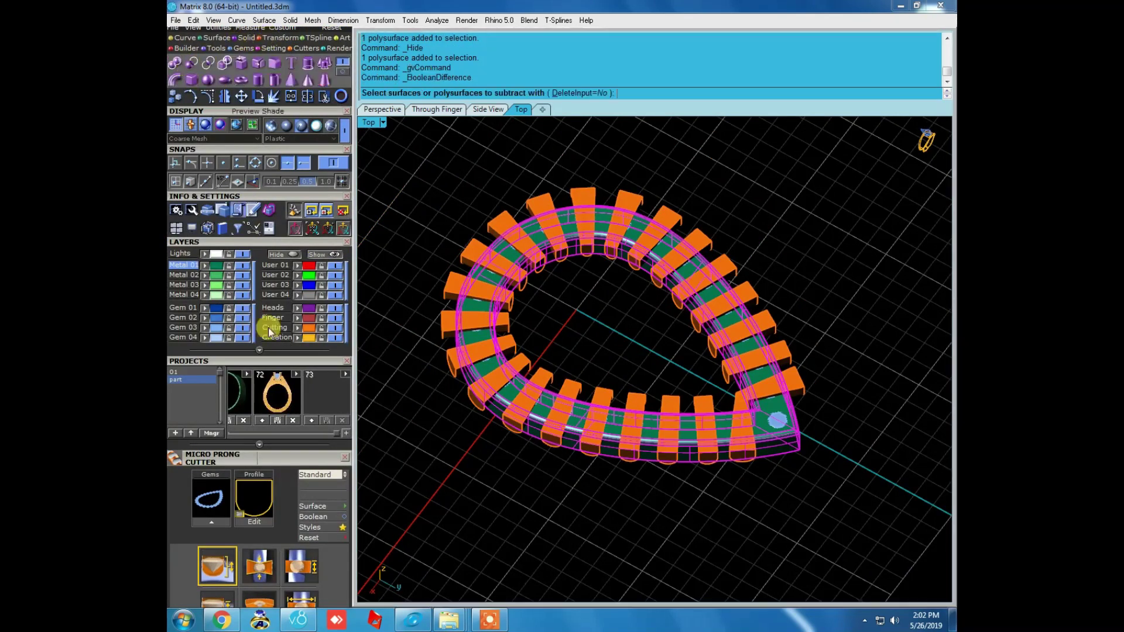
left_click(690, 276)
left_click(687, 244)
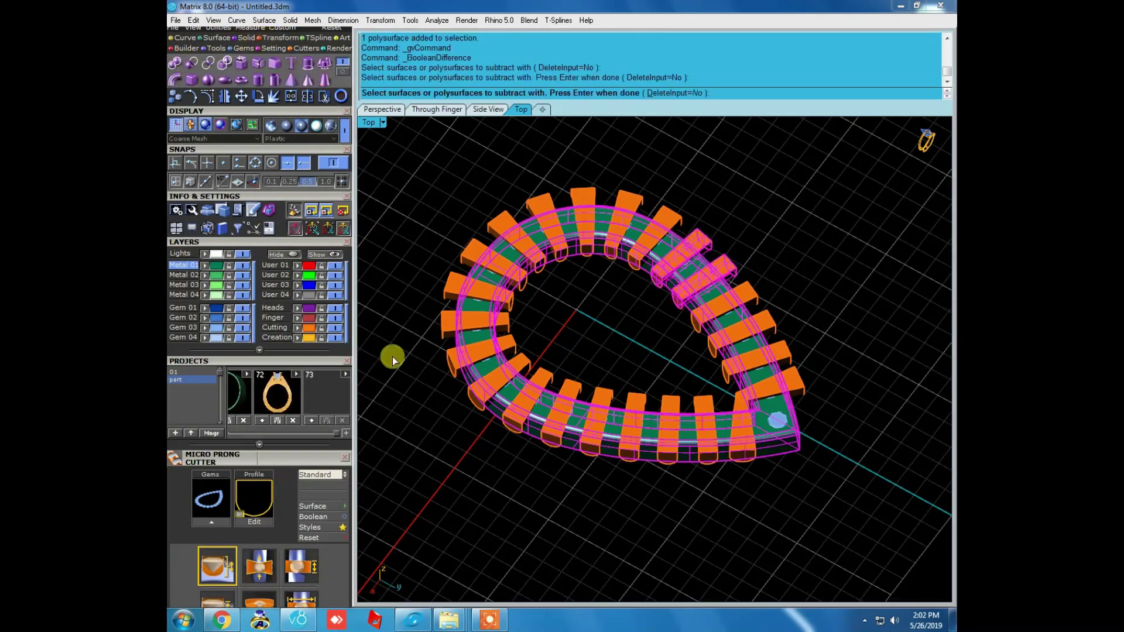
left_click(311, 329)
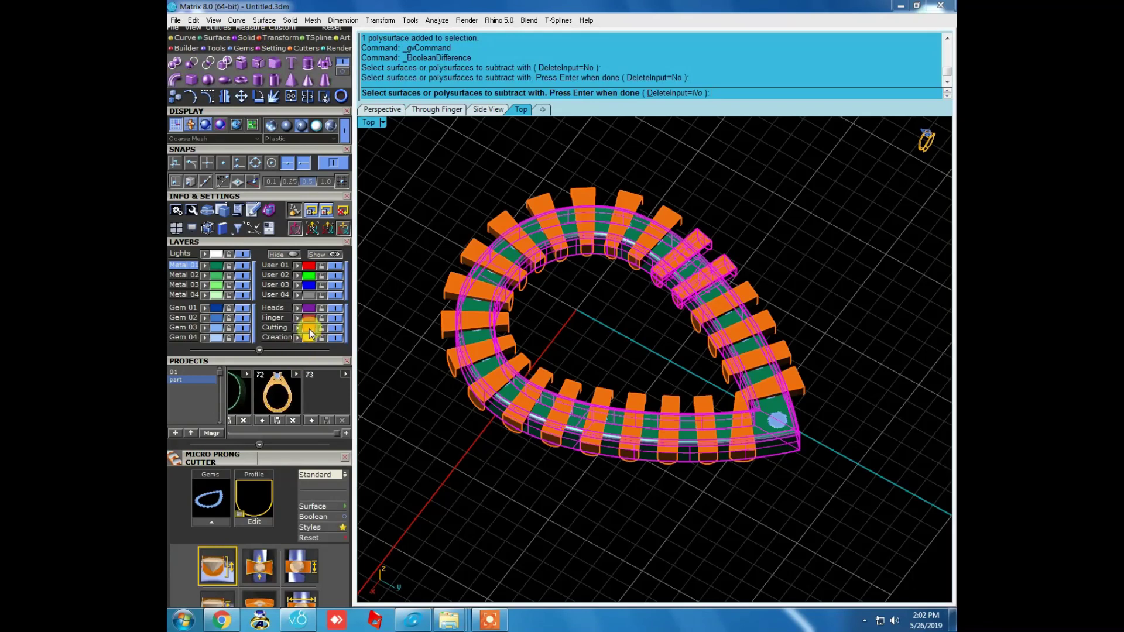
right_click(650, 349)
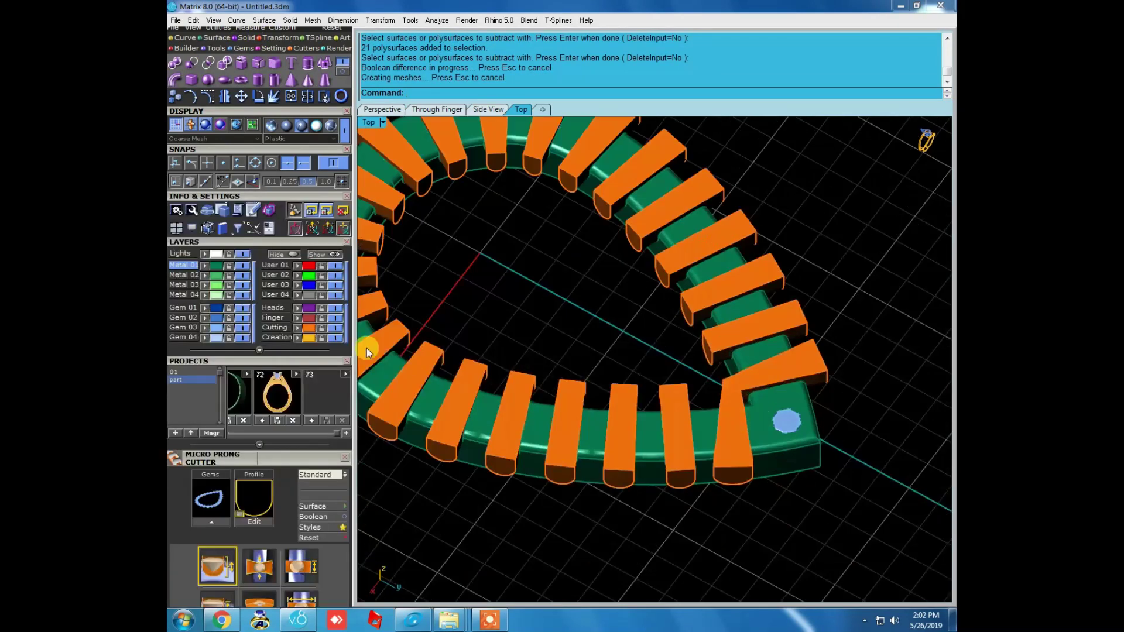
Delete the leftover orange cutters, inspect the notched band, and select all 24 gems.
left_click(315, 331)
key("Delete")
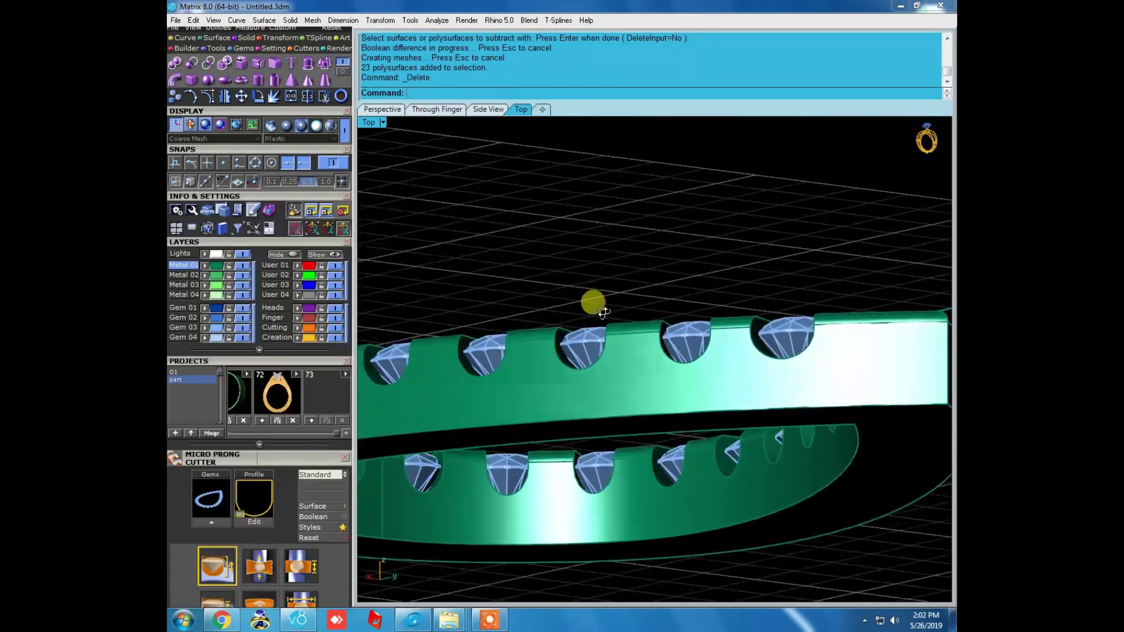
right_click_drag(654, 480, 693, 444)
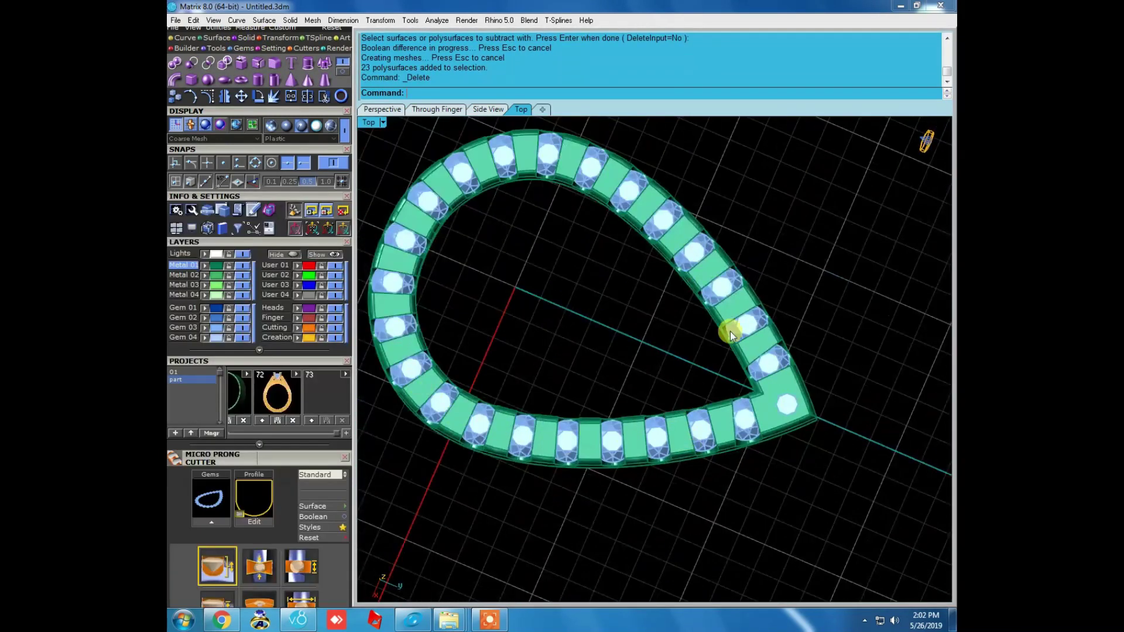
right_click_drag(718, 378, 721, 387)
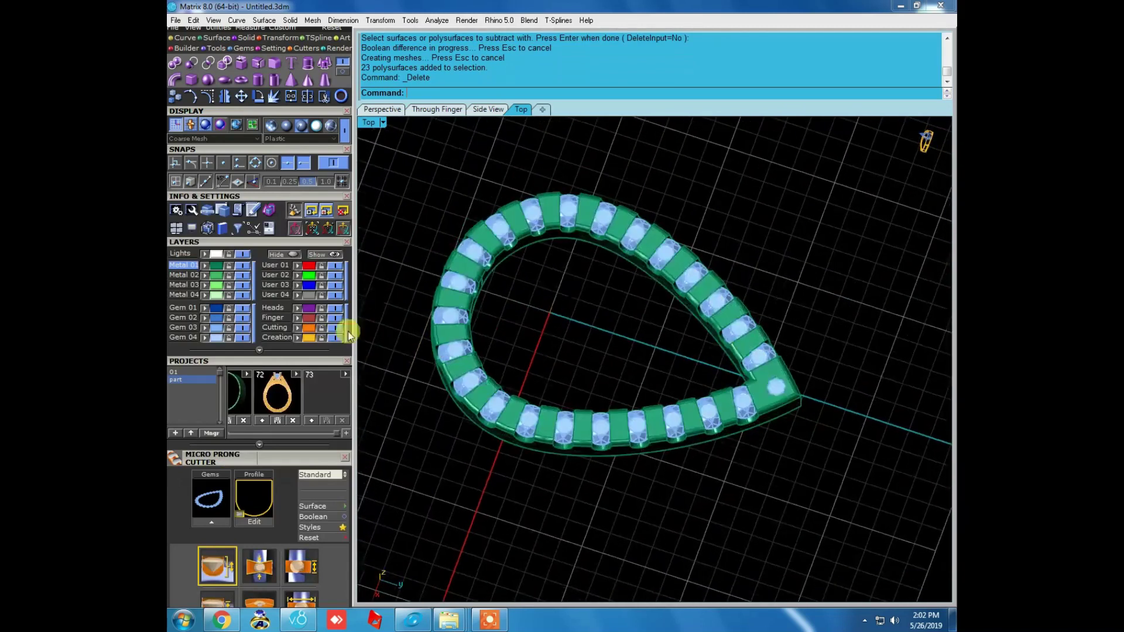
left_click(225, 333)
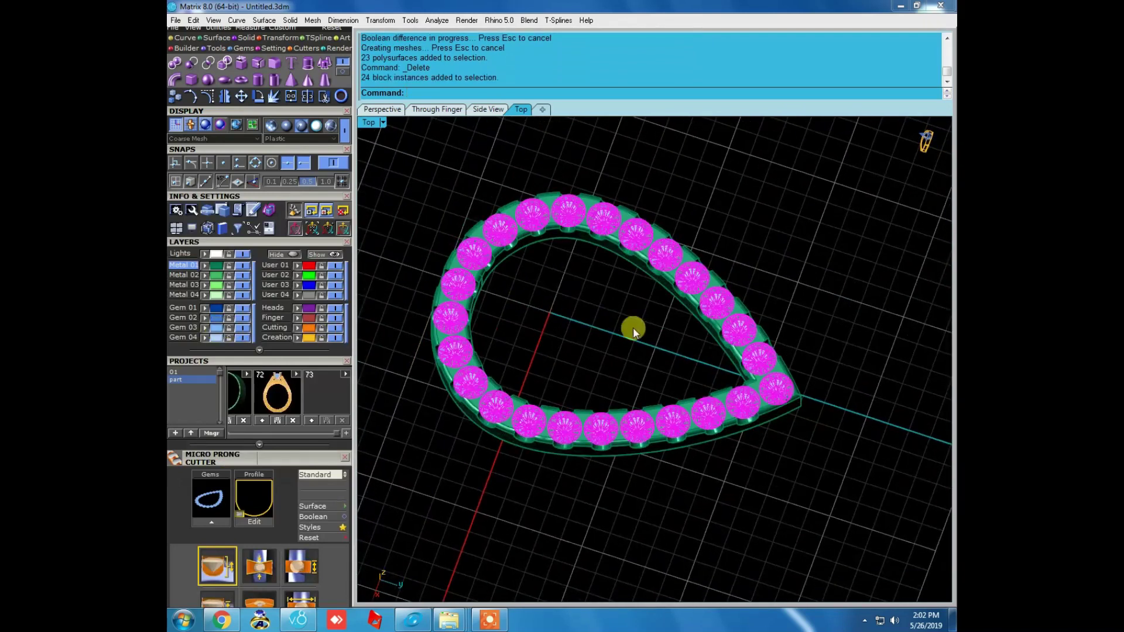
Build a channel along the selected gems with Channel Builder from the F6 gem actions.
key("F6")
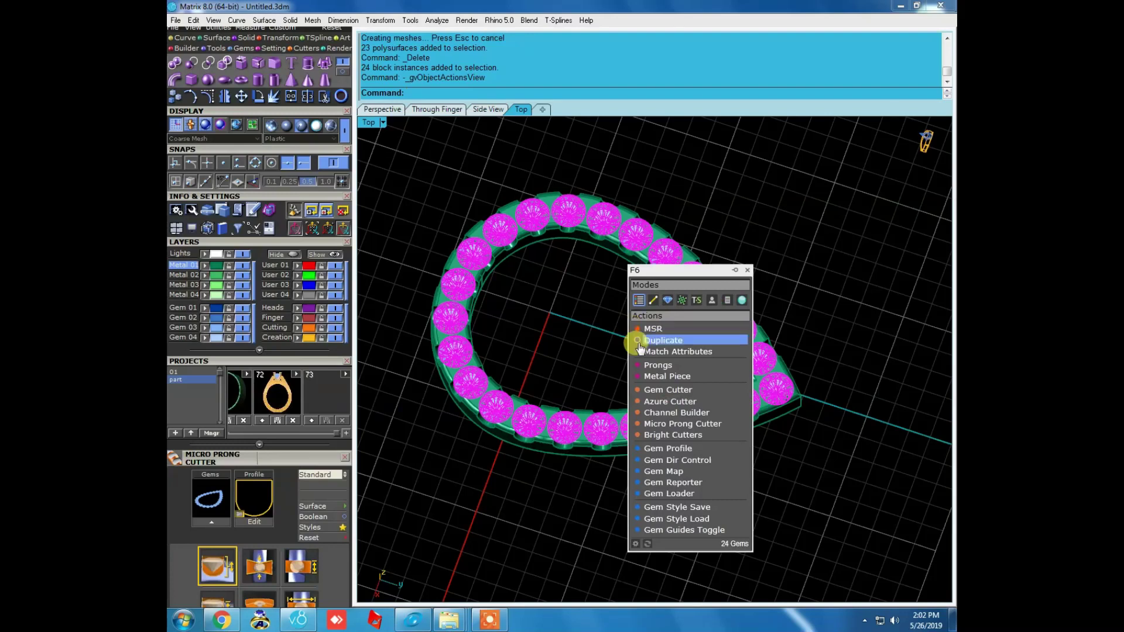
left_click(676, 413)
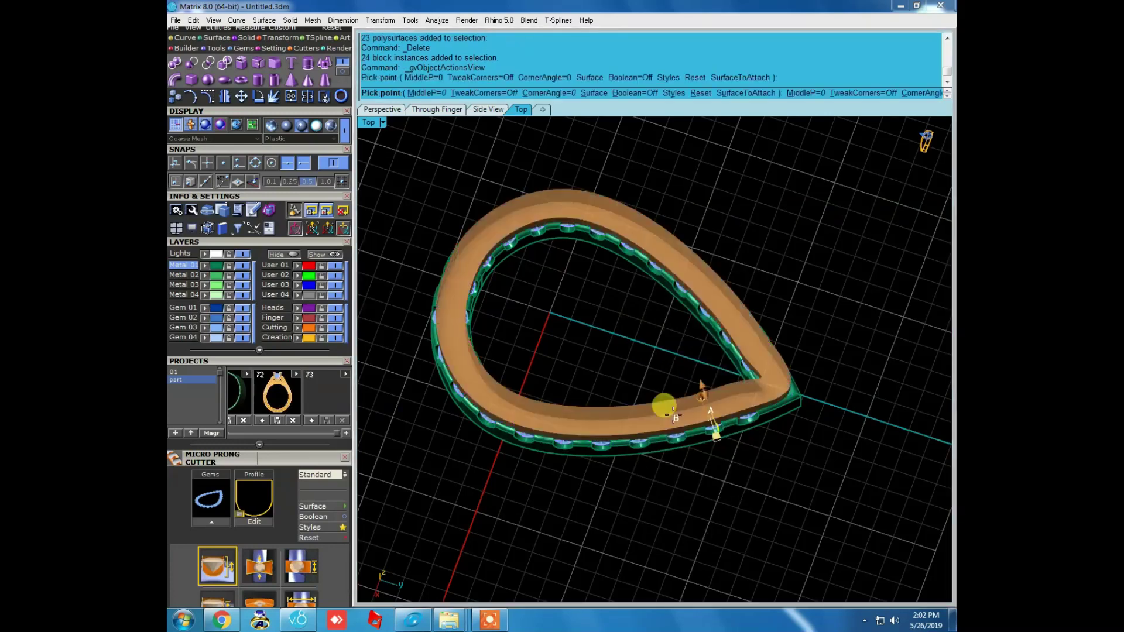
scroll(720, 418, "up", 5)
scroll(698, 417, "up", 3)
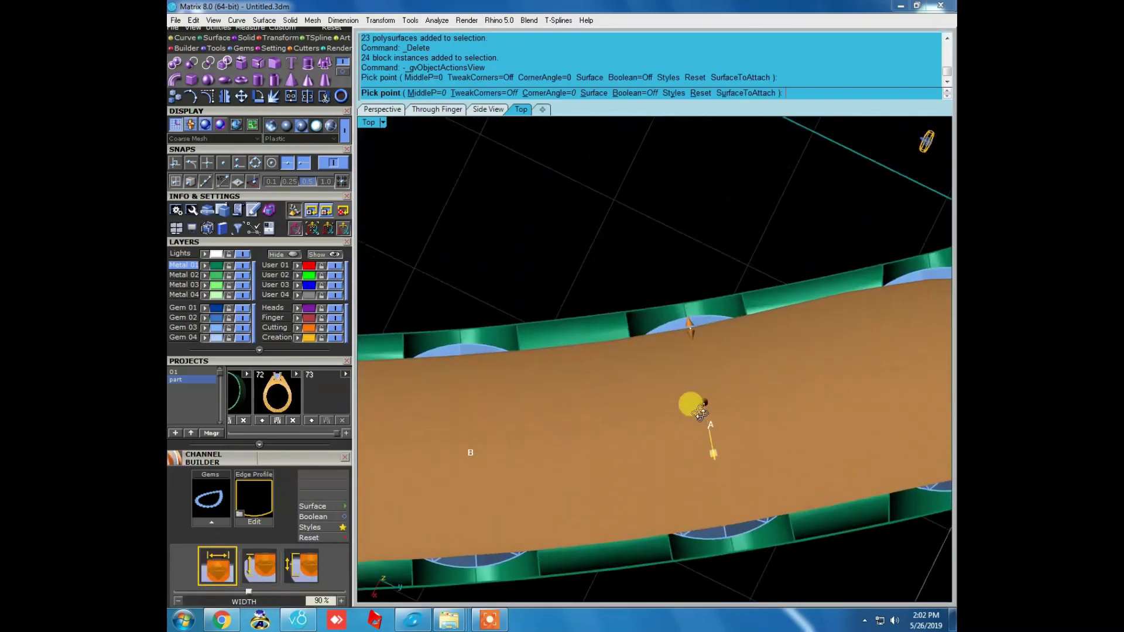
scroll(697, 407, "up", 2)
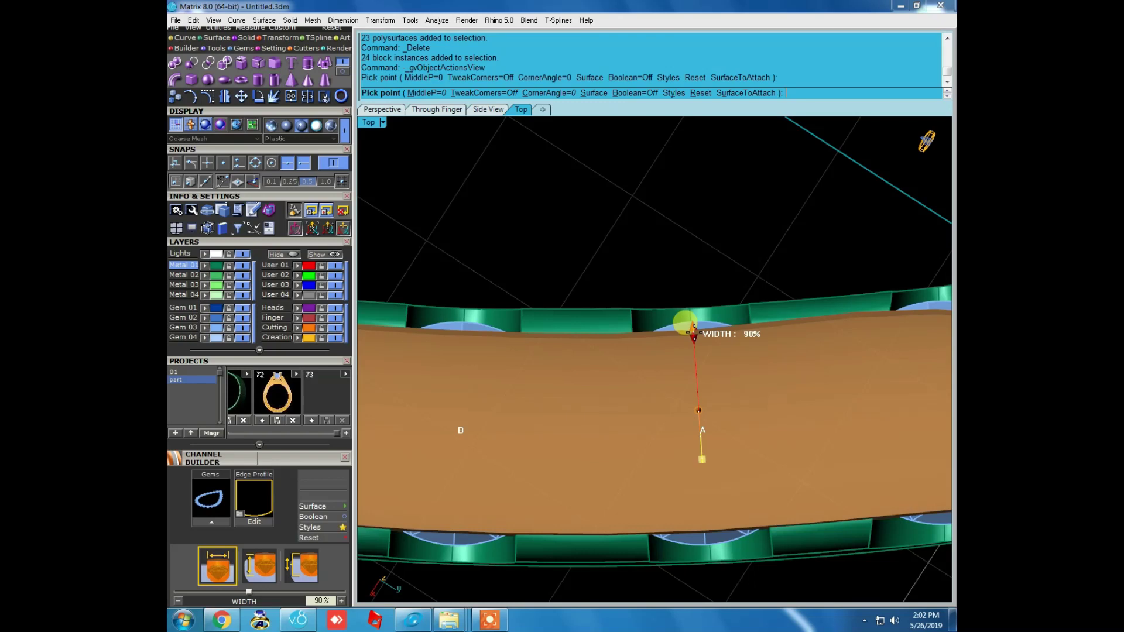
Narrow the channel width to 60% and switch to a ghosted display.
left_click_drag(693, 331, 695, 351)
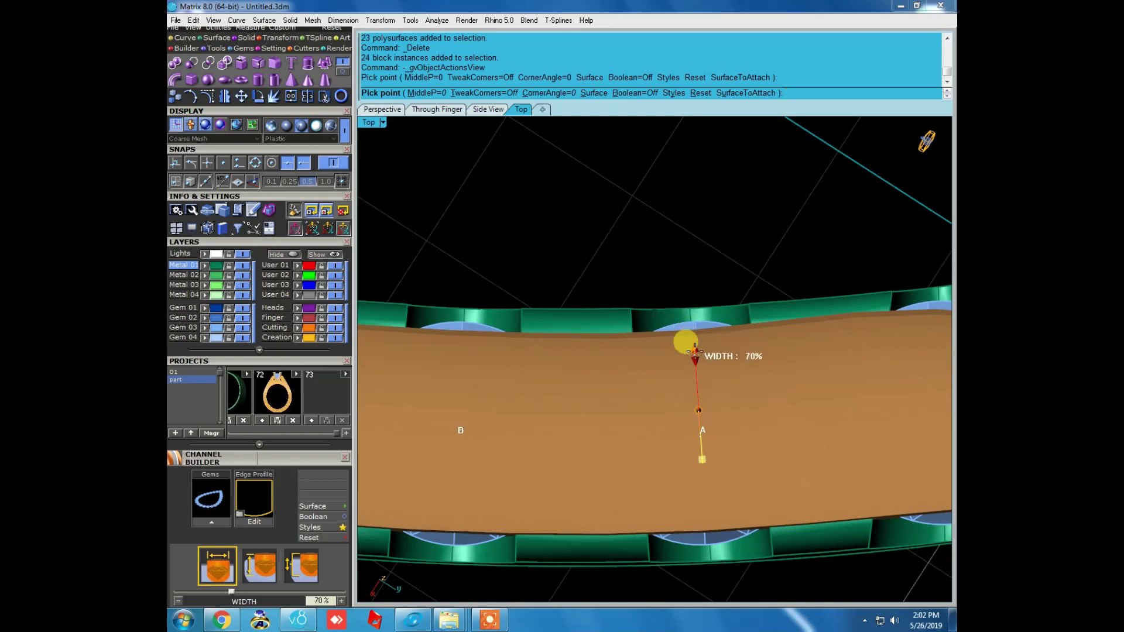
left_click(695, 363)
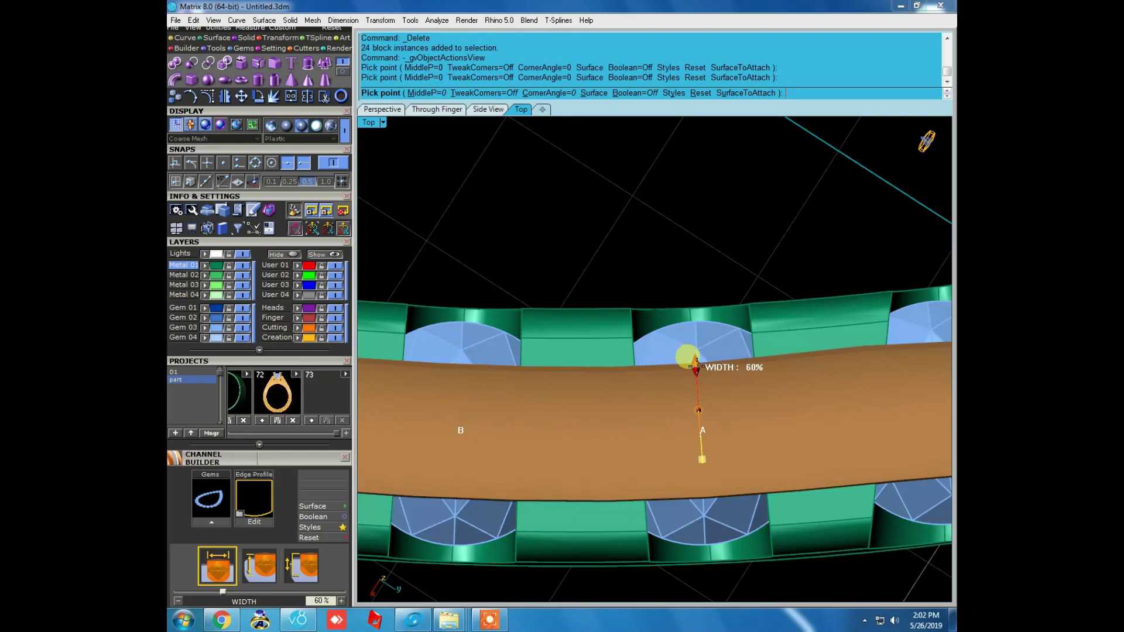
left_click_drag(694, 366, 696, 372)
left_click(695, 363)
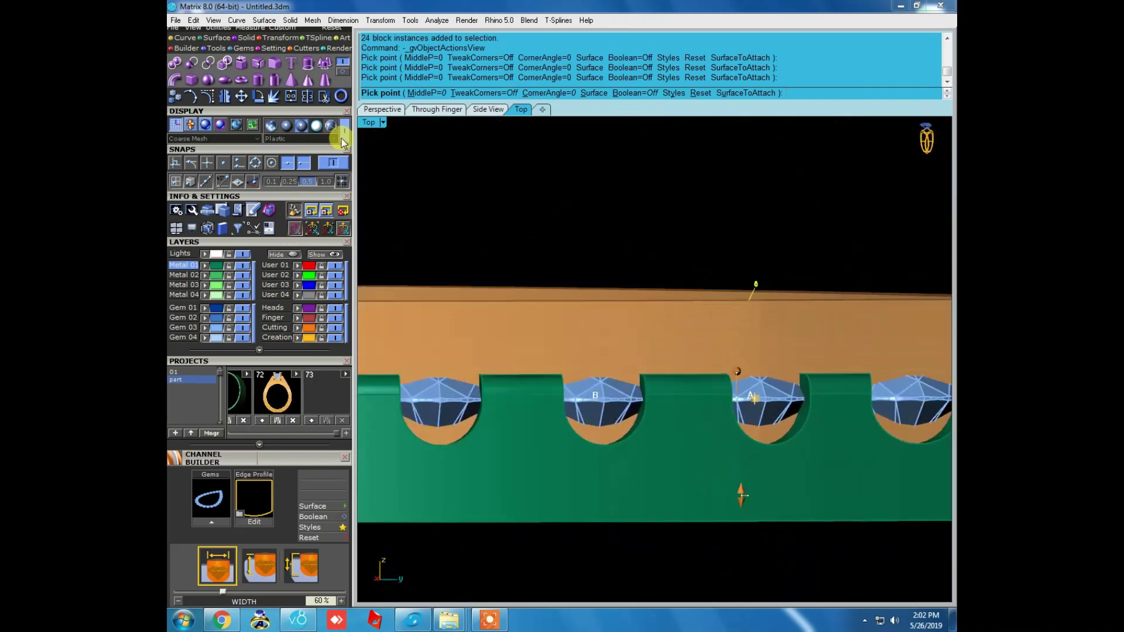
left_click(342, 130)
mouse_move(761, 378)
right_mouse_down()
mouse_move(612, 384)
mouse_move(614, 421)
mouse_move(589, 427)
mouse_move(602, 431)
mouse_move(572, 394)
right_mouse_up()
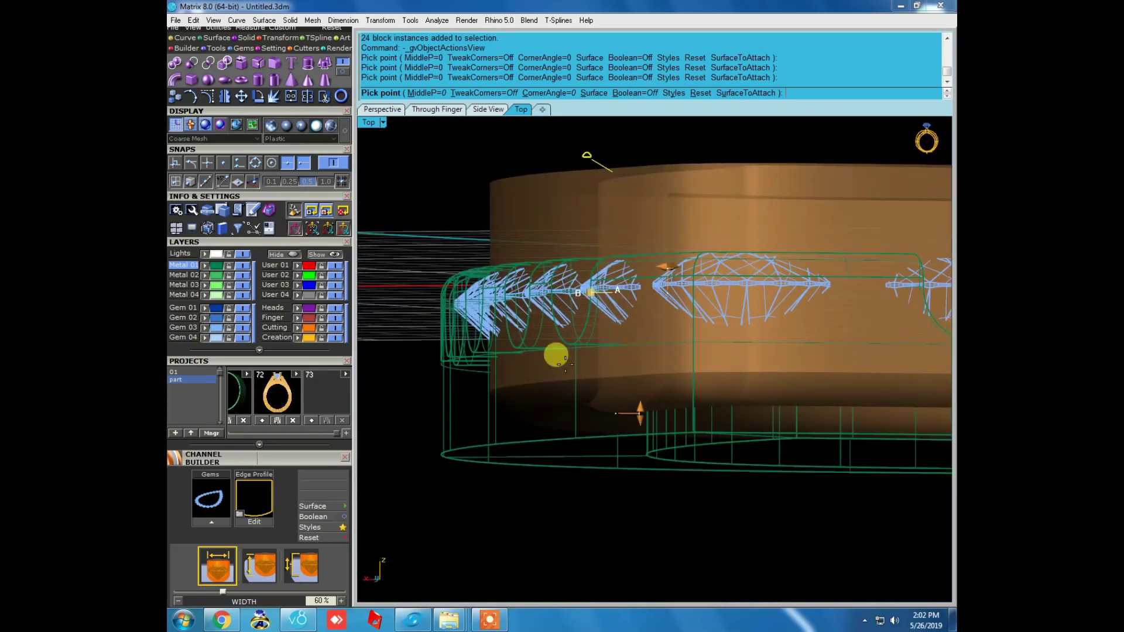
Give the channel a new edge profile and lower its height to 48%.
left_click(257, 494)
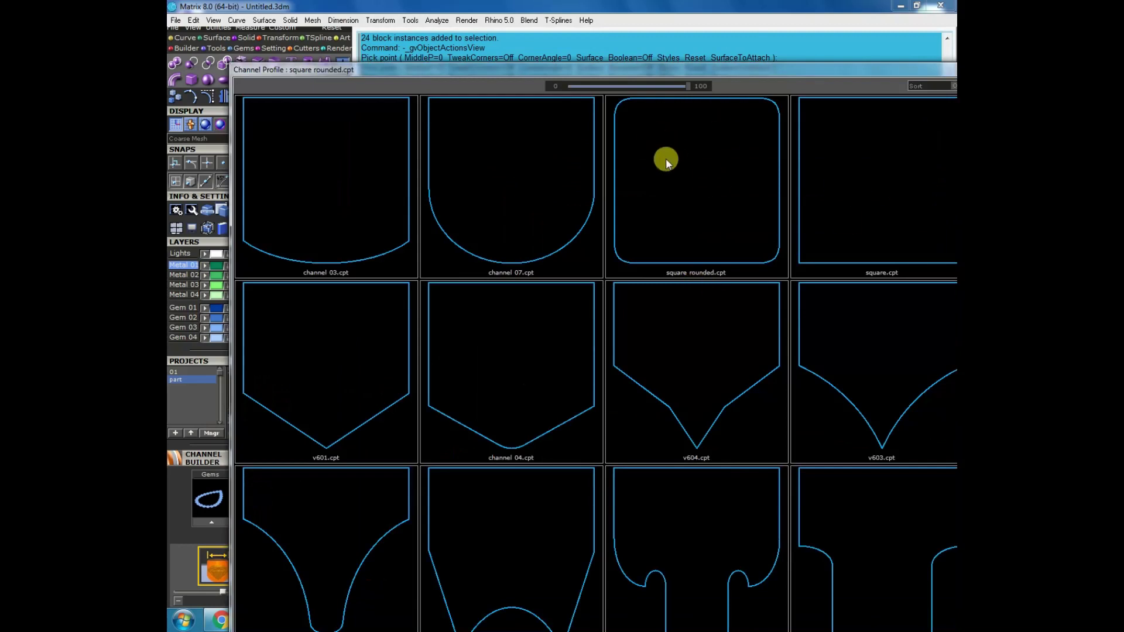
double_click(699, 174)
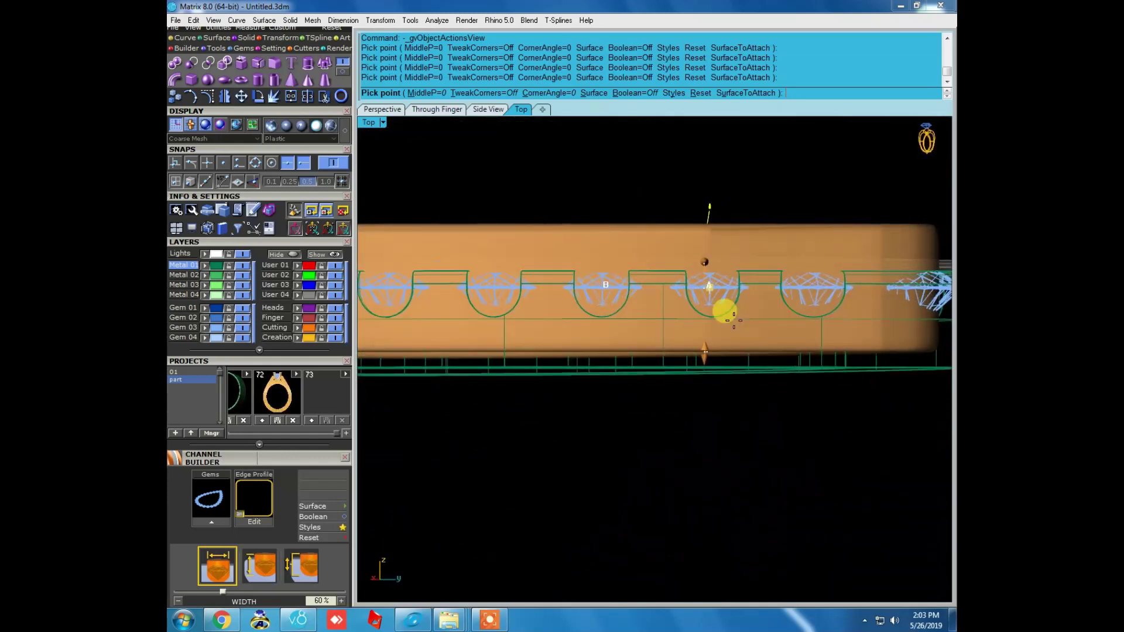
scroll(705, 349, "up", 3)
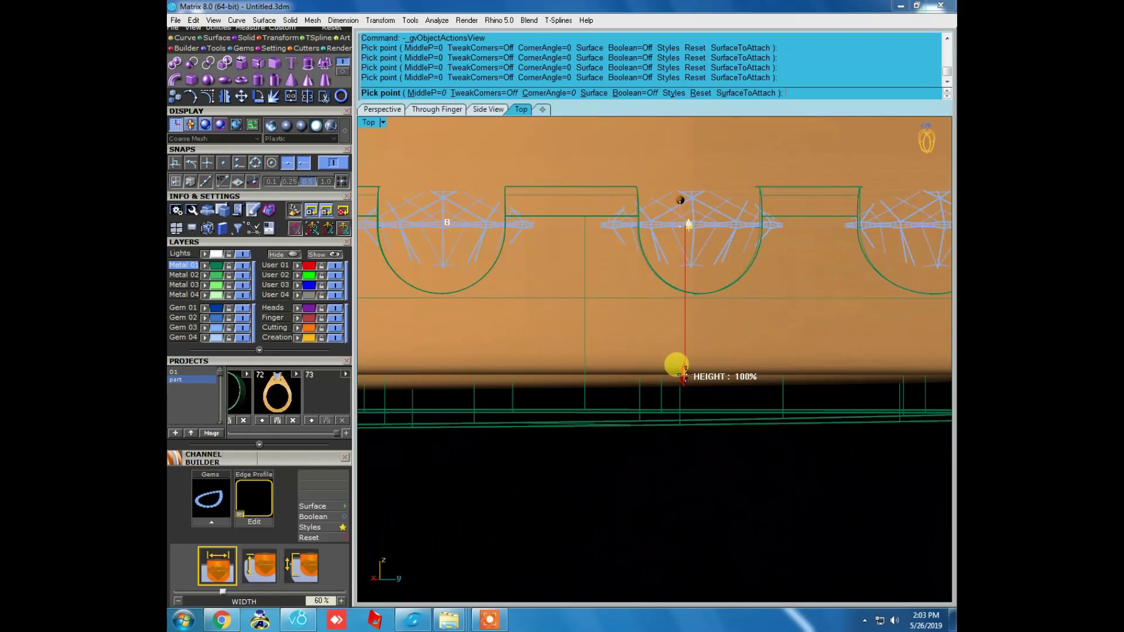
left_click(681, 372)
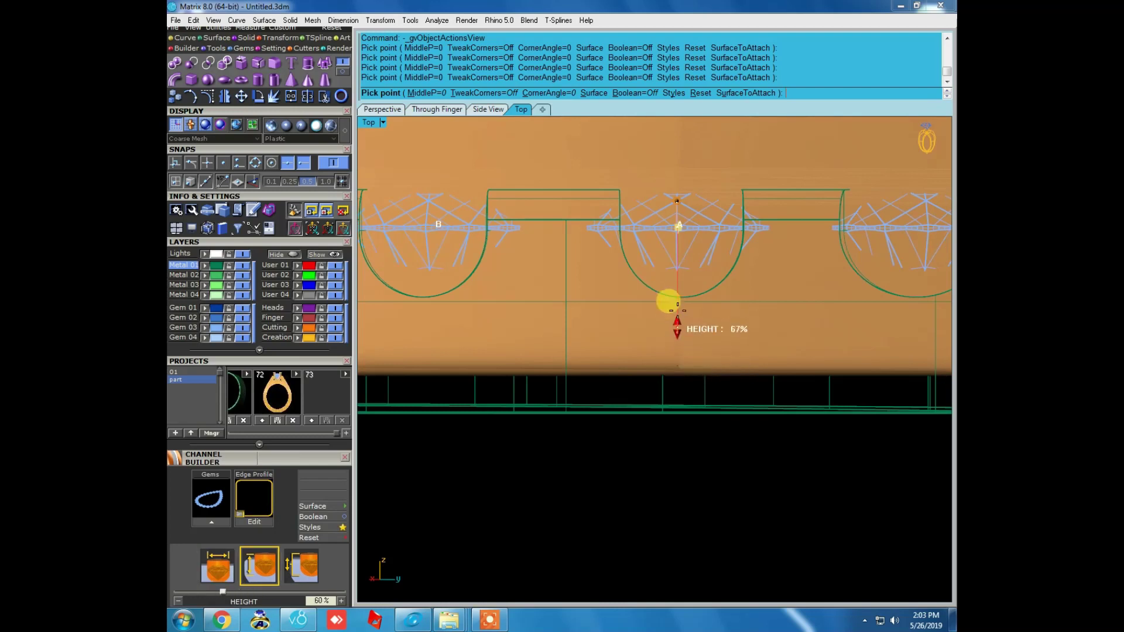
left_click(677, 298)
right_click_drag(679, 296, 759, 308)
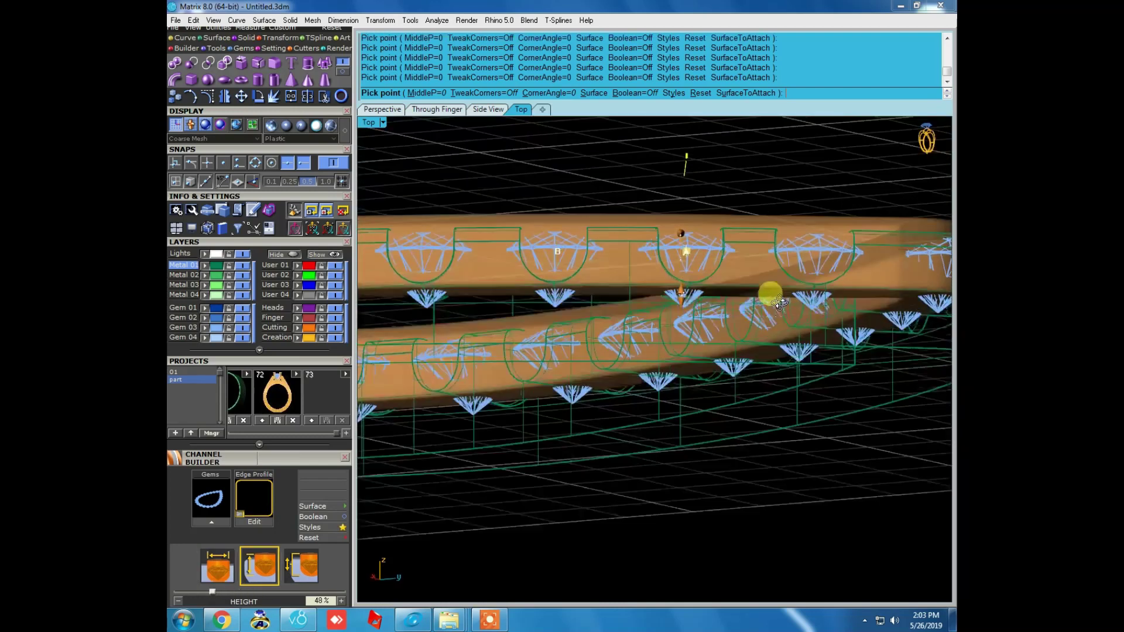
scroll(686, 299, "down", 3)
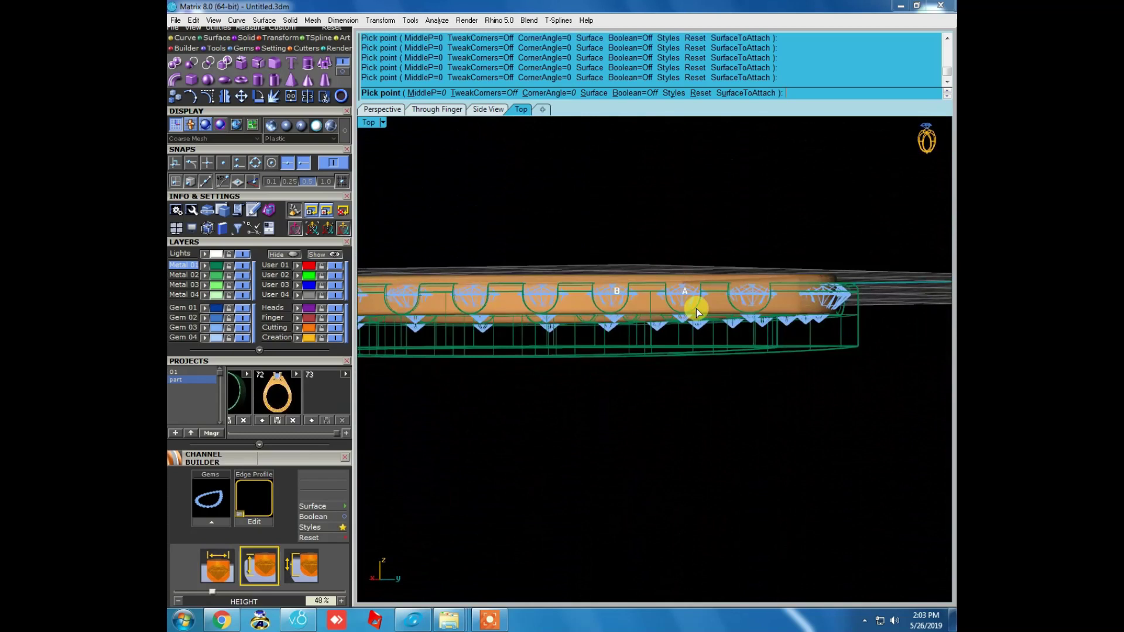
Finish the channel solid and select the green band for Boolean Difference.
left_click(301, 126)
mouse_move(521, 233)
right_mouse_down()
mouse_move(834, 421)
mouse_move(843, 441)
mouse_move(827, 400)
mouse_move(732, 328)
right_mouse_up()
scroll(845, 358, "down", 3)
scroll(845, 360, "up", 4)
left_click(804, 365)
left_click(342, 181)
Subtract the orange channel cutter from the green band.
left_click(191, 63)
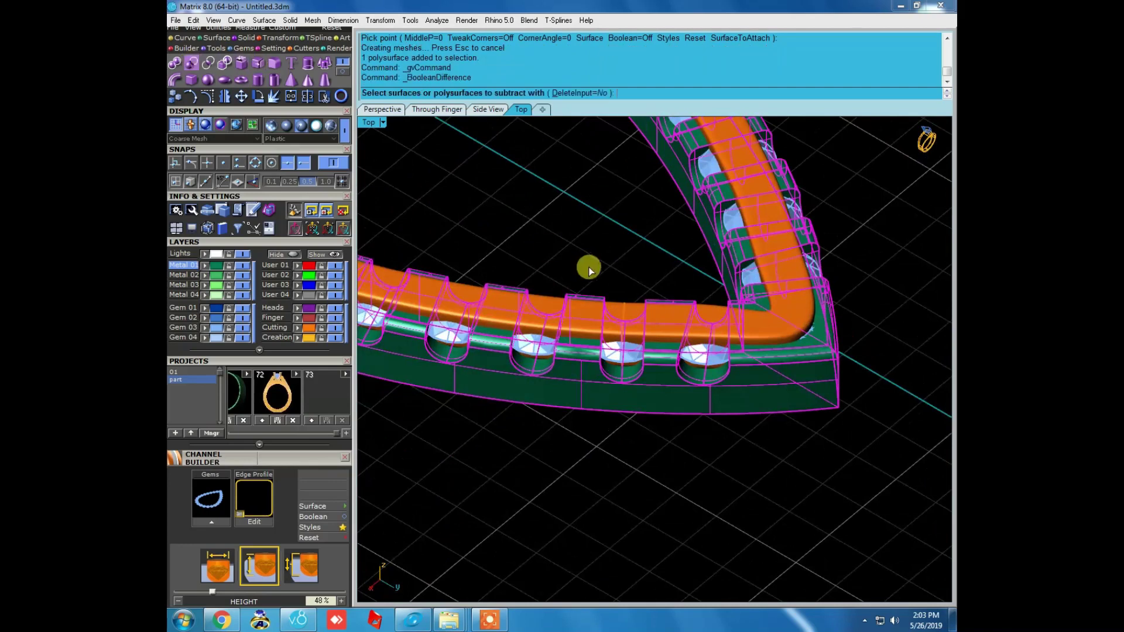
left_click(591, 293)
right_click(591, 295)
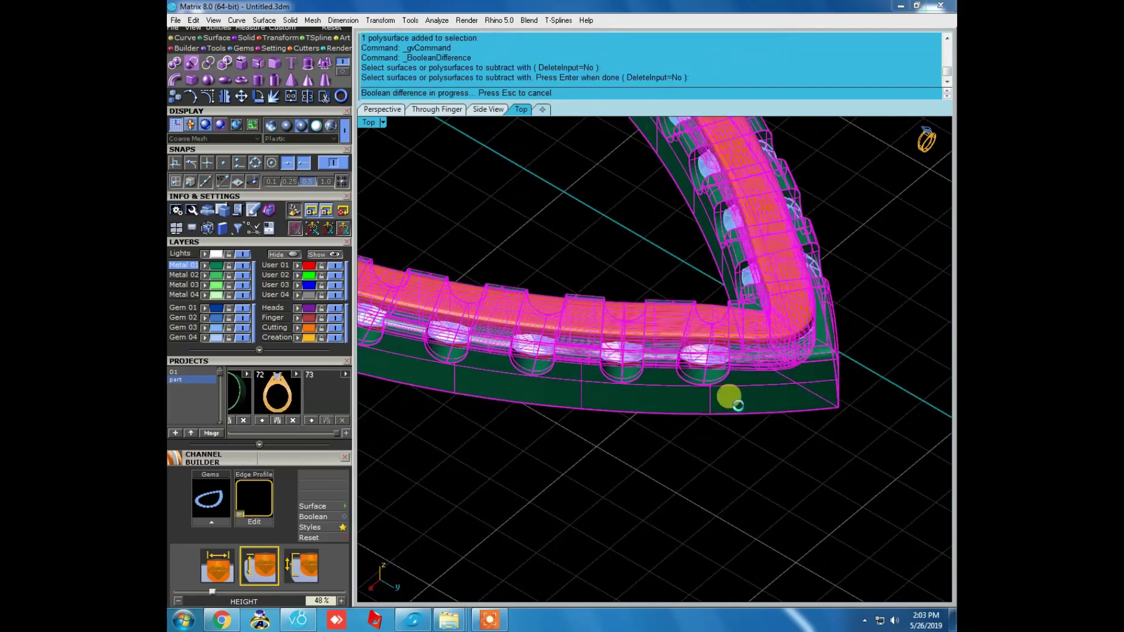
scroll(685, 366, "down", 5)
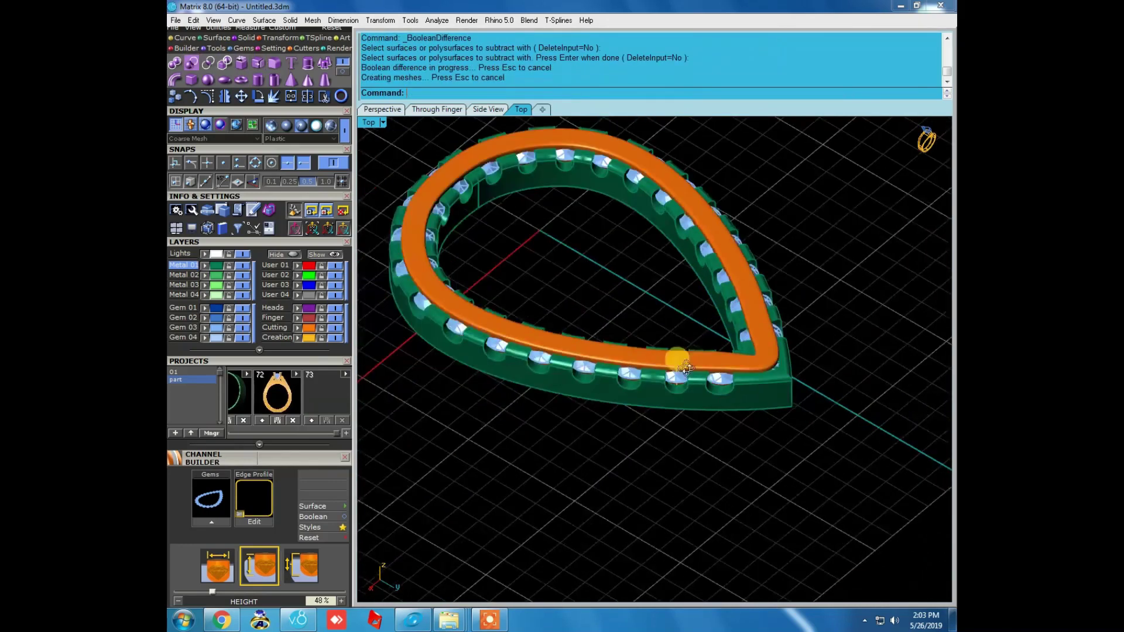
scroll(686, 367, "up", 5)
Delete the leftover orange channel cutter.
left_click(662, 379)
key("Delete")
scroll(735, 443, "up", 2)
scroll(735, 443, "down", 2)
scroll(761, 378, "down", 2)
scroll(647, 436, "down", 2)
scroll(638, 437, "down", 1)
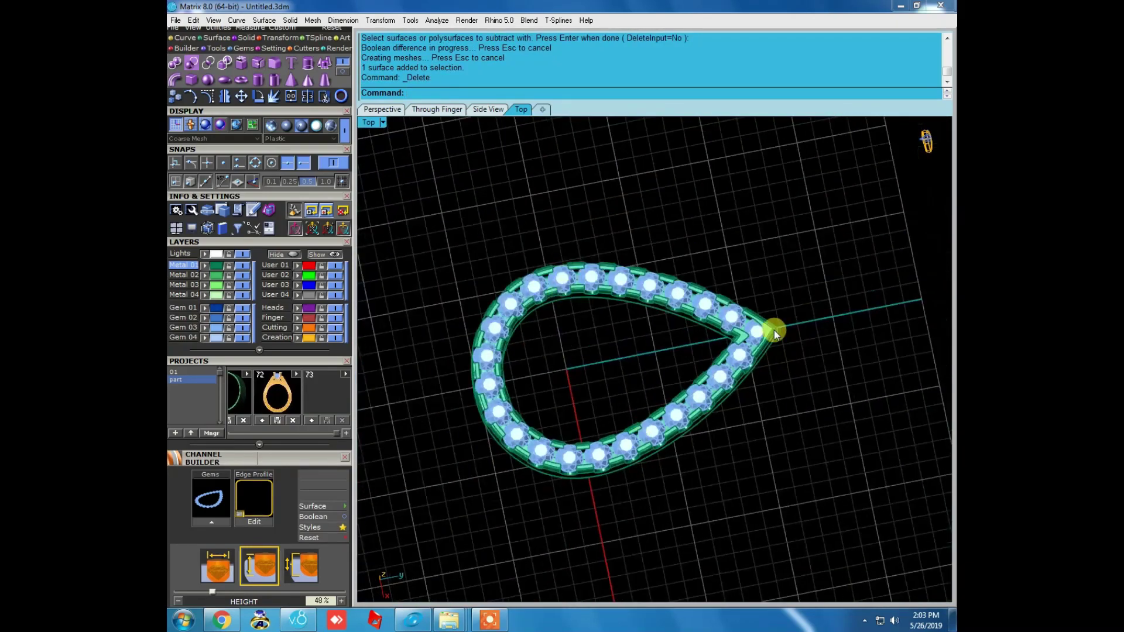
scroll(775, 333, "up", 5)
Inspect the carved band and start re-showing the hidden triangular tip piece.
right_click_drag(749, 383, 678, 172)
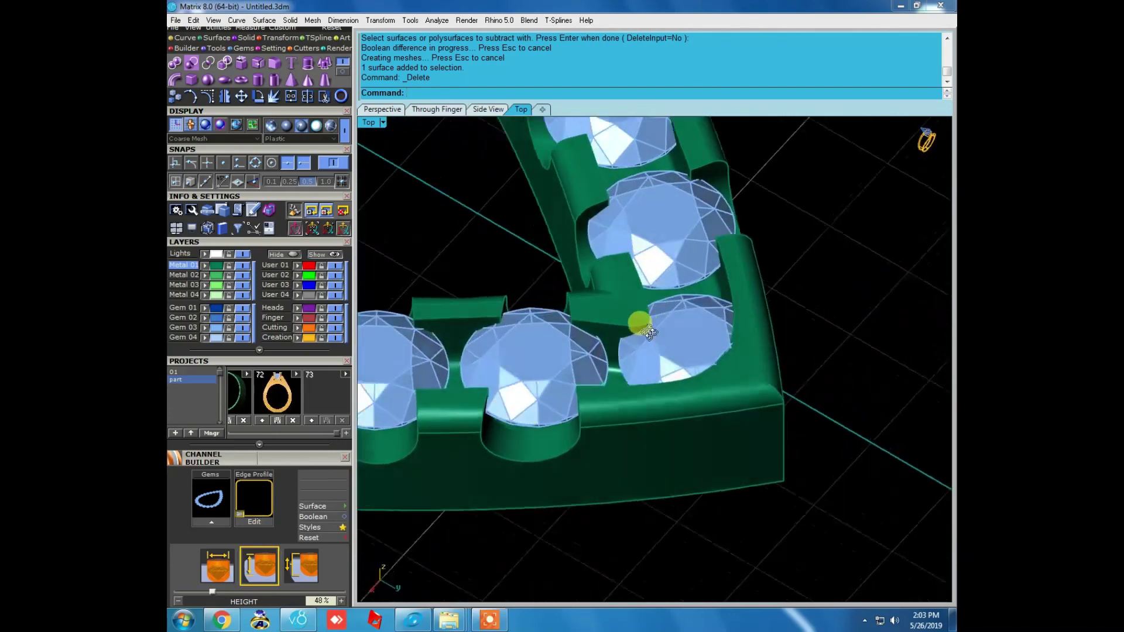
right_click_drag(678, 173, 692, 373)
scroll(693, 362, "down", 2)
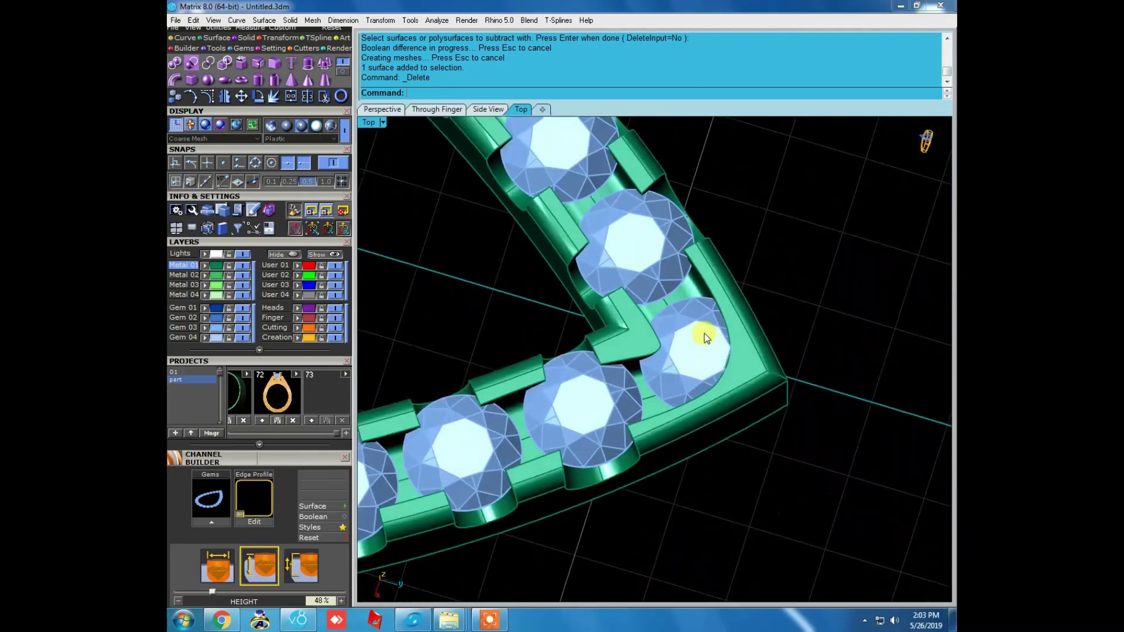
key("ctrl+shift+h")
left_click(714, 346)
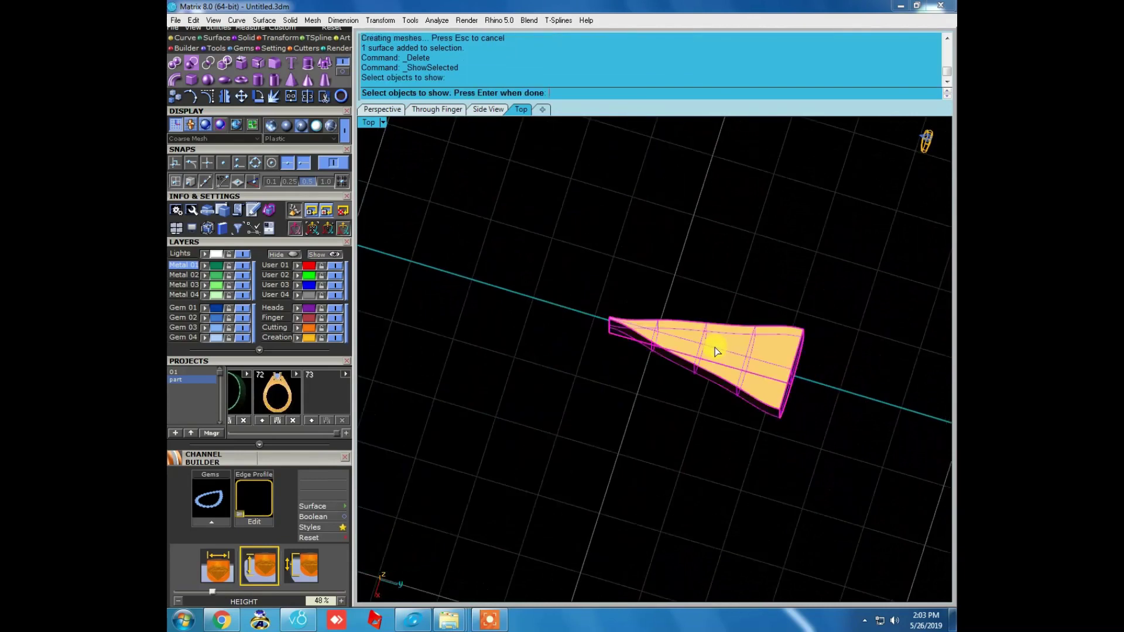
Re-show the triangular tip piece and switch to the Top view.
key("Return")
mouse_move(714, 345)
right_mouse_down()
mouse_move(741, 374)
mouse_move(698, 333)
right_mouse_up()
type("top")
key("Return")
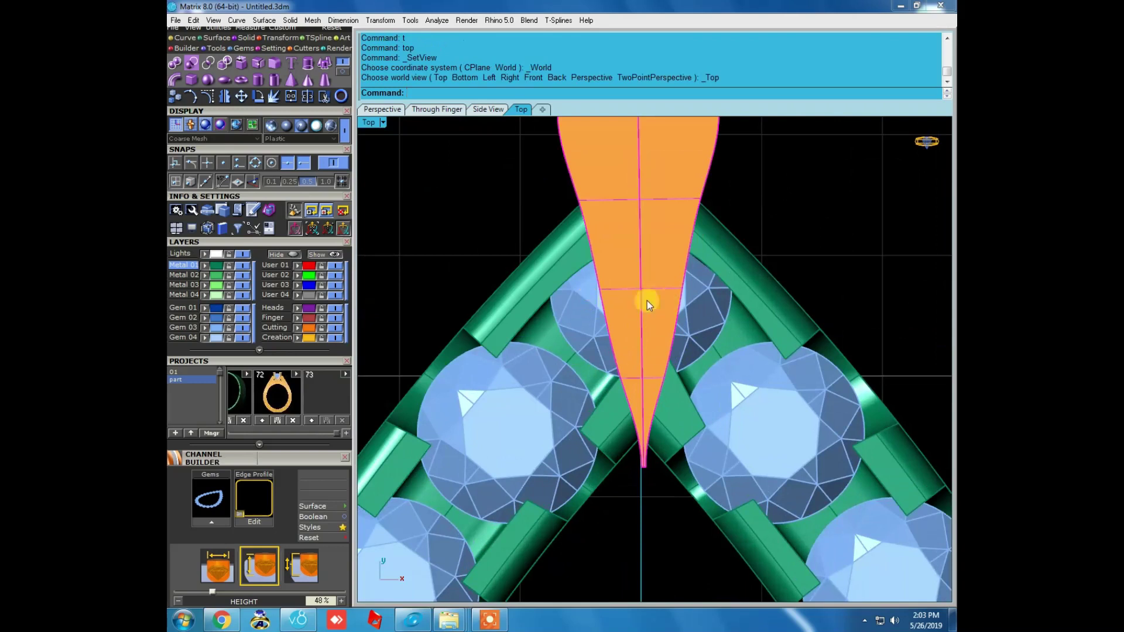
scroll(395, 164, "down", 2)
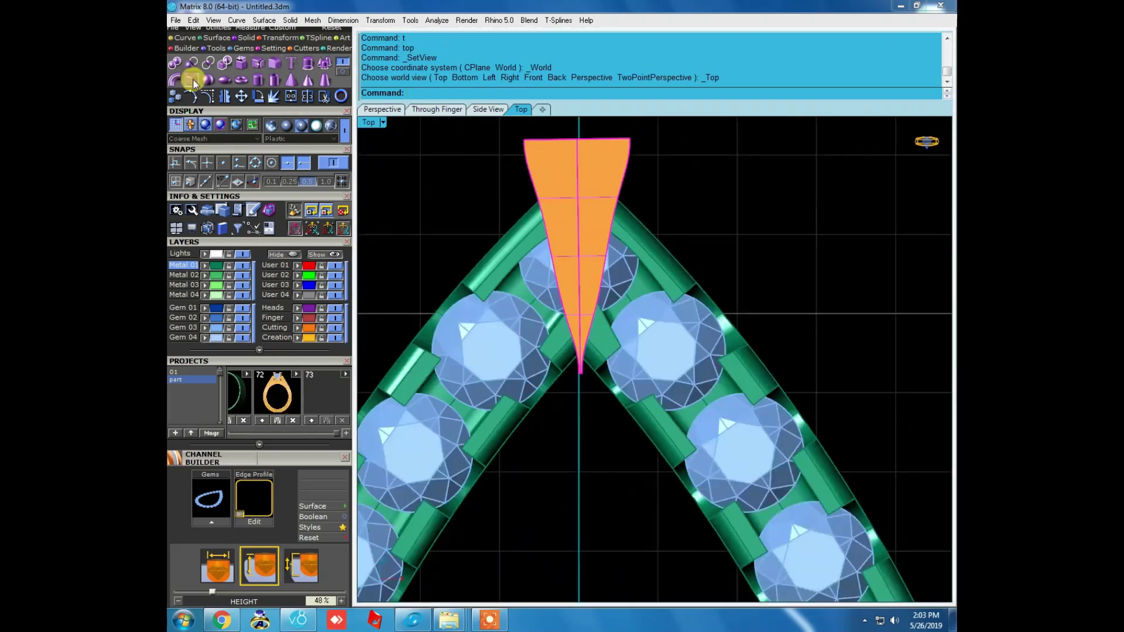
With snaps off, draw a box over the pointed tip and move it down onto the band.
left_click(191, 80)
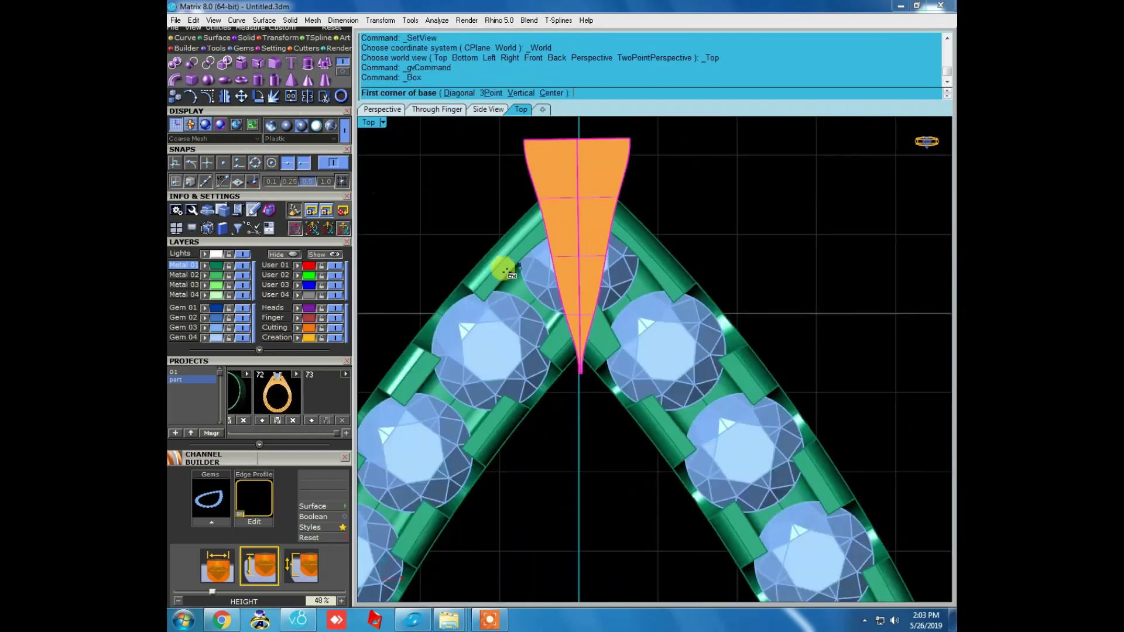
left_click(333, 163)
left_click(489, 256)
key("Escape")
key("Return")
left_click(467, 255)
left_click(672, 401)
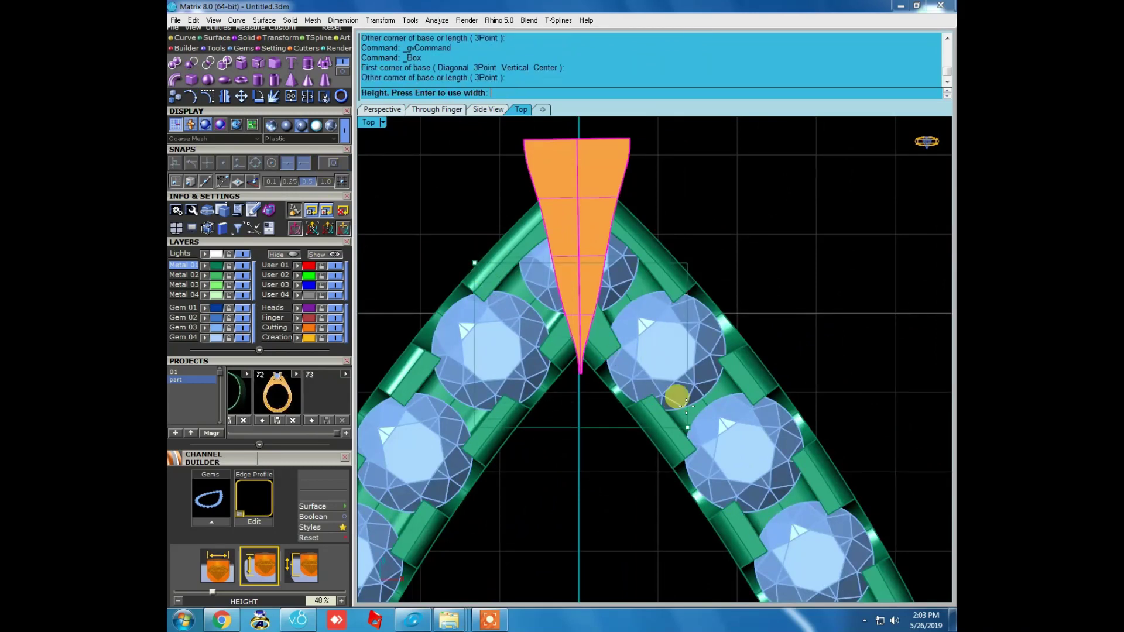
key("ctrl+F3")
left_click(740, 230)
left_click_drag(655, 290, 683, 297)
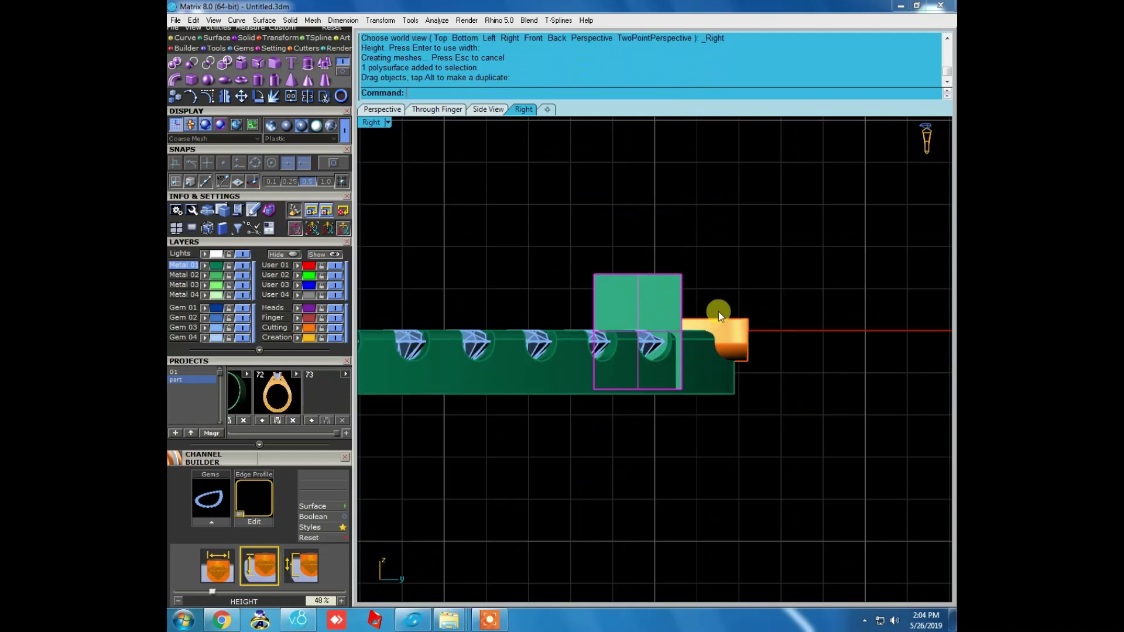
Subtract the box from the band to trim the overlapping ends at the tip.
left_click(189, 65)
left_click(648, 291)
key("Return")
mouse_move(606, 262)
right_mouse_down()
mouse_move(636, 366)
mouse_move(673, 351)
right_mouse_up()
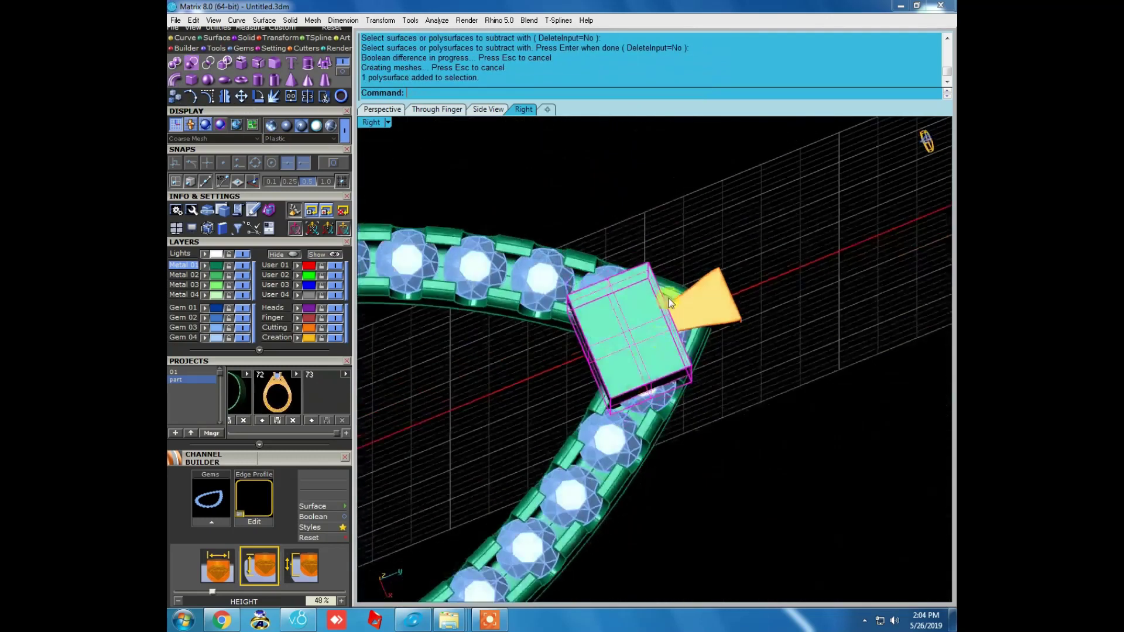
Return to the Top view and hide the orange cutter pieces.
type("top")
key("Return")
scroll(693, 339, "up", 4)
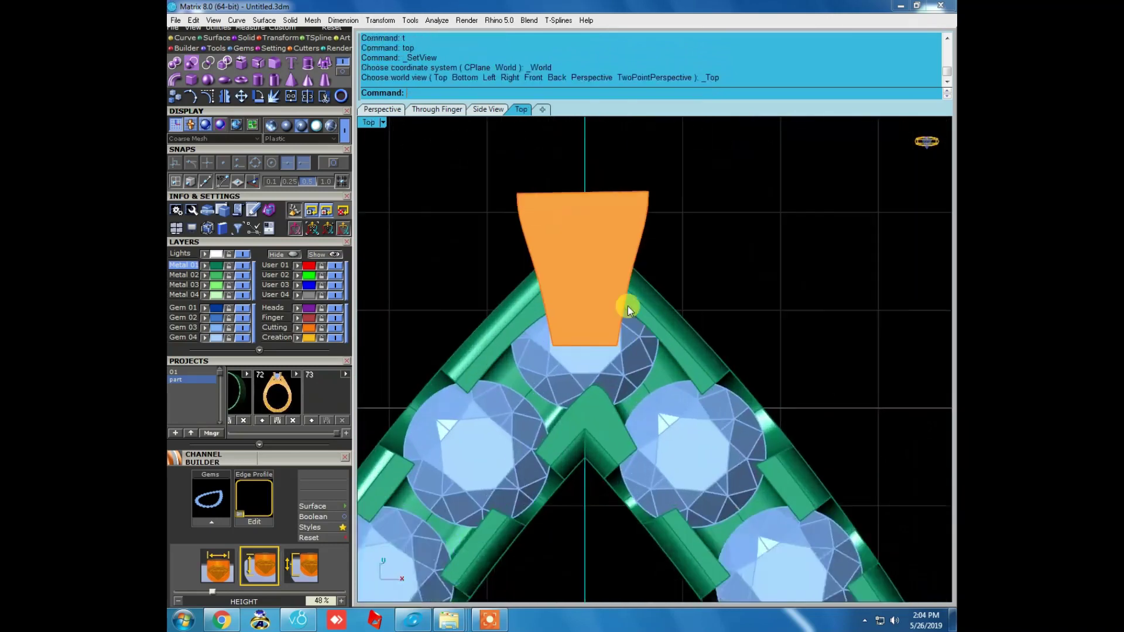
left_click(622, 295)
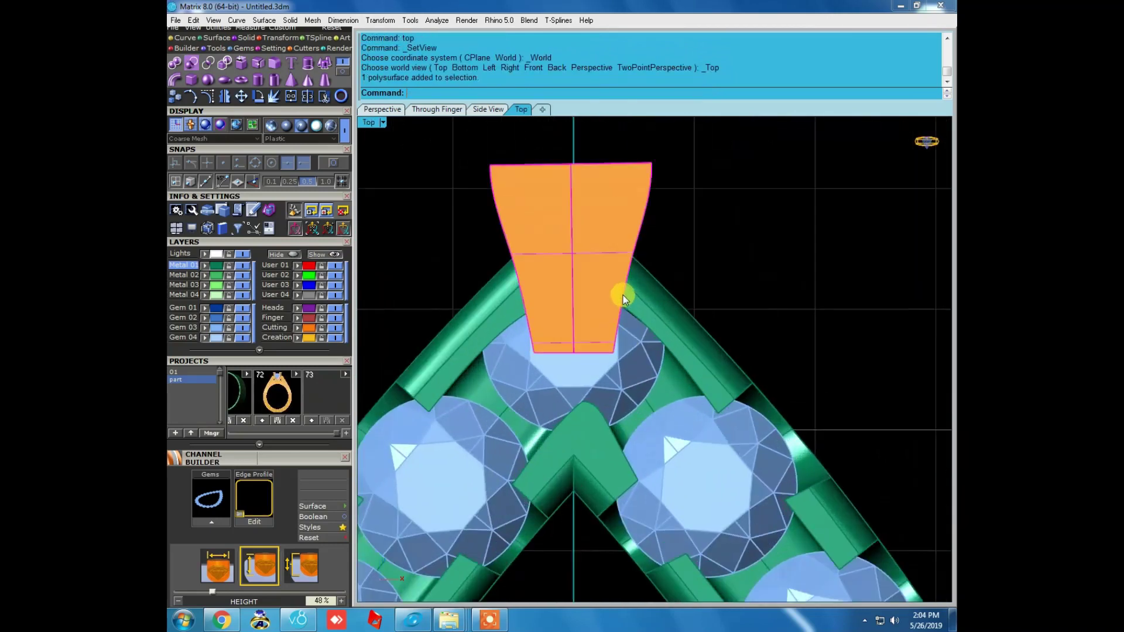
left_click(633, 250)
key("ctrl+h")
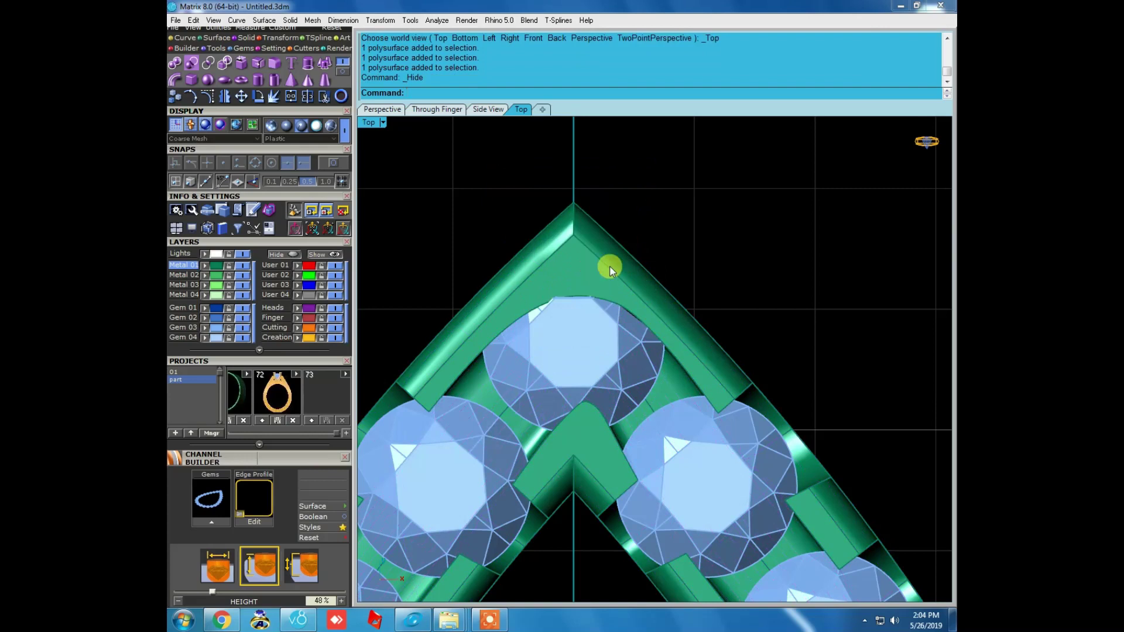
Restore the orange cutter and rotate it about 45° over the apex gem.
key("ctrl+z")
mouse_move(636, 292)
left_mouse_down()
mouse_move(644, 283)
mouse_move(637, 289)
left_mouse_up()
left_click(636, 275)
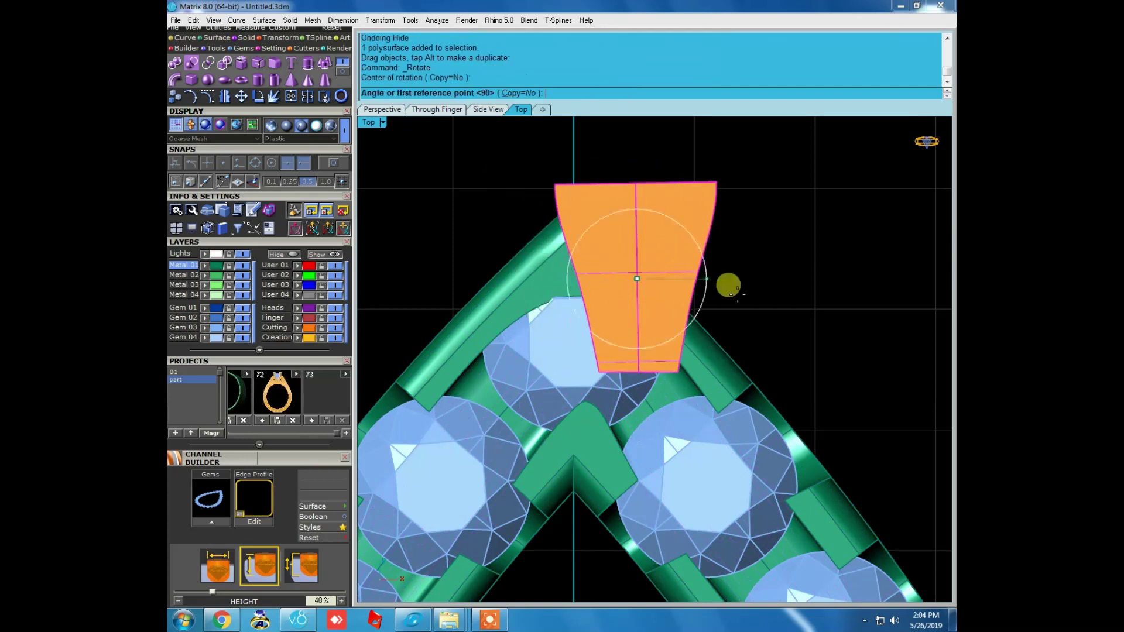
left_click(727, 283)
left_click(729, 405)
scroll(654, 248, "up", 2)
left_click_drag(654, 248, 664, 264)
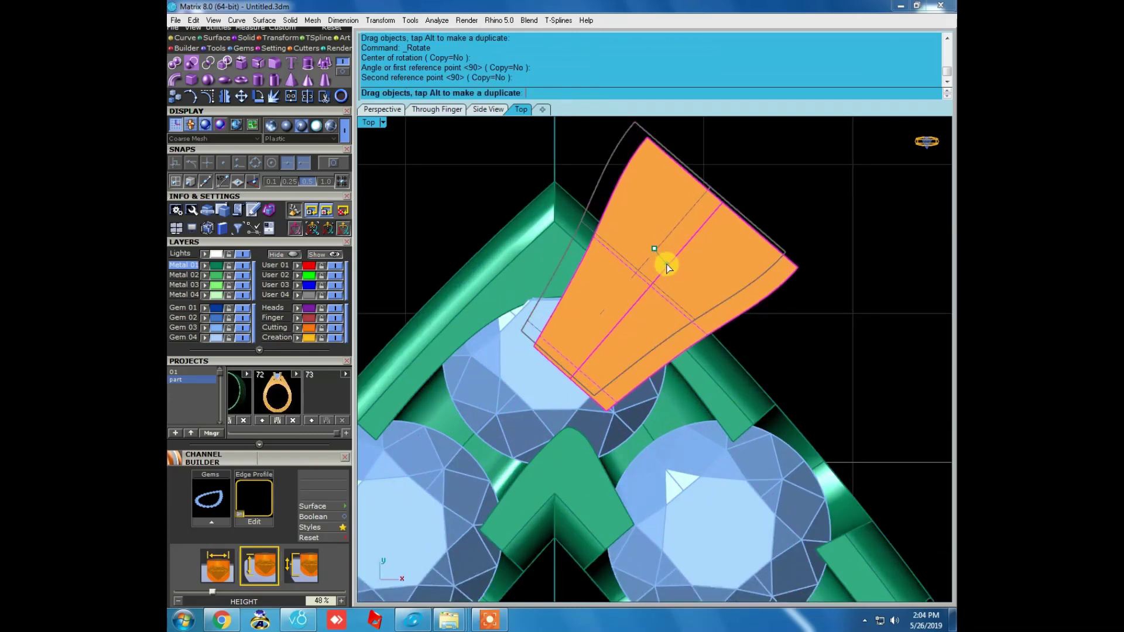
left_click_drag(665, 265, 663, 260)
scroll(662, 260, "down", 3)
scroll(606, 243, "up", 2)
Rotate the cutter again and mirror it across the tip.
key("Return")
left_click(685, 280)
left_click(819, 334)
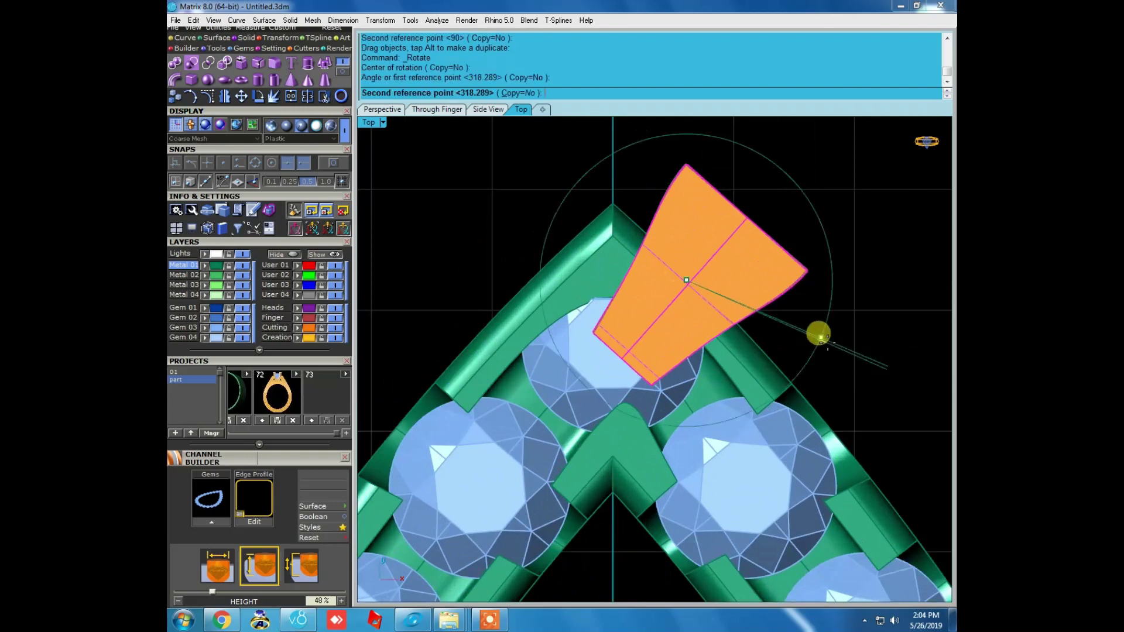
left_click(240, 96)
left_click(606, 147)
mouse_move(606, 147)
right_mouse_down()
mouse_move(683, 339)
mouse_move(539, 218)
right_mouse_up()
mouse_move(749, 390)
right_mouse_down()
mouse_move(598, 231)
mouse_move(600, 297)
mouse_move(571, 307)
mouse_move(655, 359)
mouse_move(613, 296)
mouse_move(562, 343)
mouse_move(659, 369)
right_mouse_up()
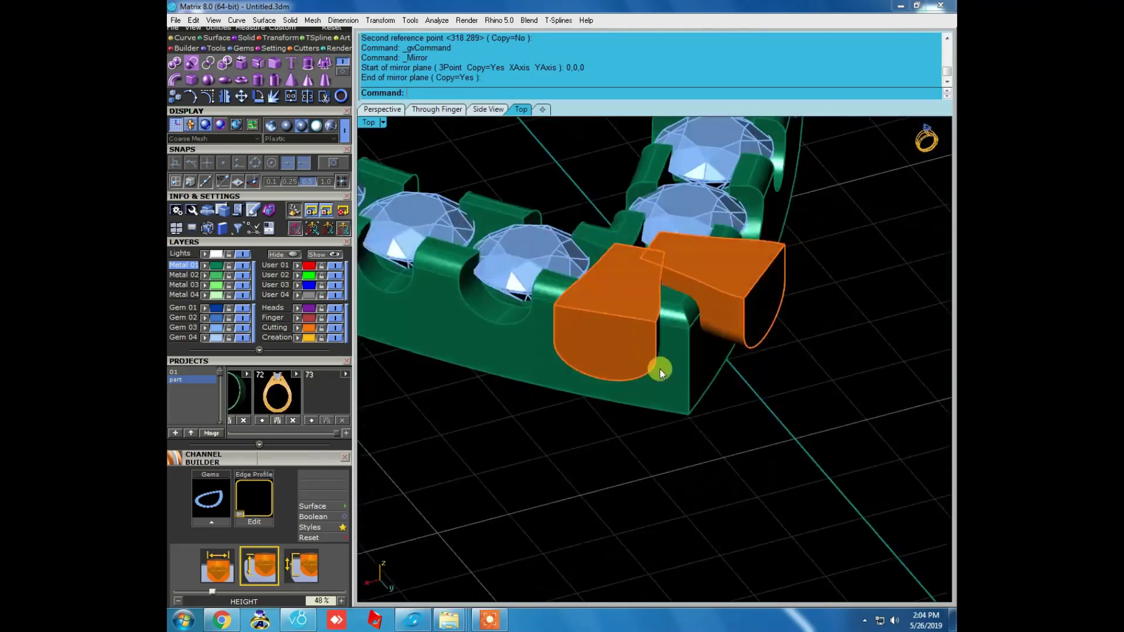
Boolean-subtract both orange cutters from the green band.
left_click(685, 368)
left_click(196, 65)
left_click(627, 335)
left_click(771, 299)
right_click(651, 302)
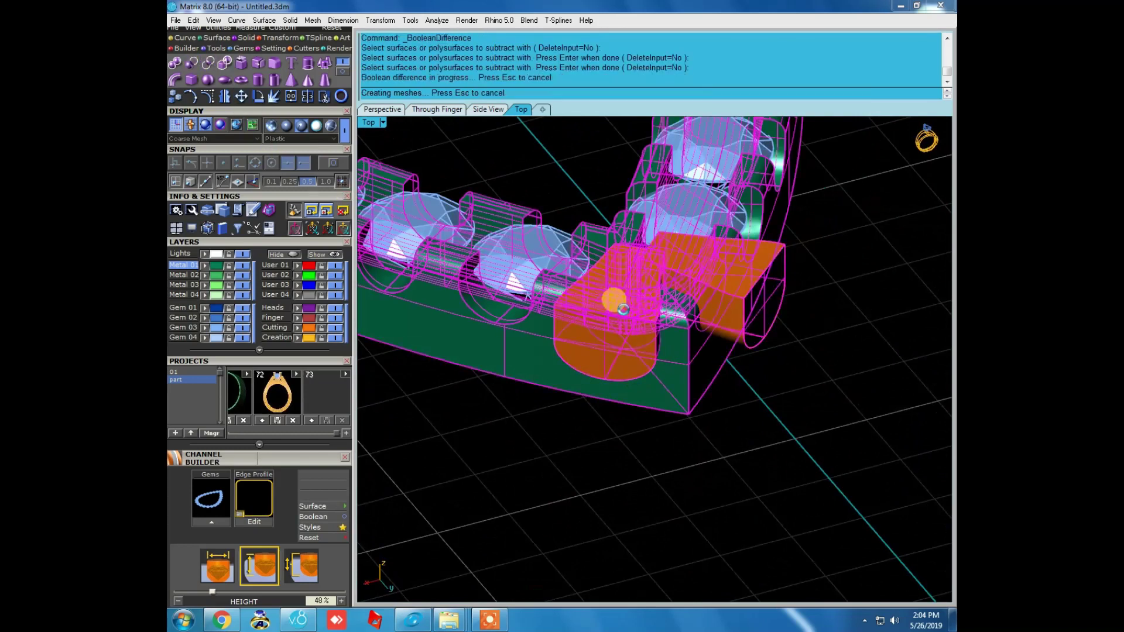
Return to the plan view and delete both orange cutters.
left_click(597, 362)
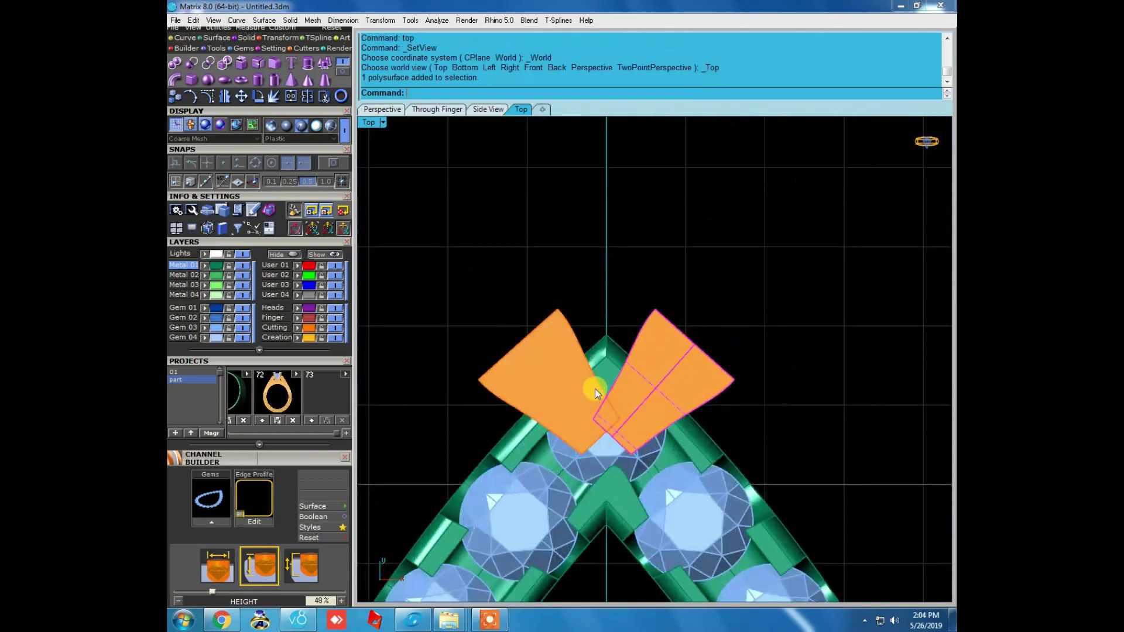
left_click(612, 329)
key("Delete")
scroll(617, 329, "up", 2)
scroll(610, 259, "down", 2)
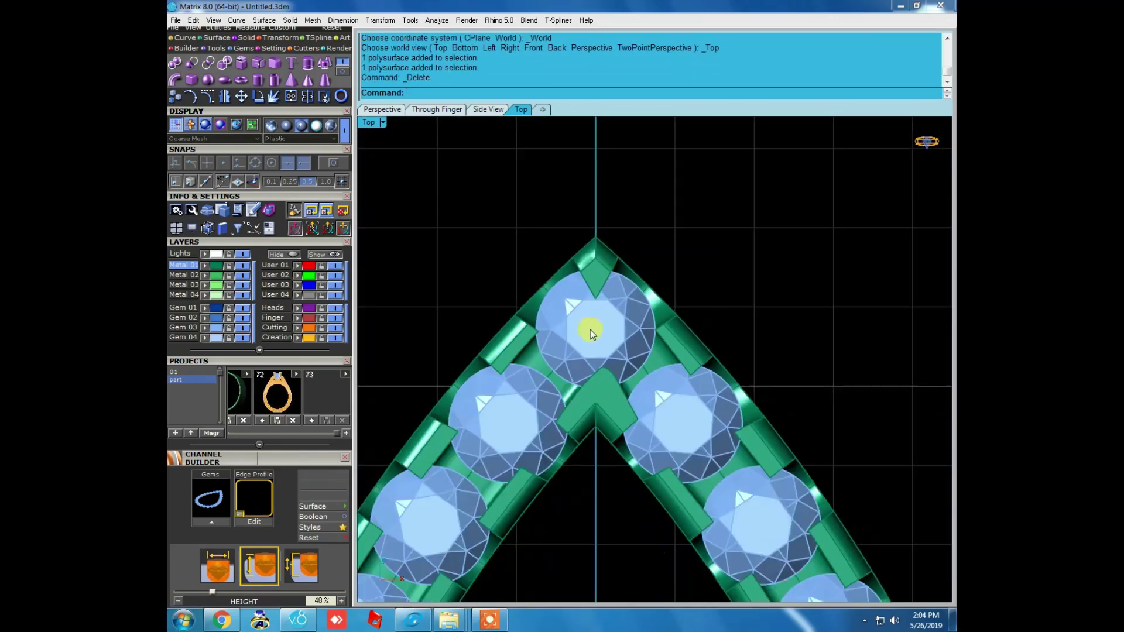
scroll(590, 329, "up", 4)
scroll(626, 342, "down", 2)
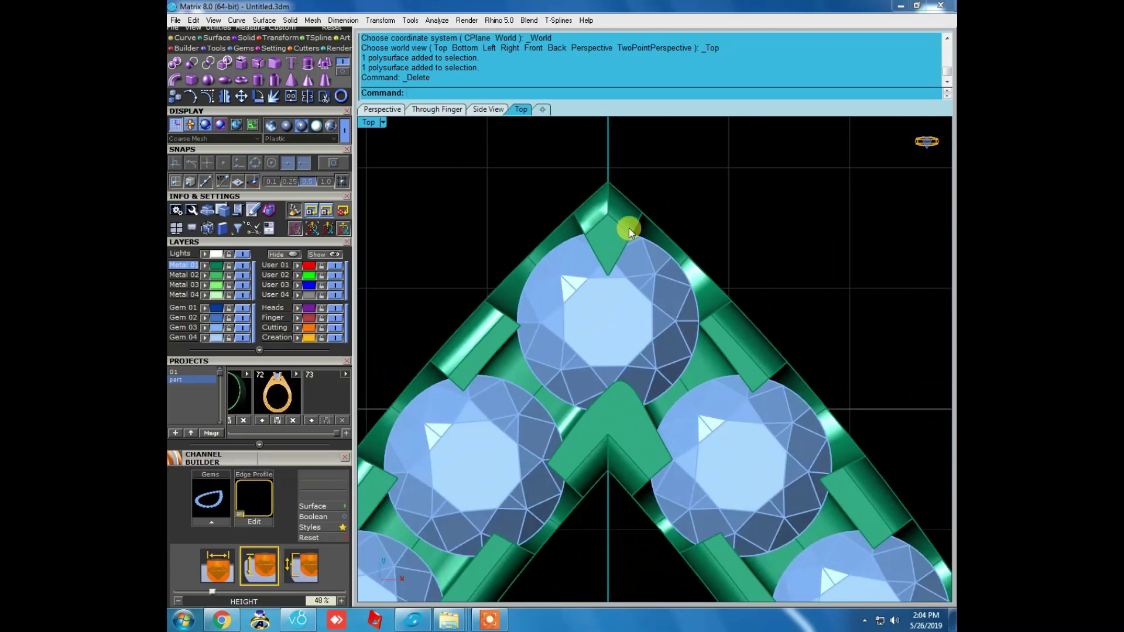
scroll(628, 227, "up", 2)
scroll(662, 210, "down", 2)
scroll(667, 216, "down", 1)
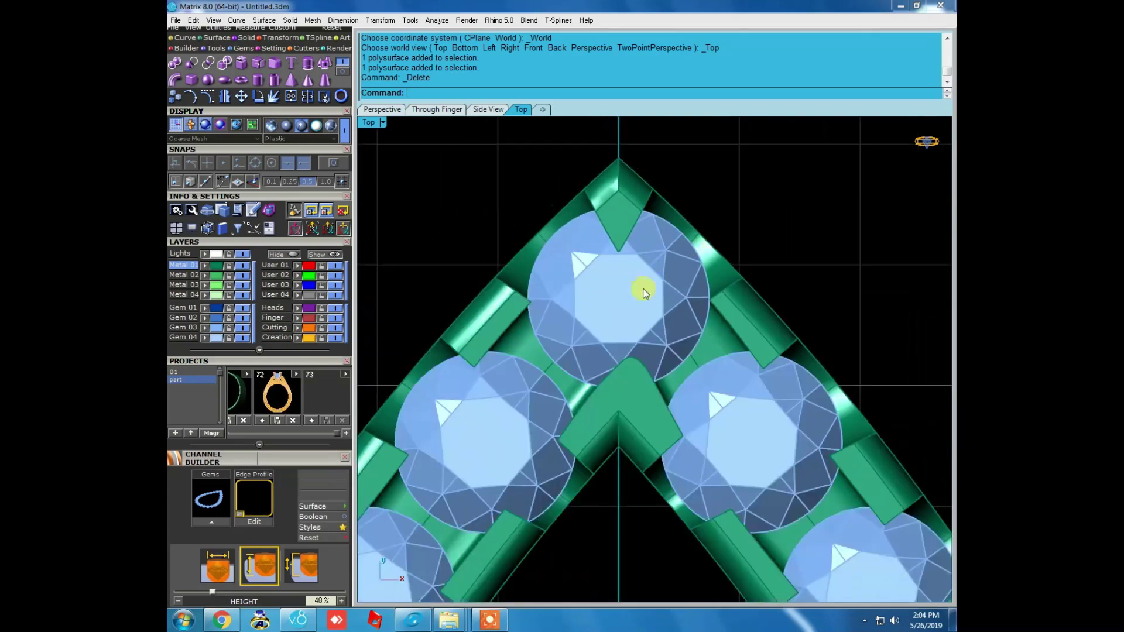
Undo back to the single rotated wedge cutter and select it.
key("ctrl+z")
key("ctrl+z")
left_click(707, 241)
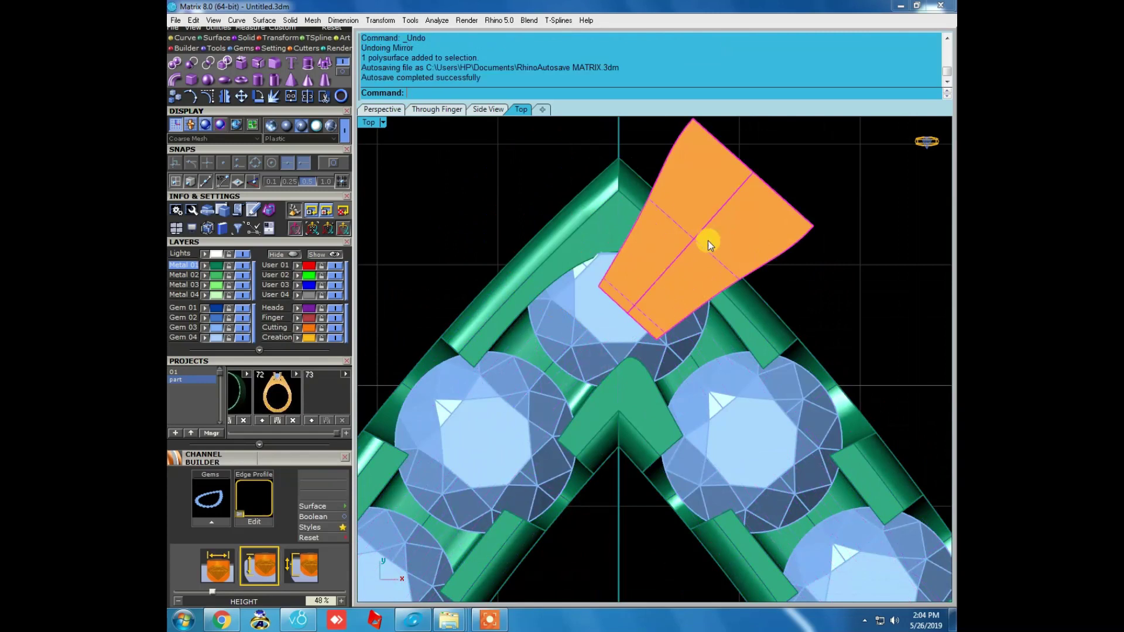
scroll(707, 240, "up", 3)
scroll(697, 295, "down", 2)
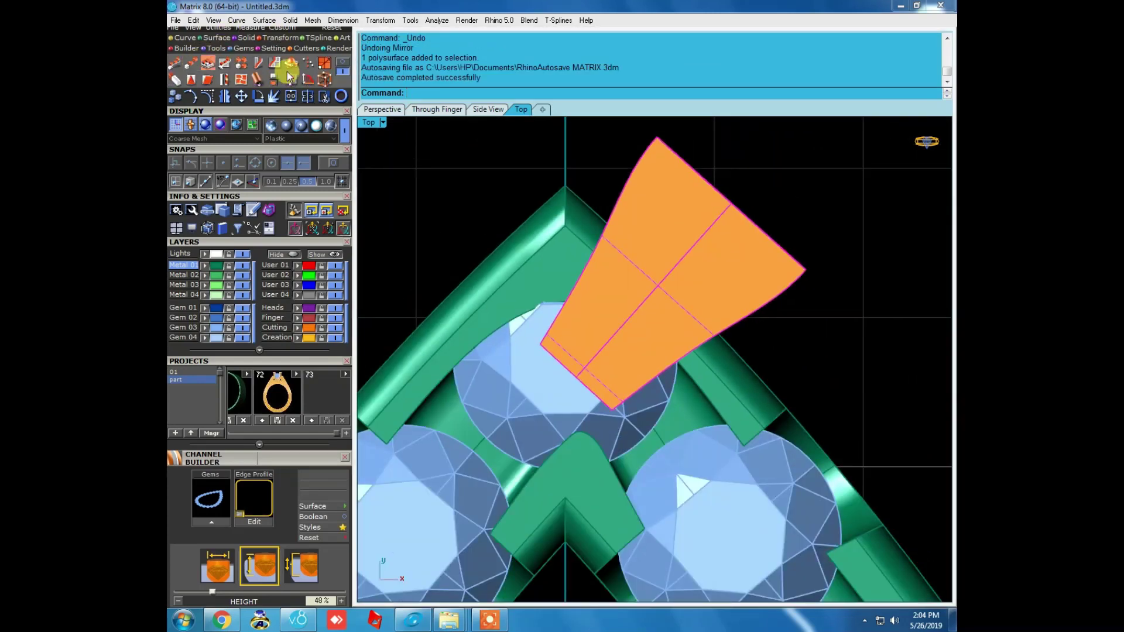
left_click(202, 63)
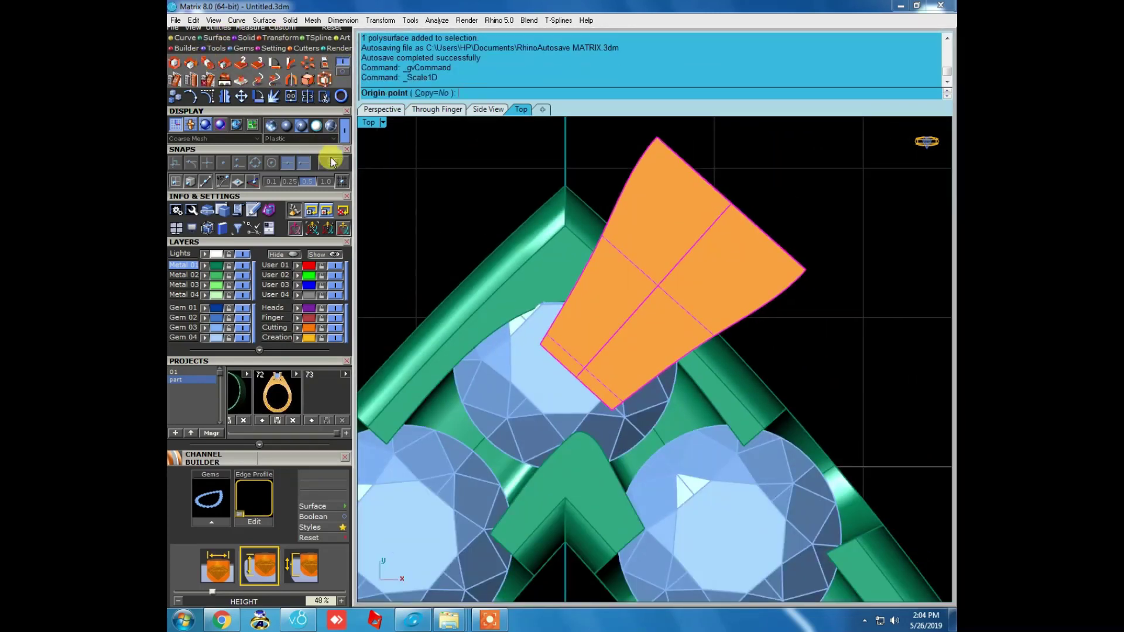
Scale1D the wedge cutter shorter along its length.
left_click(705, 344)
left_click(600, 240)
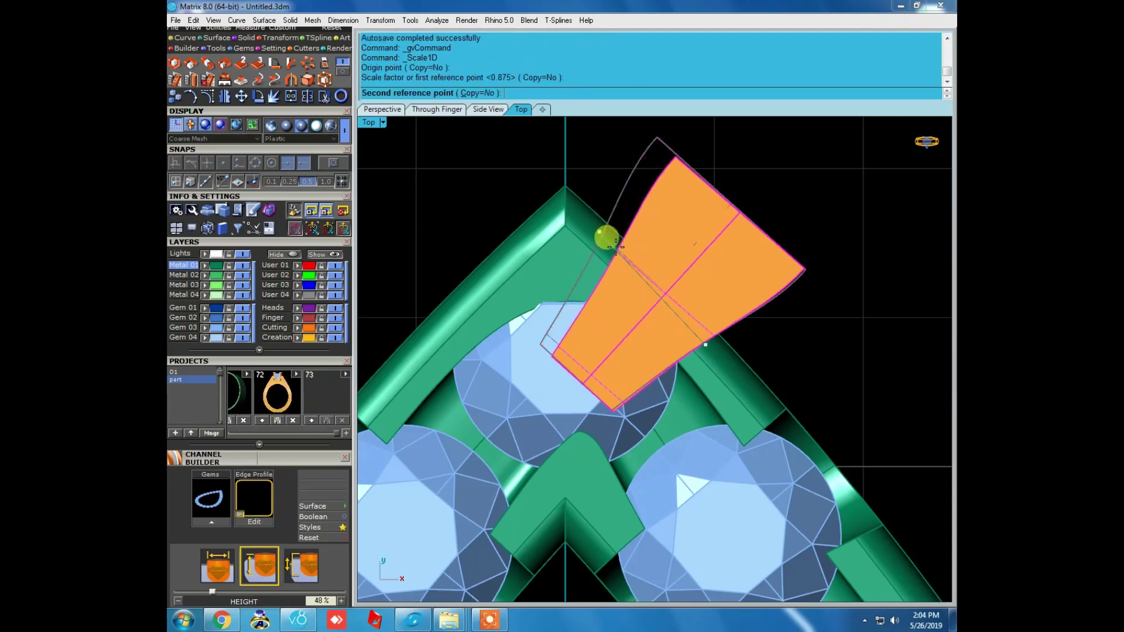
left_click(611, 241)
scroll(634, 267, "down", 2)
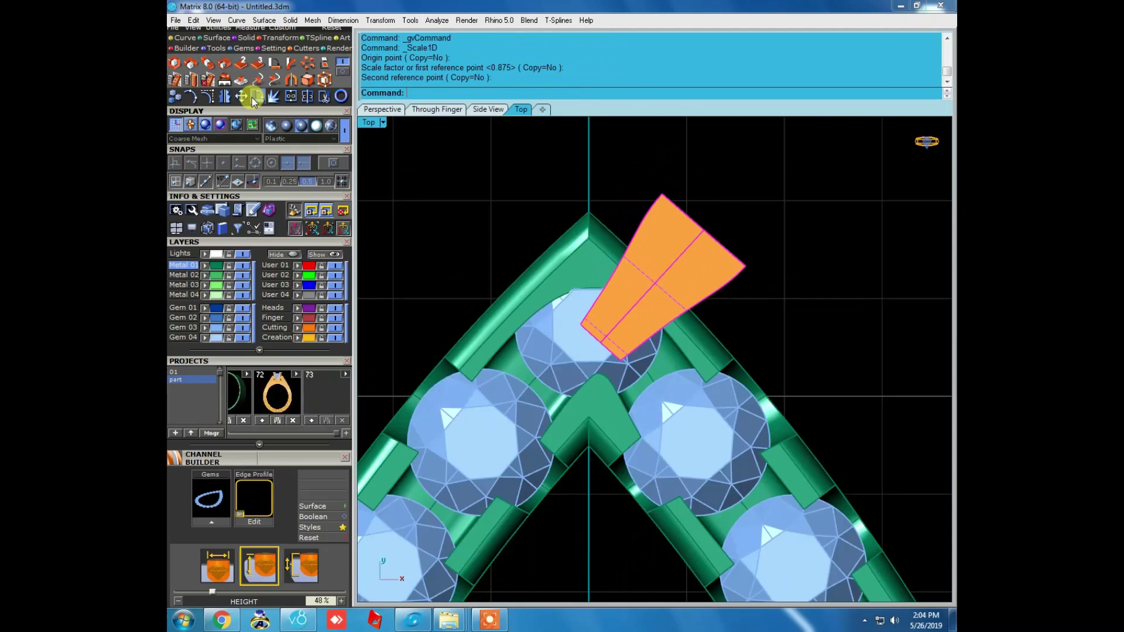
Mirror the cutter about 0,0,0 to the other side of the tip.
left_click(253, 99)
type("0,0,0")
key("Return")
left_click(602, 239)
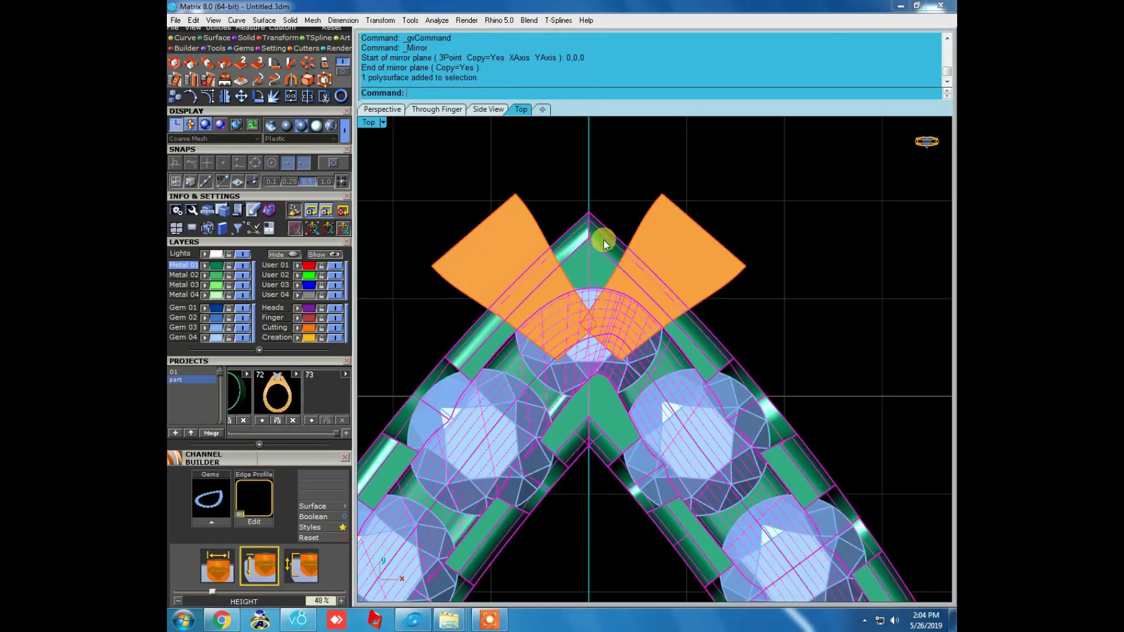
right_click_drag(603, 240, 584, 293)
Boolean-subtract both wedge cutters from the band, then delete them.
left_click(724, 303)
left_click(690, 220)
key("Return")
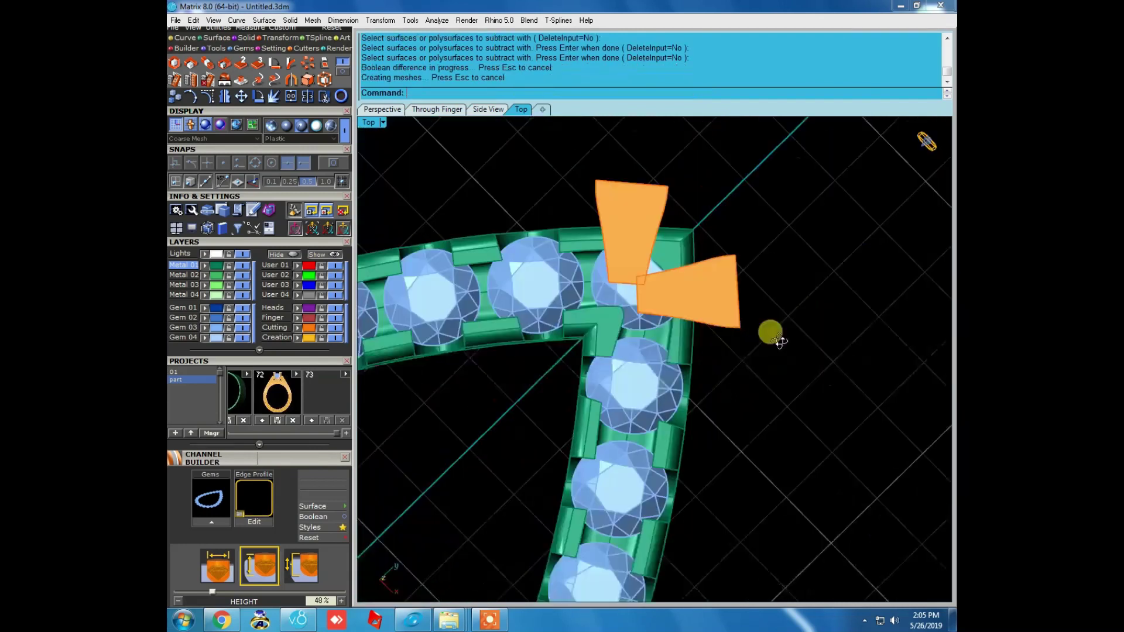
key("Delete")
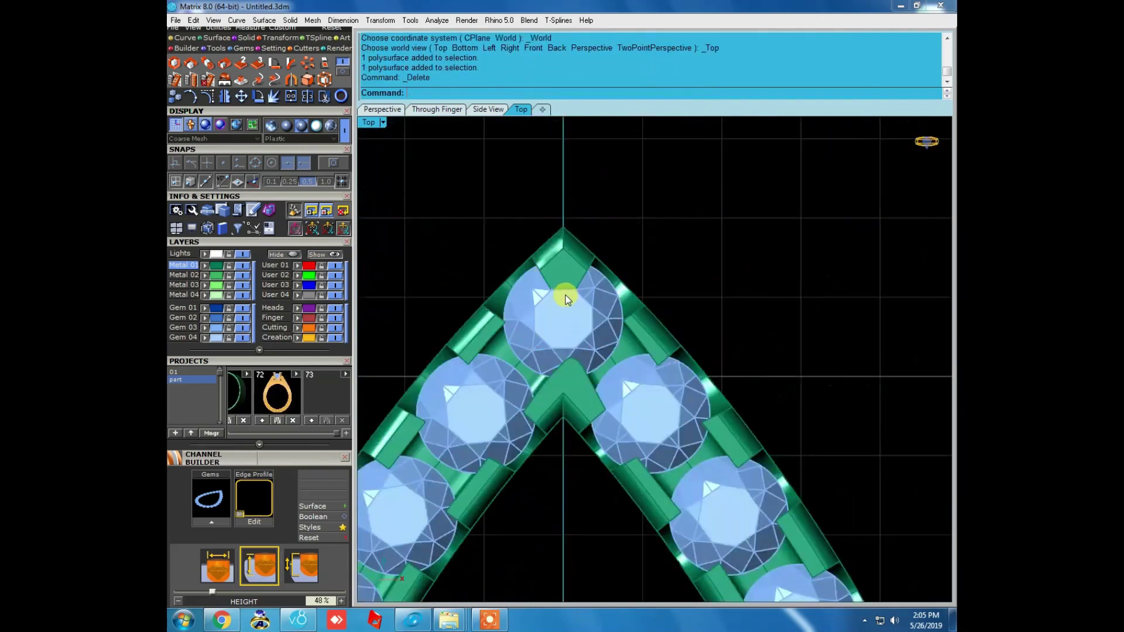
Select the top gem at the band's tip and view it from the side.
scroll(562, 296, "up", 2)
scroll(570, 310, "up", 2)
scroll(587, 345, "down", 1)
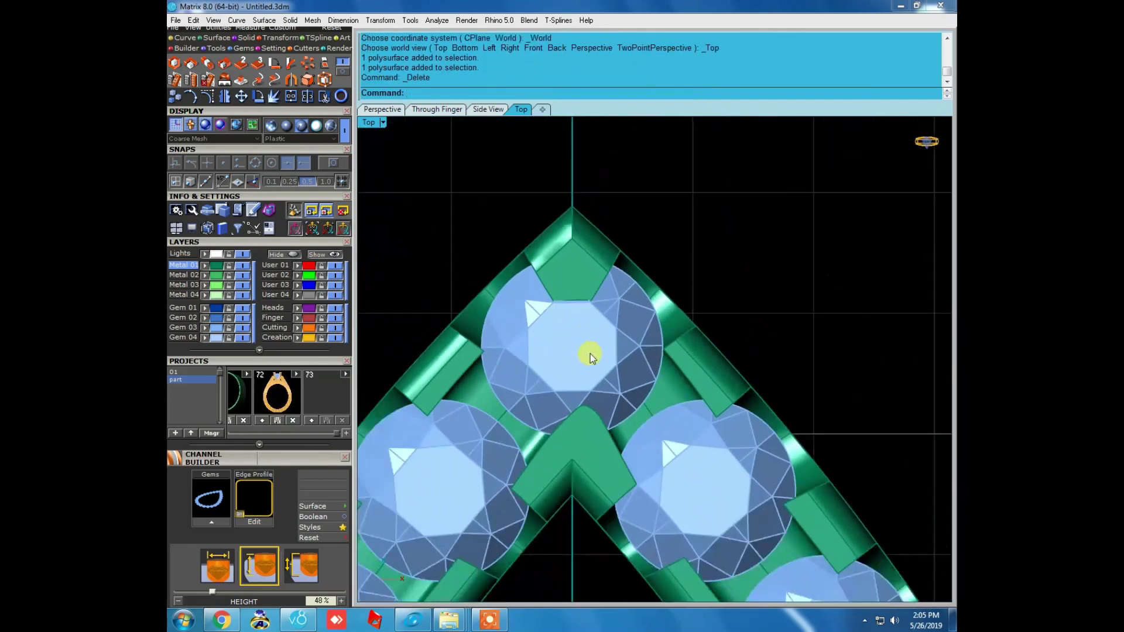
left_click(596, 402)
scroll(632, 316, "down", 2)
right_click_drag(609, 376, 739, 303)
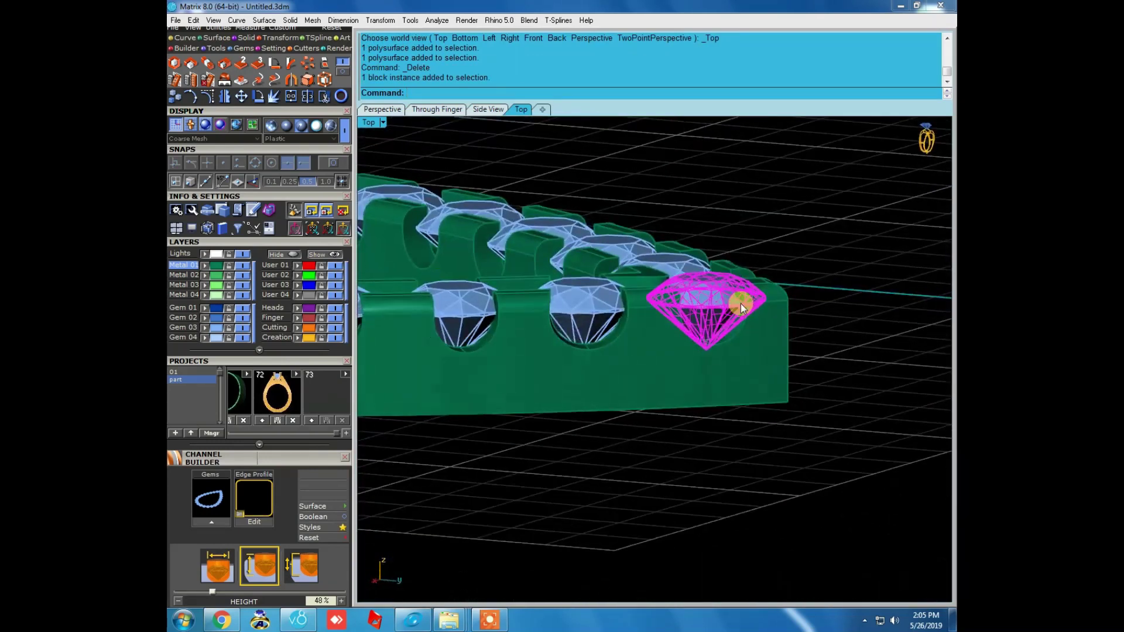
Add a gem seat cutter in a different style to the tip gem.
key("F6")
left_click(790, 426)
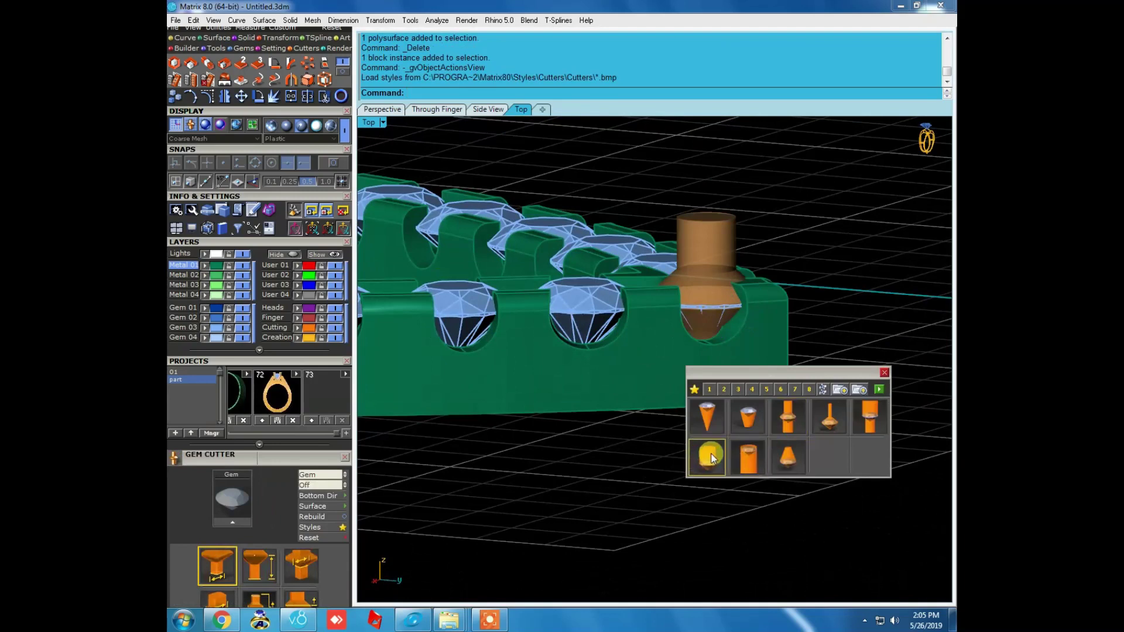
left_click(711, 457)
left_click(879, 390)
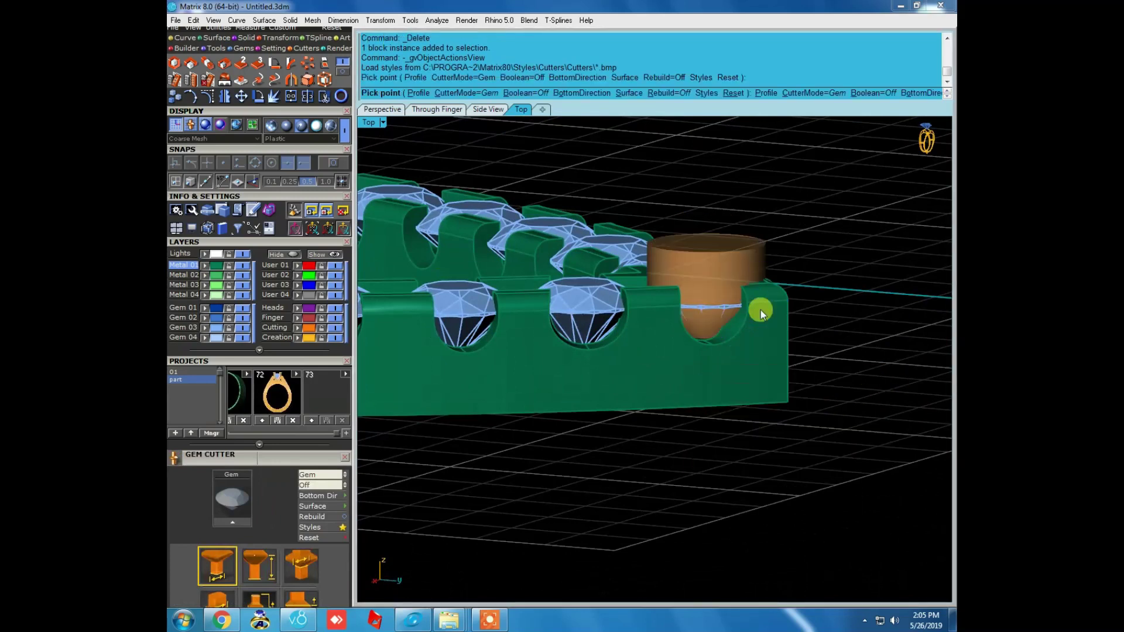
scroll(665, 301, "up", 5)
scroll(665, 301, "down", 1)
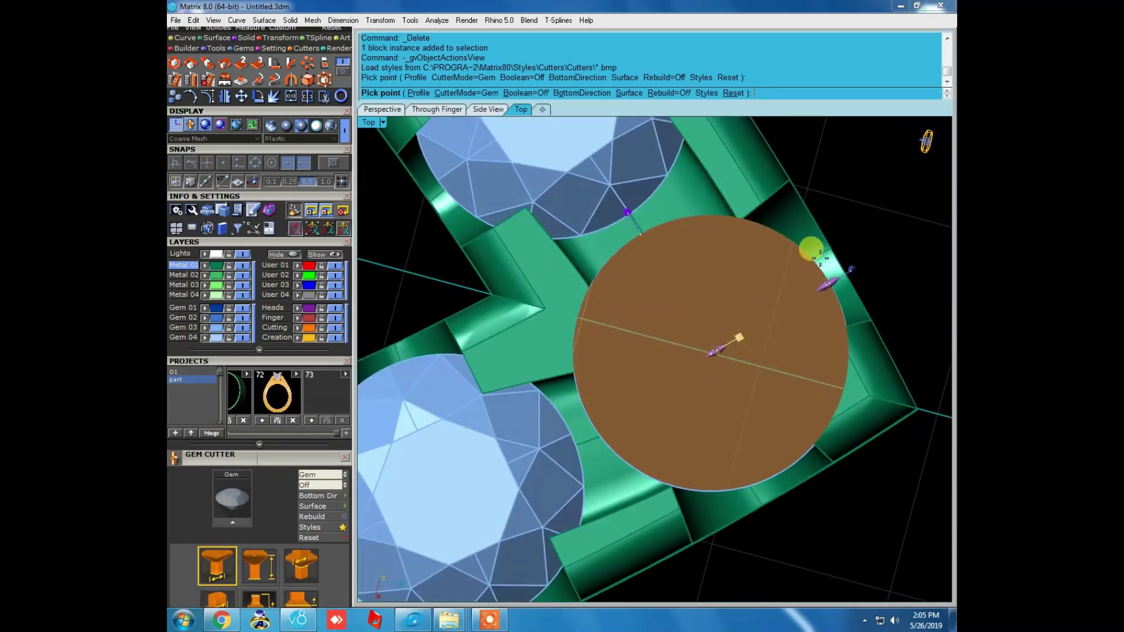
scroll(777, 344, "down", 2)
mouse_move(777, 344)
right_mouse_down()
mouse_move(732, 255)
mouse_move(732, 225)
mouse_move(700, 316)
right_mouse_up()
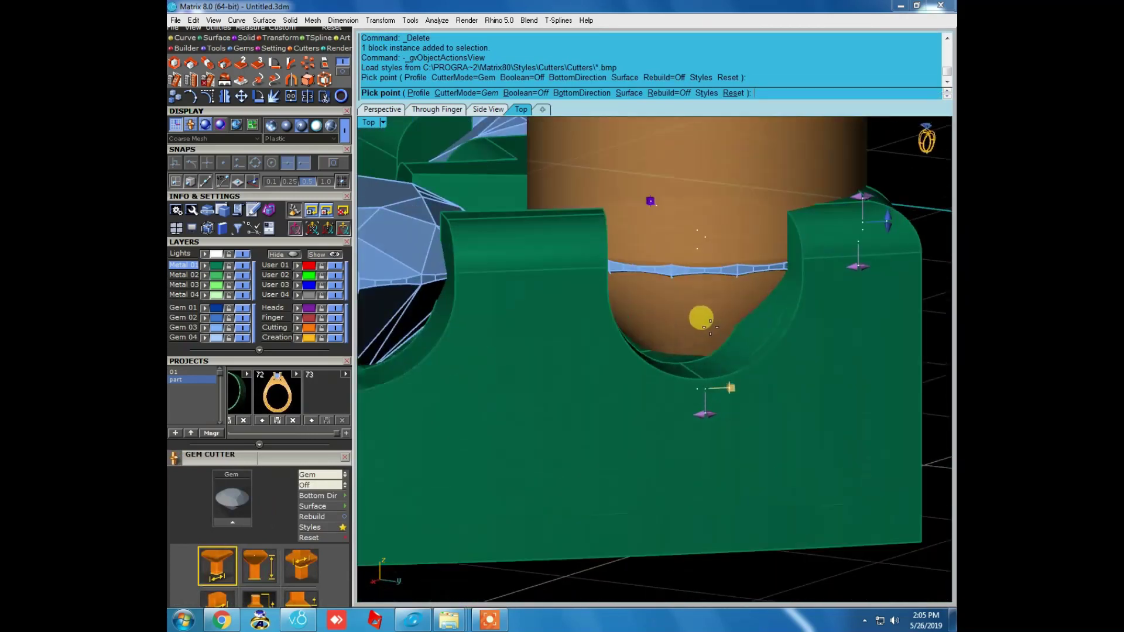
scroll(704, 385, "down", 3)
left_click(704, 385)
Boolean-subtract the orange cutter from the green band.
right_click_drag(704, 385, 747, 403)
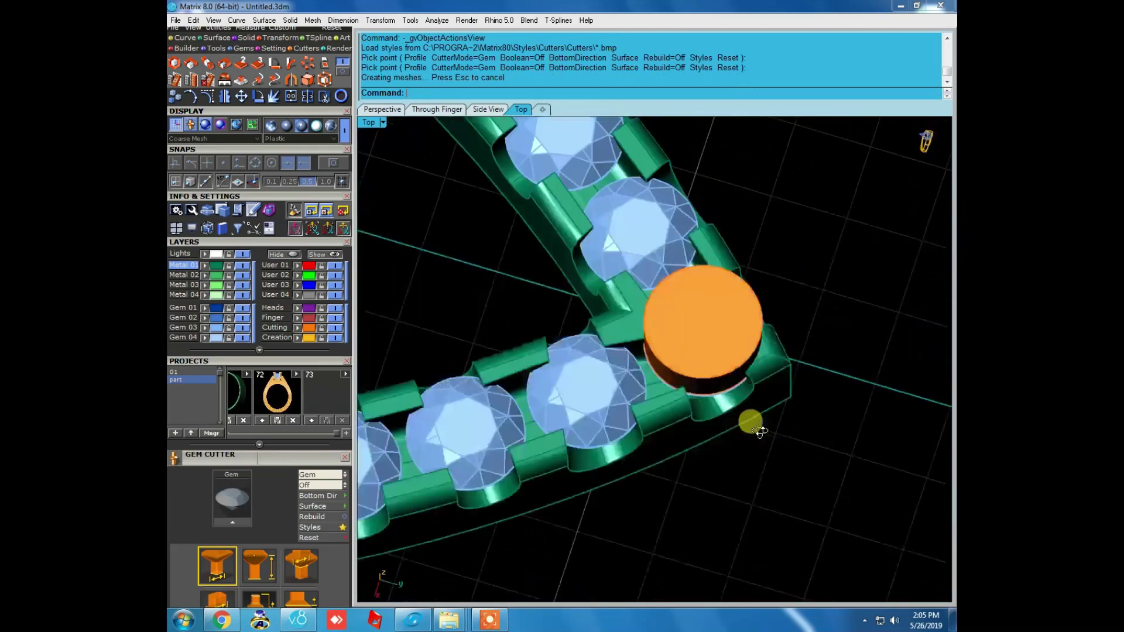
left_click(746, 404)
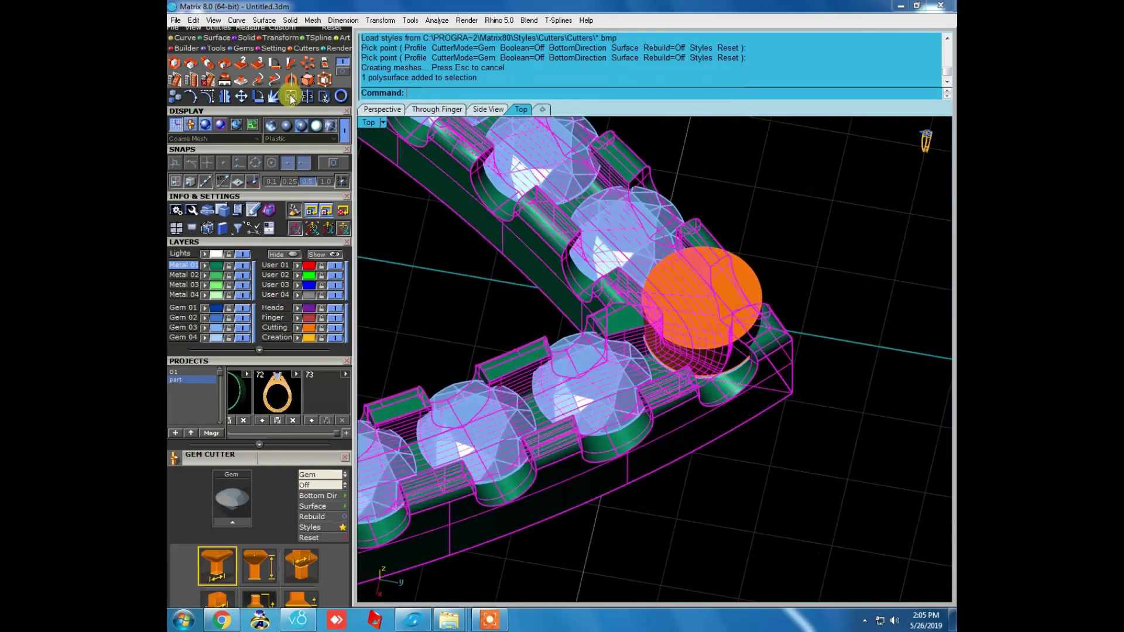
left_click(242, 45)
left_click(191, 63)
left_click(731, 307)
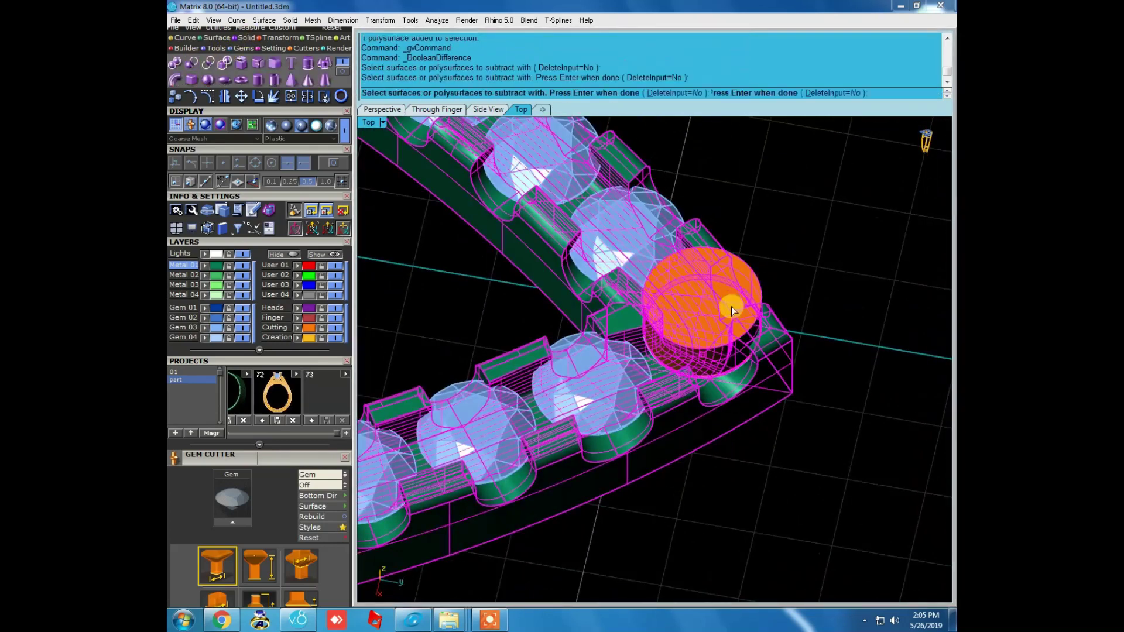
key("Return")
Switch to the top view and delete the leftover orange cutter.
type("top")
key("Return")
left_click(645, 318)
key("Delete")
scroll(646, 282, "up", 2)
scroll(648, 257, "up", 2)
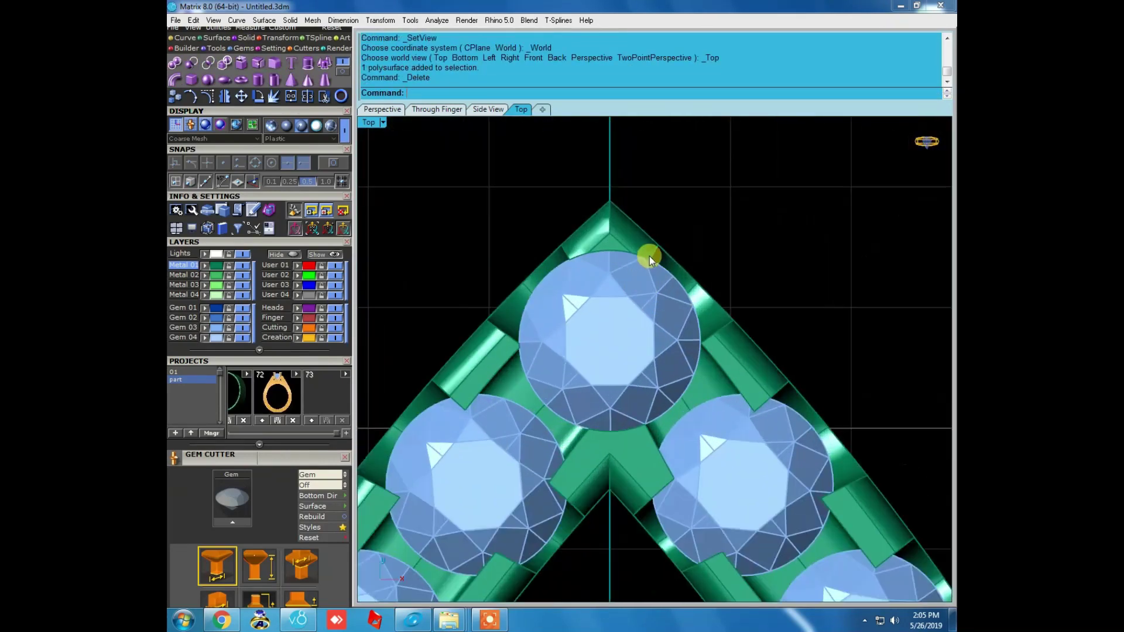
Set the display material to Machine.
scroll(648, 255, "down", 2)
scroll(669, 328, "down", 2)
scroll(632, 251, "up", 1)
scroll(632, 250, "up", 3)
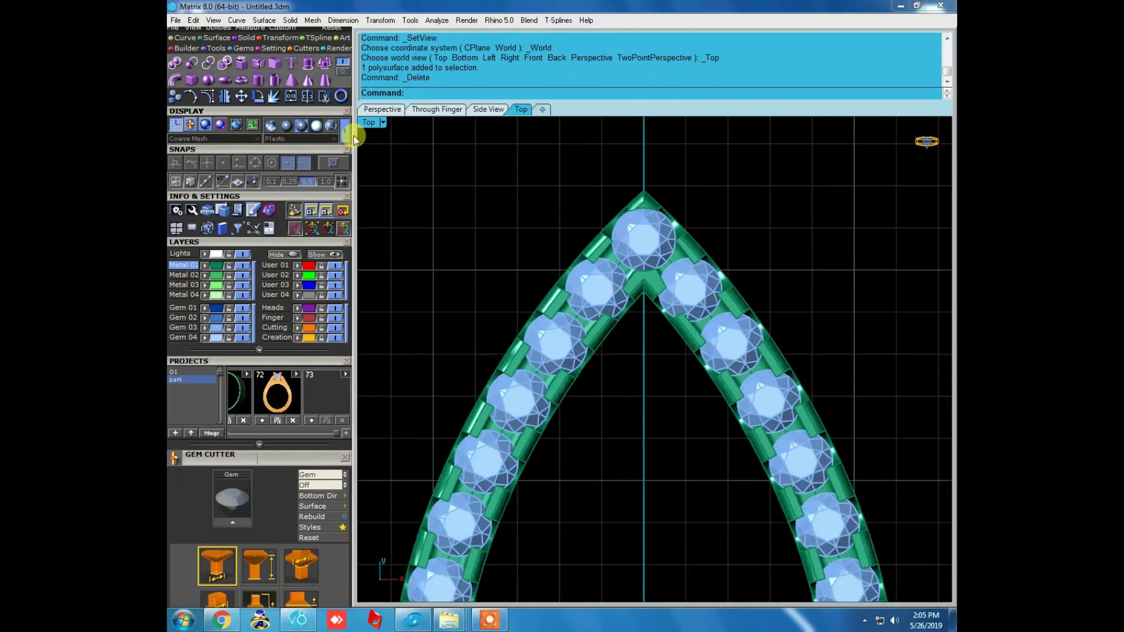
left_click(285, 124)
scroll(652, 246, "down", 1)
scroll(654, 270, "down", 2)
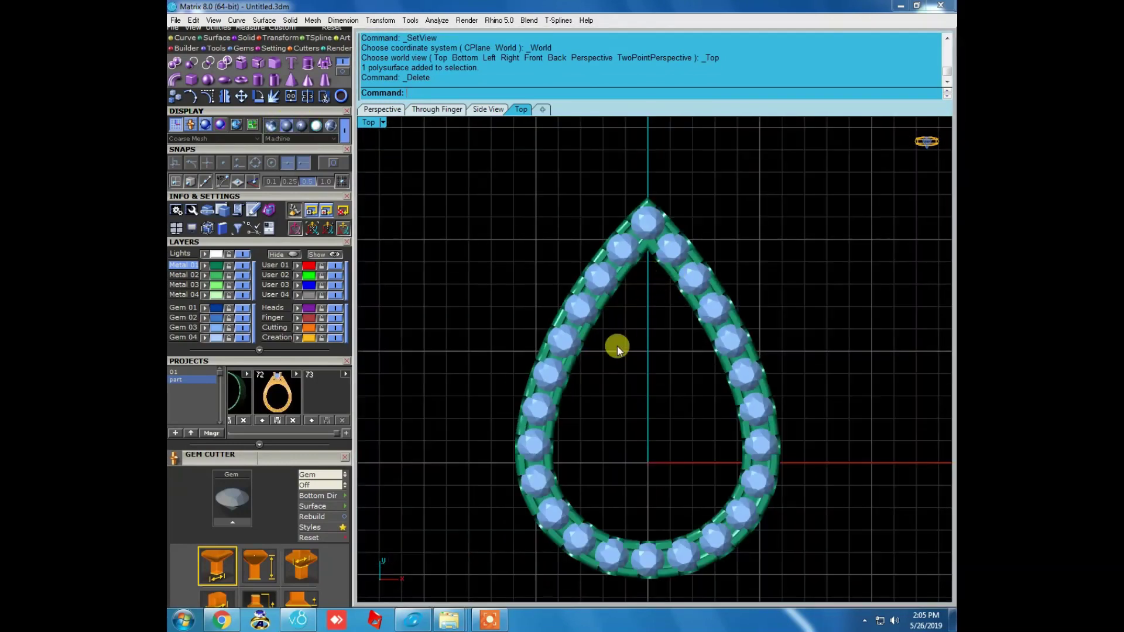
scroll(617, 346, "up", 3)
scroll(591, 329, "down", 3)
Switch the viewport to Shaded with 's' and orbit to a teardrop overview.
mouse_move(610, 342)
right_mouse_down()
mouse_move(597, 355)
mouse_move(594, 211)
right_mouse_up()
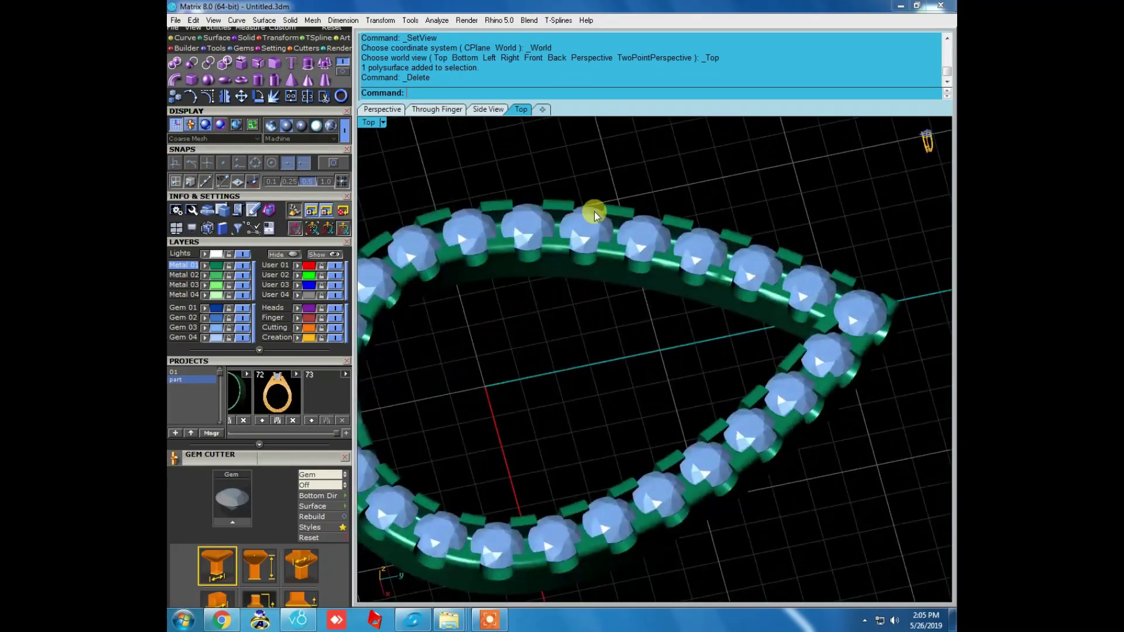
type("s")
key("Return")
scroll(597, 213, "up", 3)
scroll(802, 363, "down", 3)
scroll(790, 384, "up", 3)
right_click_drag(790, 384, 786, 220)
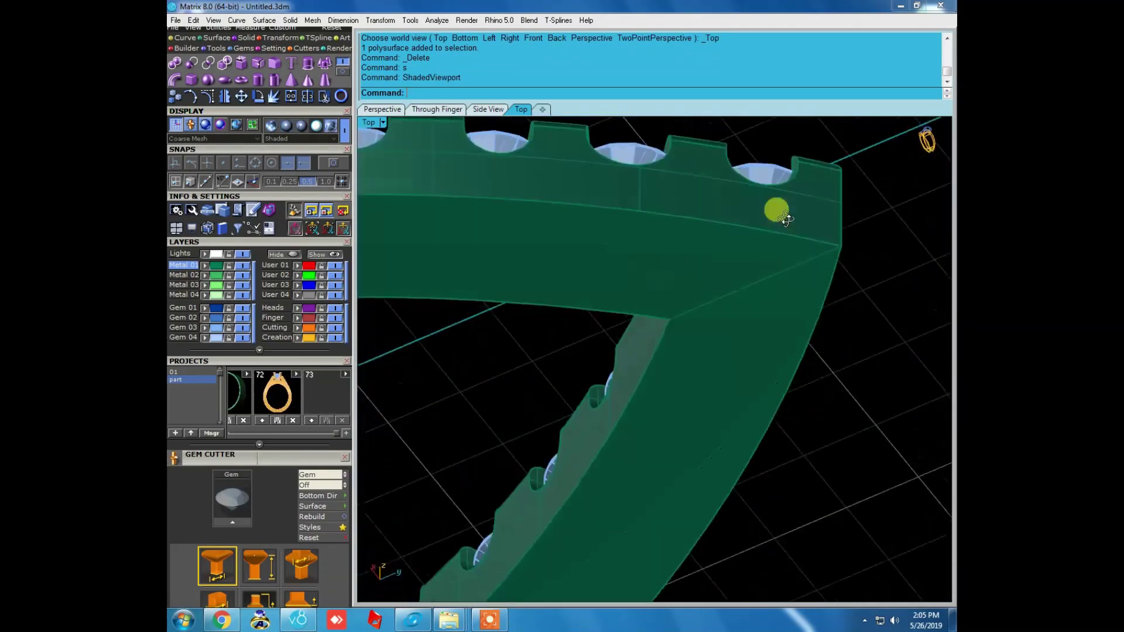
scroll(786, 219, "down", 3)
right_click_drag(765, 381, 702, 351)
Select all 24 gems and preview them as azure cutters.
left_click(204, 317)
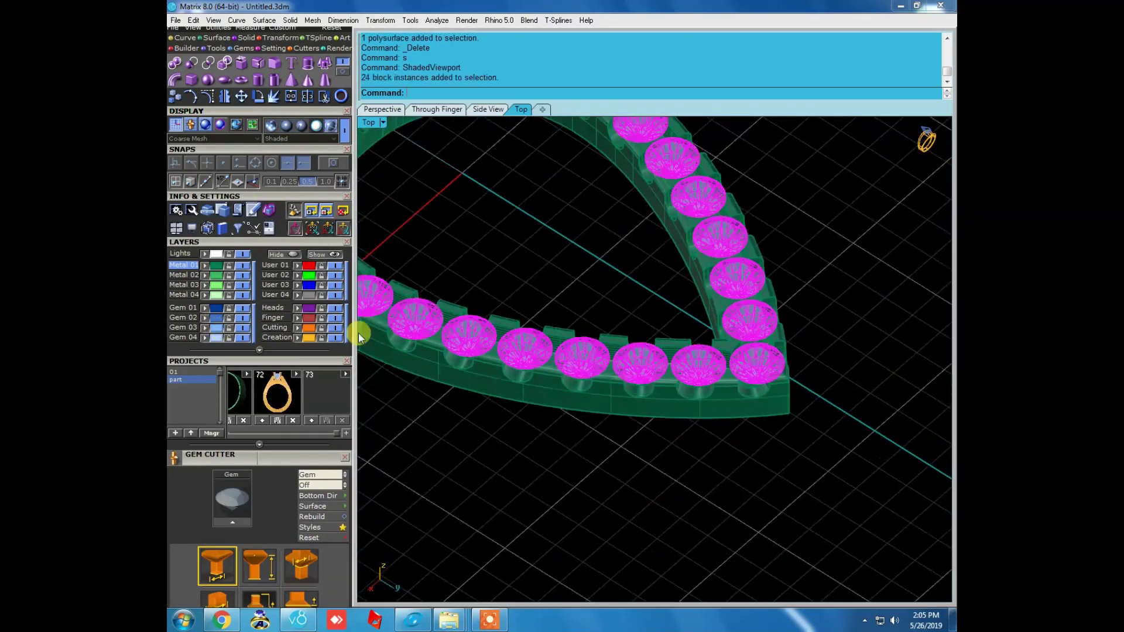
key("F6")
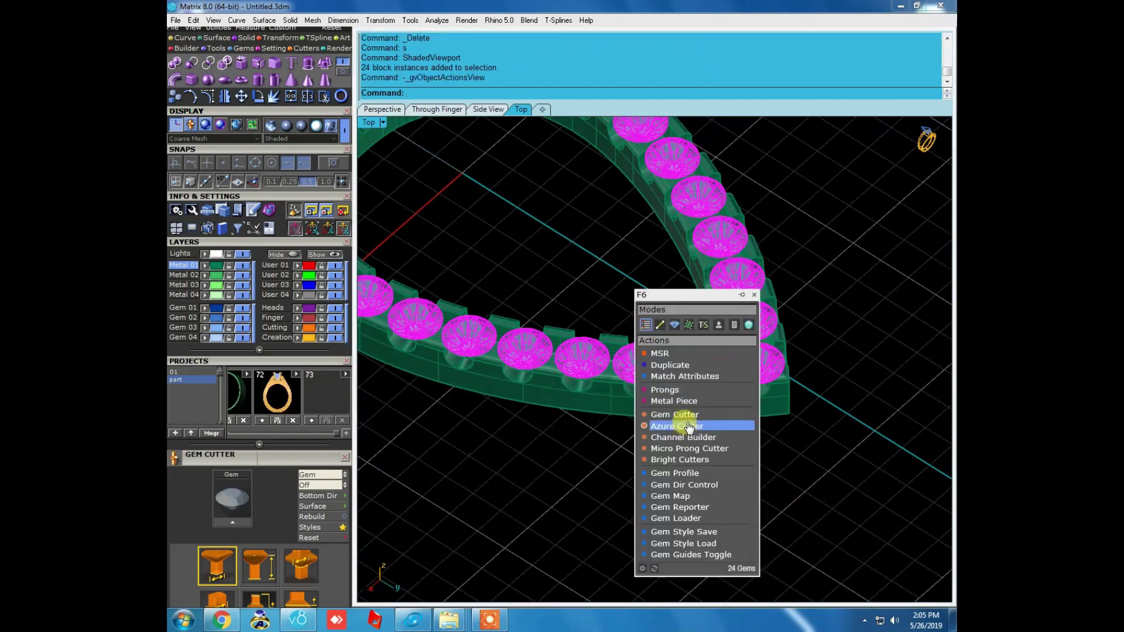
left_click(688, 426)
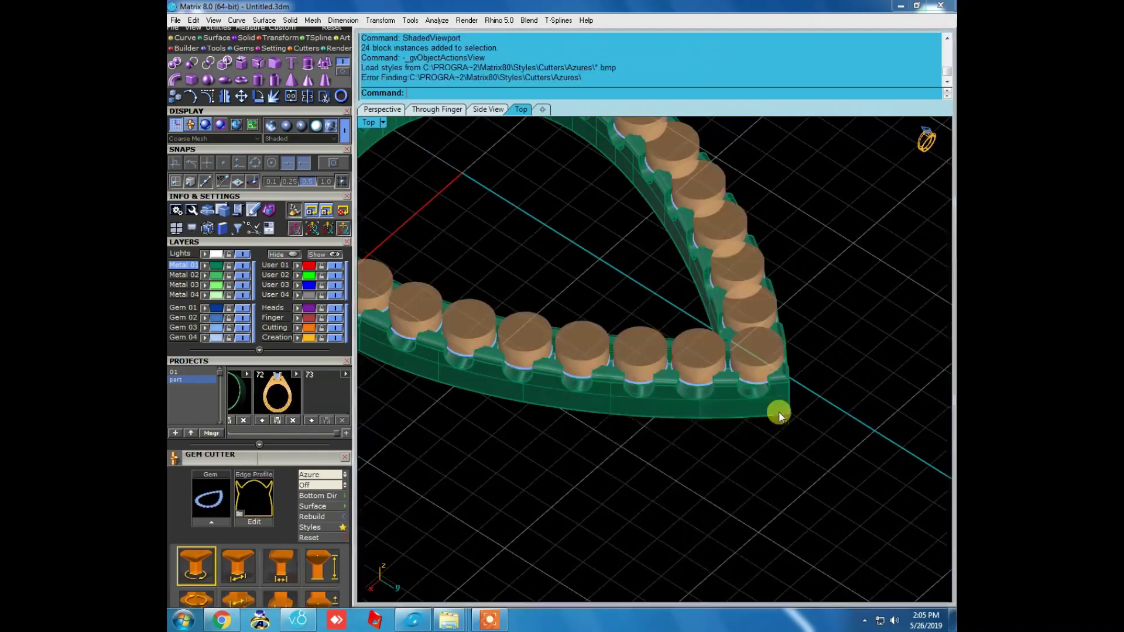
scroll(707, 363, "up", 2)
Reselect all 24 gems without the band and open their Object Actions list.
left_click(703, 384)
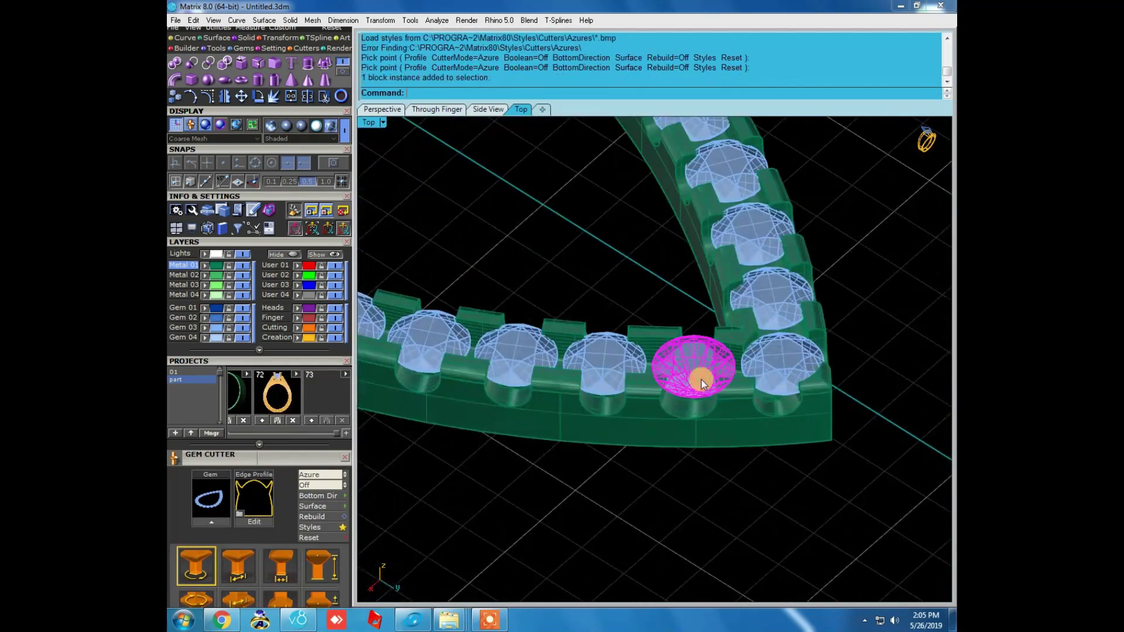
key("ctrl+a")
left_click(703, 356, "ctrl")
key("F6")
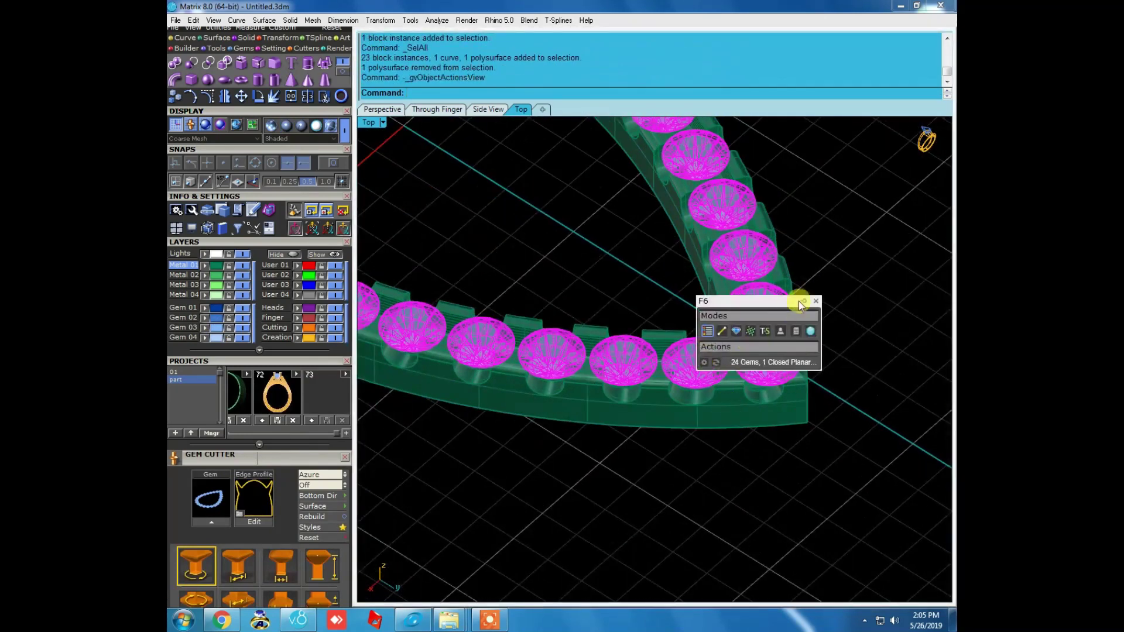
left_click(895, 419)
scroll(667, 391, "down", 3)
left_click(667, 390)
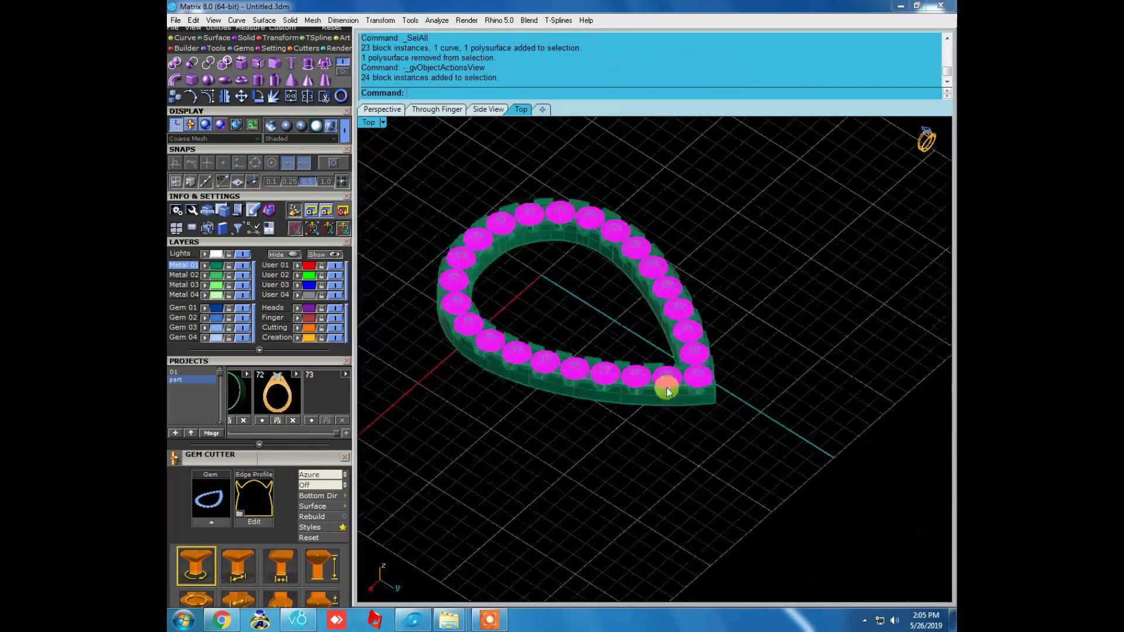
key("F6")
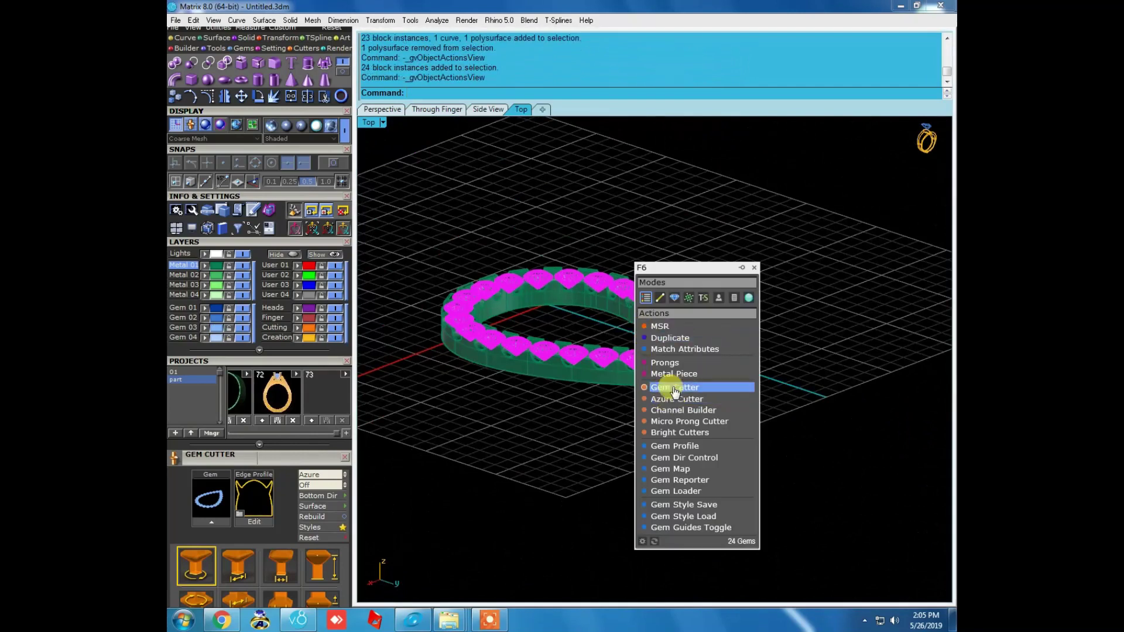
Create tall cylinder gem cutters for all 24 gems with a 96% Z offset.
left_click(670, 400)
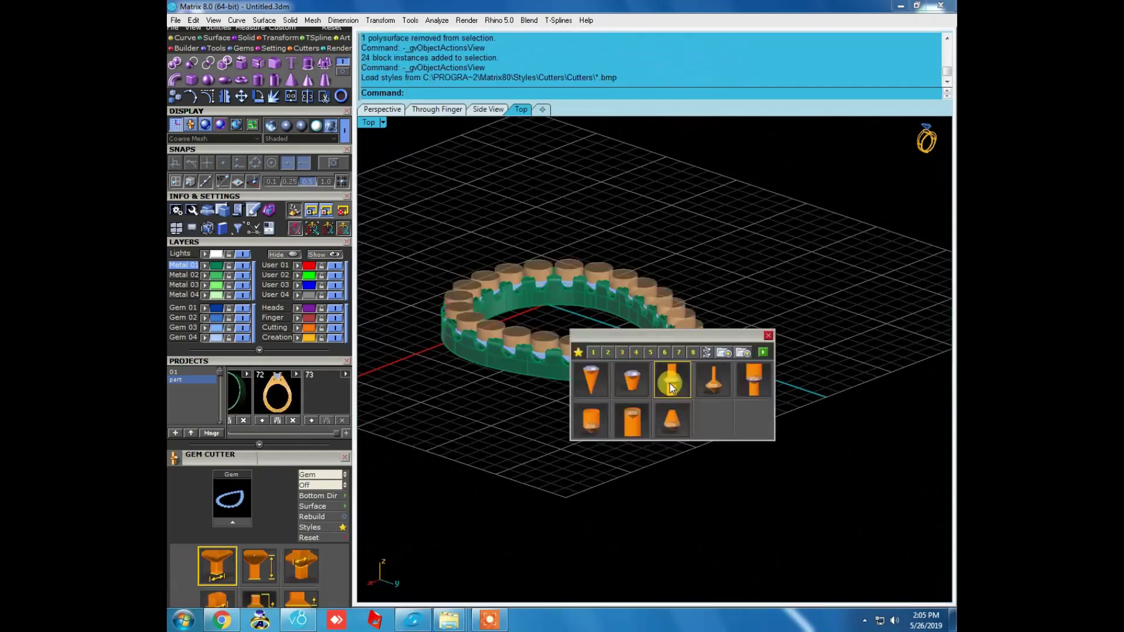
left_click(672, 380)
left_click(760, 352)
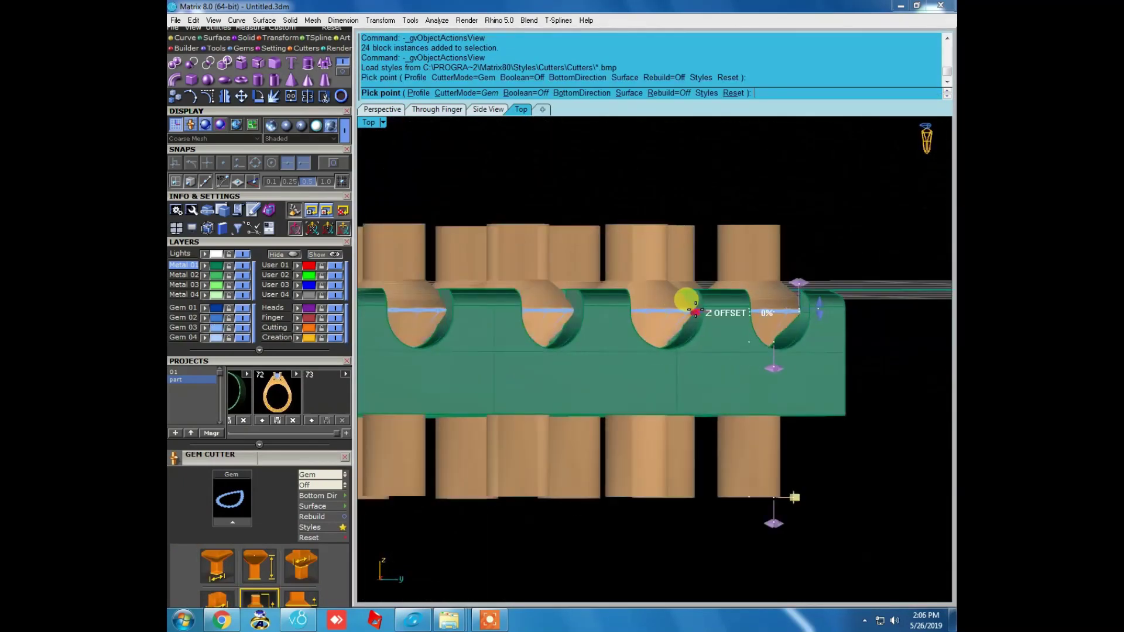
left_click_drag(696, 304, 741, 314)
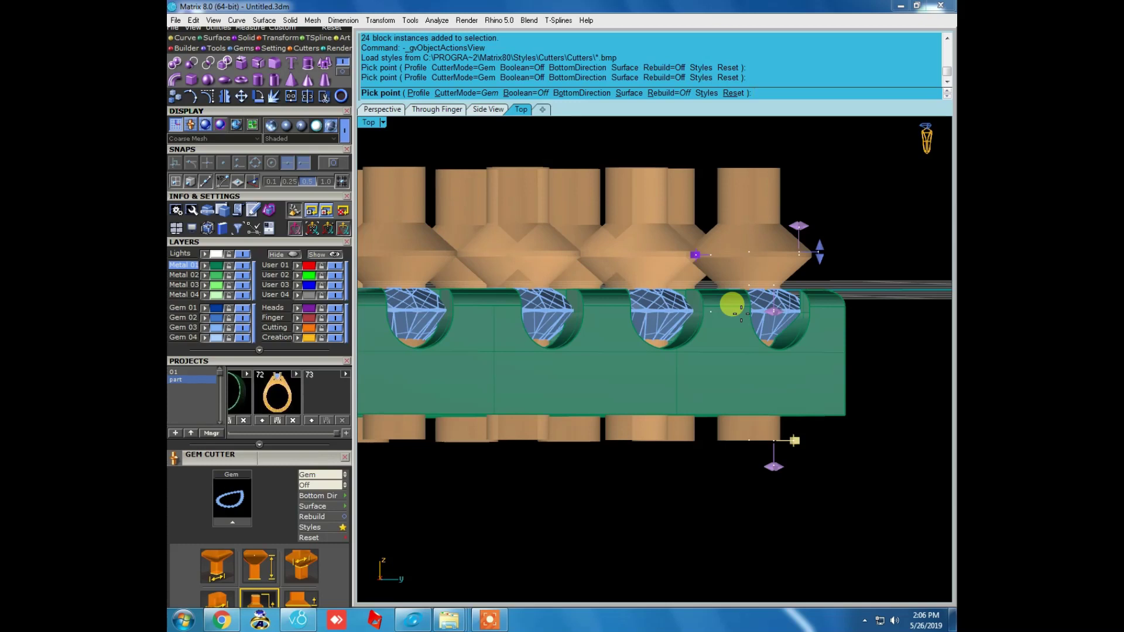
mouse_move(678, 364)
right_mouse_down()
mouse_move(712, 289)
mouse_move(661, 507)
mouse_move(647, 326)
mouse_move(609, 288)
mouse_move(671, 301)
mouse_move(602, 376)
mouse_move(447, 371)
mouse_move(476, 143)
mouse_move(521, 395)
mouse_move(557, 314)
mouse_move(664, 333)
mouse_move(702, 301)
mouse_move(656, 297)
mouse_move(630, 255)
mouse_move(729, 448)
mouse_move(697, 501)
mouse_move(682, 306)
right_mouse_up()
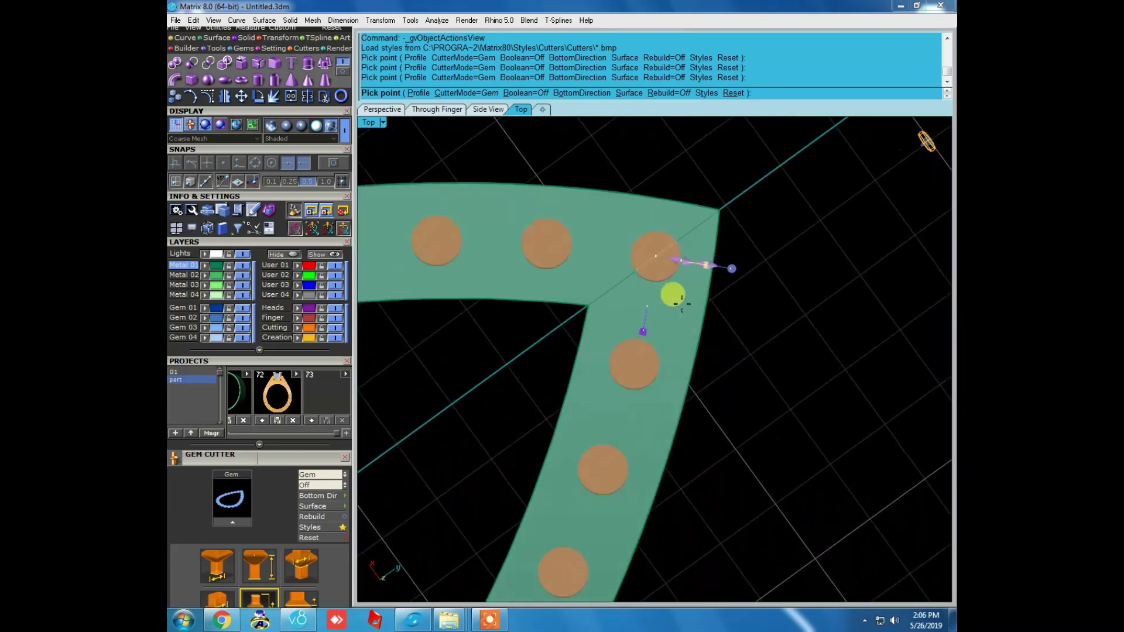
scroll(667, 281, "up", 5)
mouse_move(657, 269)
right_mouse_down()
mouse_move(669, 427)
mouse_move(688, 368)
right_mouse_up()
scroll(691, 374, "down", 4)
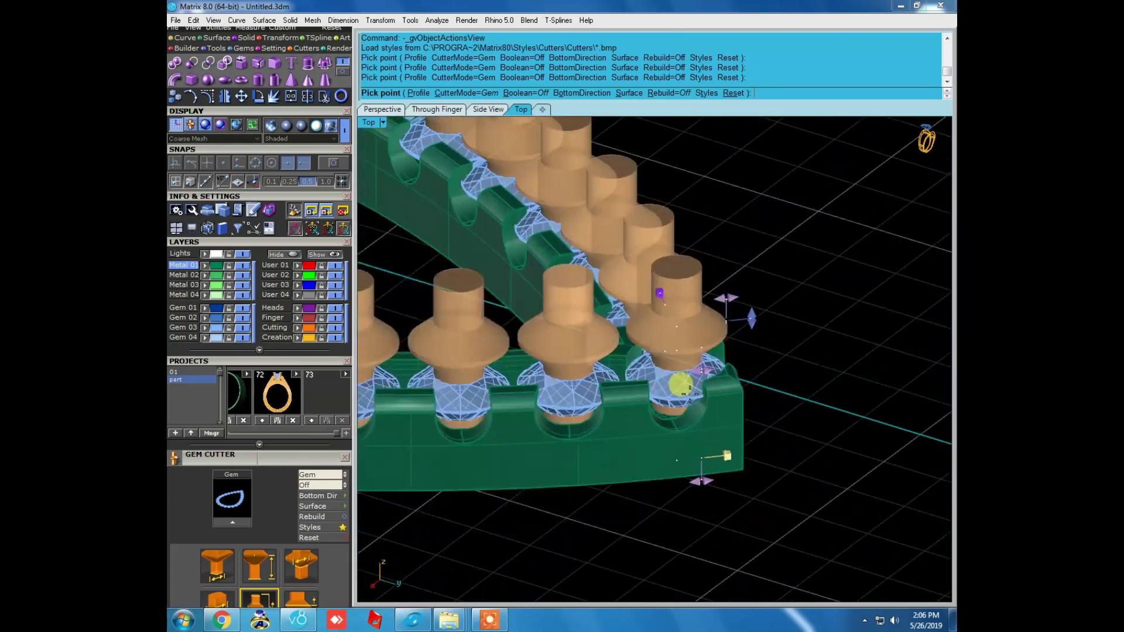
key("Return")
Boolean-subtract the 24 cutters from the green band, then delete the cutters.
scroll(622, 351, "up", 3)
scroll(623, 345, "down", 4)
scroll(673, 236, "up", 5)
mouse_move(673, 236)
right_mouse_down()
mouse_move(675, 403)
mouse_move(655, 351)
right_mouse_up()
scroll(673, 404, "down", 4)
left_click(648, 431)
left_click(196, 59)
left_click(515, 180)
right_click(522, 185)
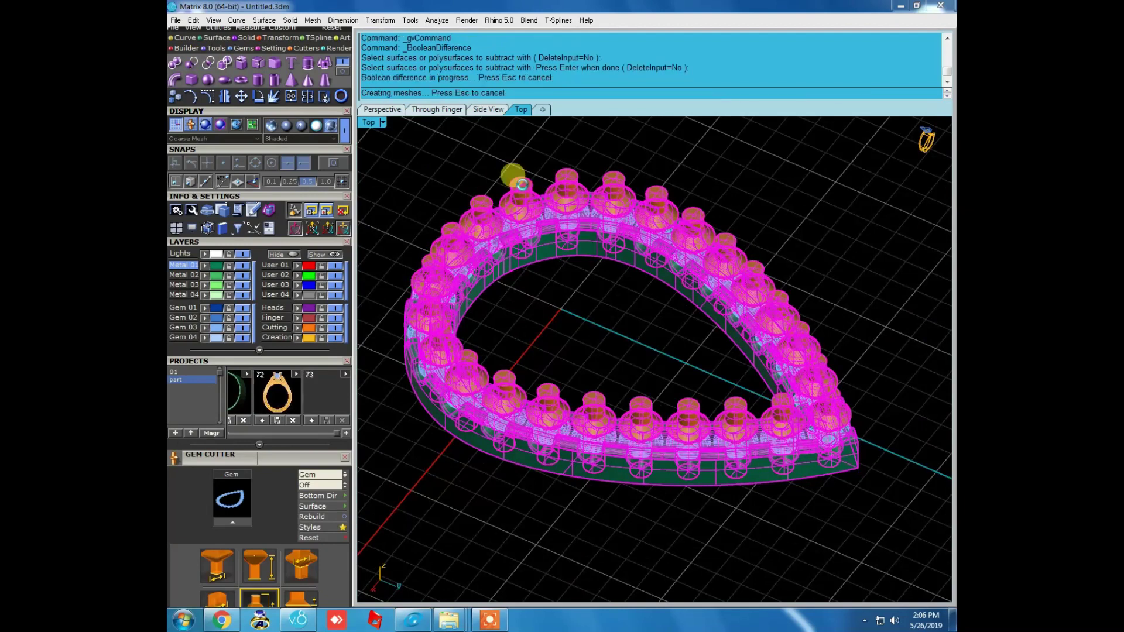
left_click(522, 185)
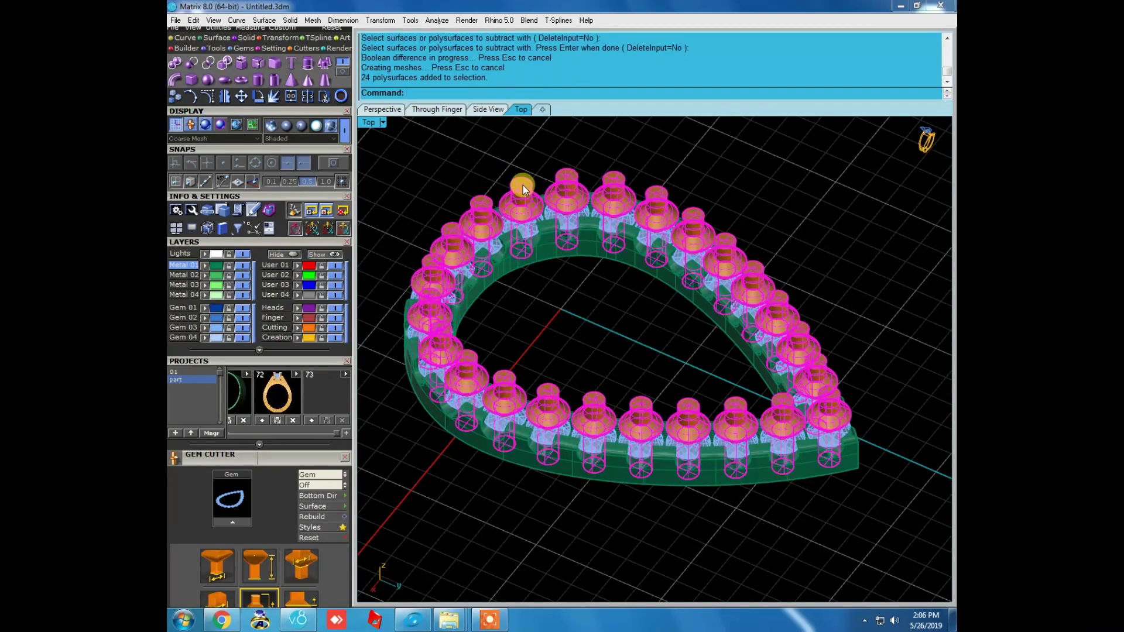
key("Delete")
Switch to the top view and set the display material to Machine.
mouse_move(578, 409)
right_mouse_down()
mouse_move(622, 218)
mouse_move(724, 454)
mouse_move(572, 364)
right_mouse_up()
type("top")
key("Return")
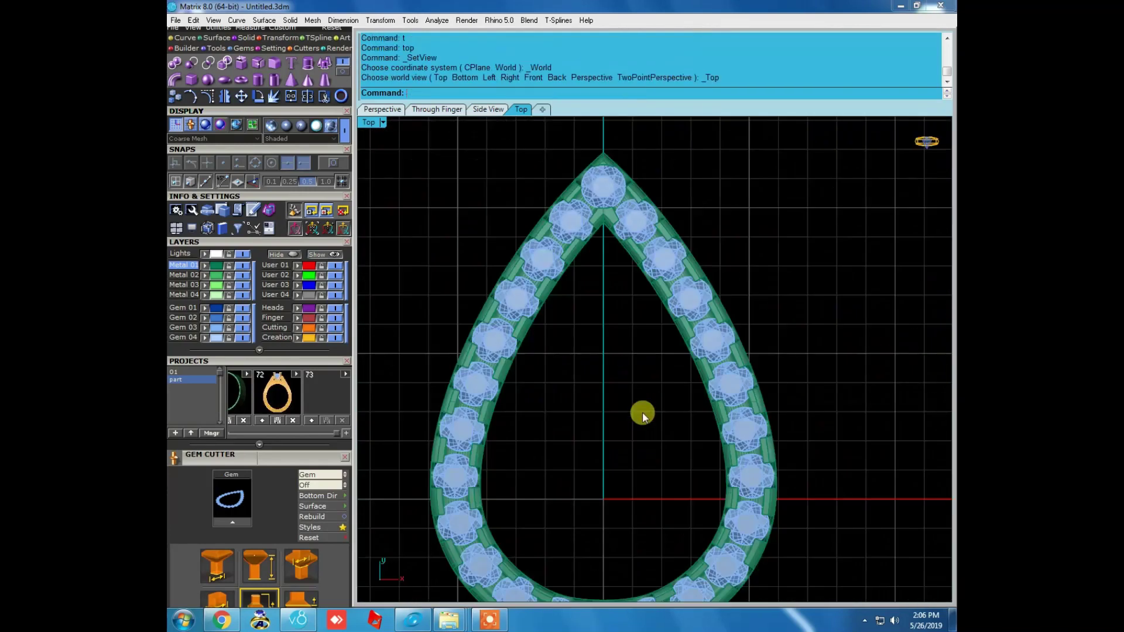
scroll(626, 230, "up", 5)
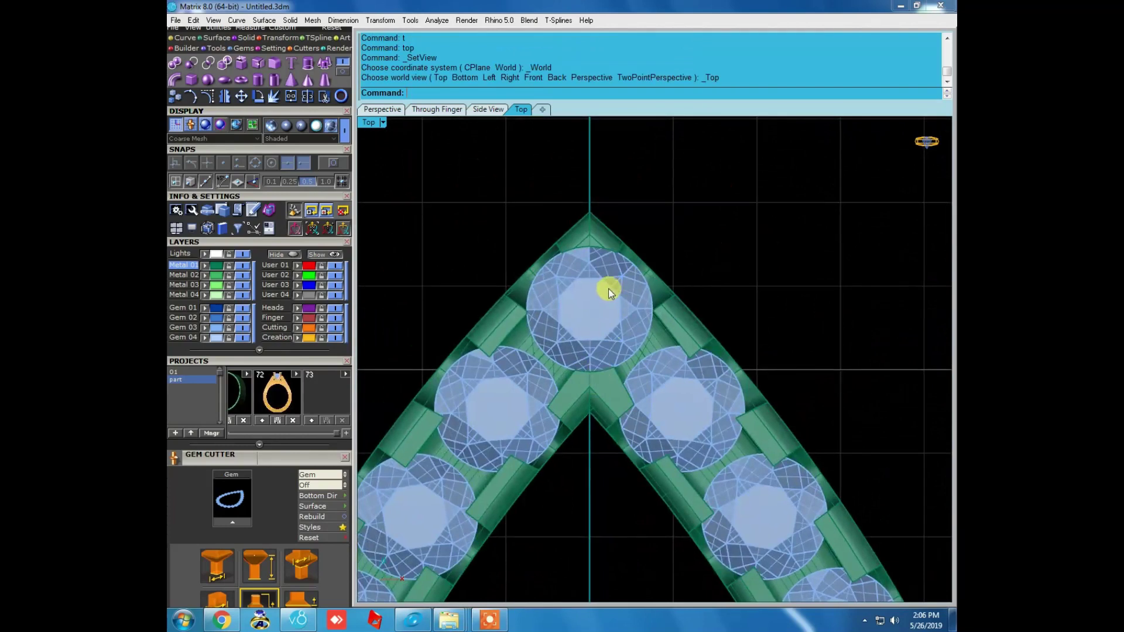
scroll(609, 291, "down", 5)
left_click(306, 131)
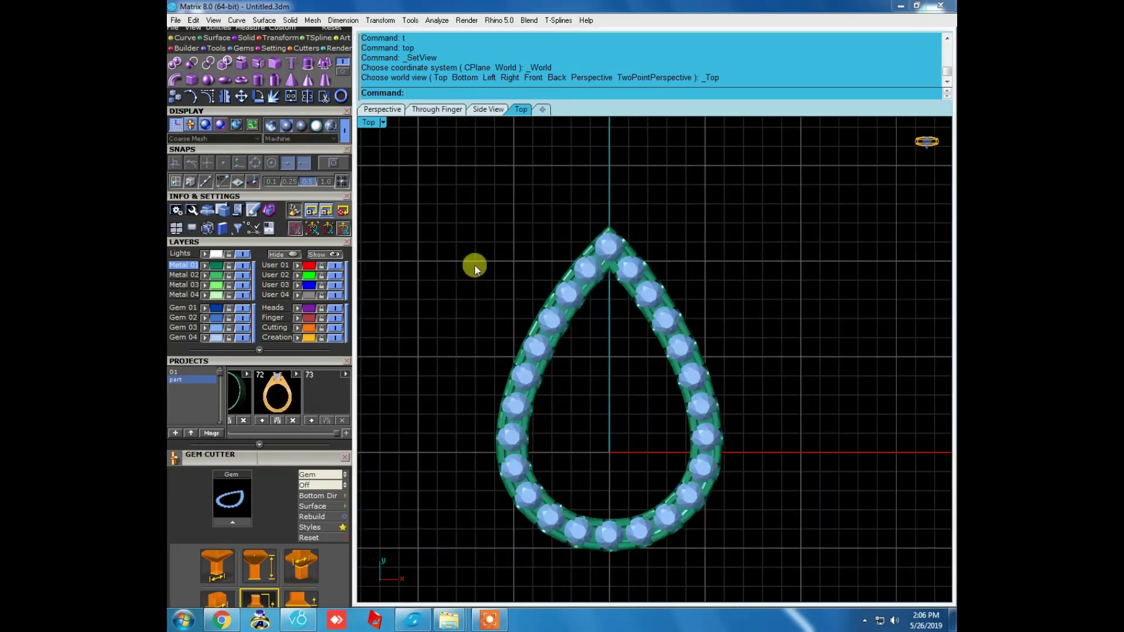
Zoom in on the seated diamonds and tilt into a 3-D view of the ring.
scroll(595, 287, "up", 2)
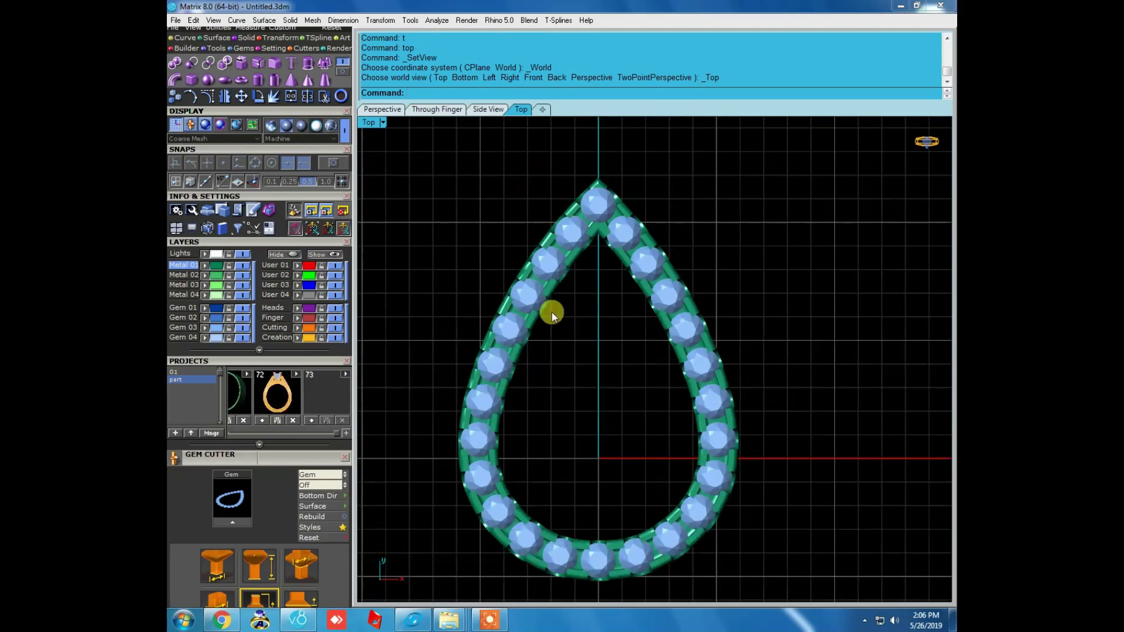
scroll(624, 210, "up", 1)
scroll(582, 334, "up", 2)
scroll(580, 377, "up", 3)
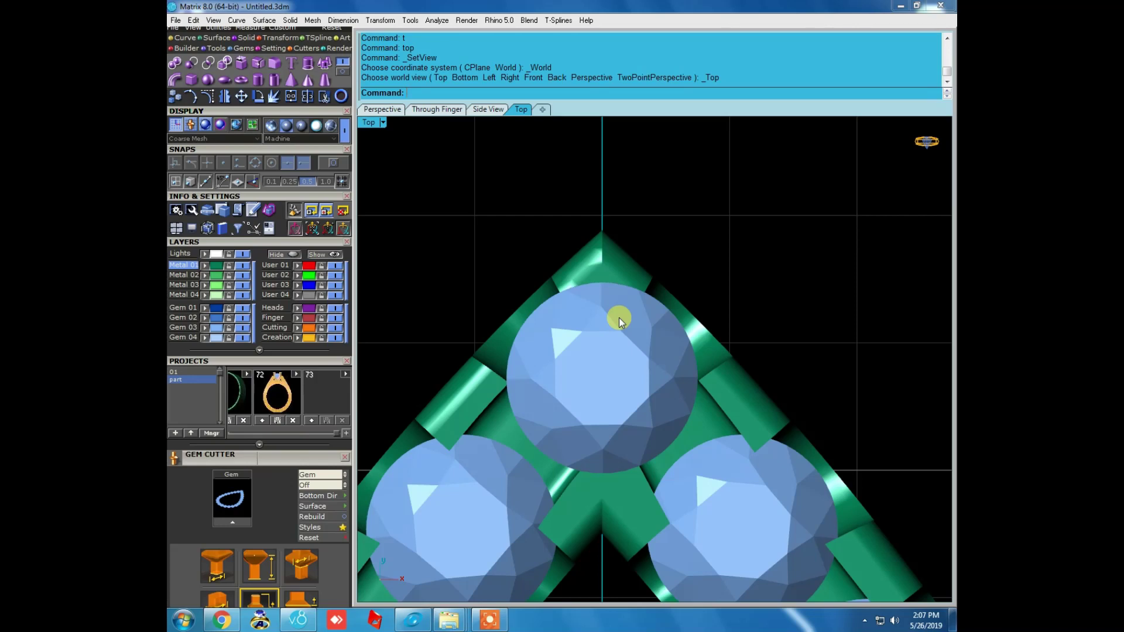
scroll(619, 317, "down", 5)
scroll(652, 325, "down", 5)
mouse_move(652, 325)
right_mouse_down()
mouse_move(659, 406)
mouse_move(643, 350)
mouse_move(609, 366)
right_mouse_up()
scroll(672, 350, "up", 3)
scroll(766, 381, "up", 3)
Orbit to inspect the ring's underside, then return to a tilted overview.
mouse_move(765, 381)
right_mouse_down()
mouse_move(677, 366)
mouse_move(634, 437)
mouse_move(700, 324)
mouse_move(709, 598)
mouse_move(753, 439)
right_mouse_up()
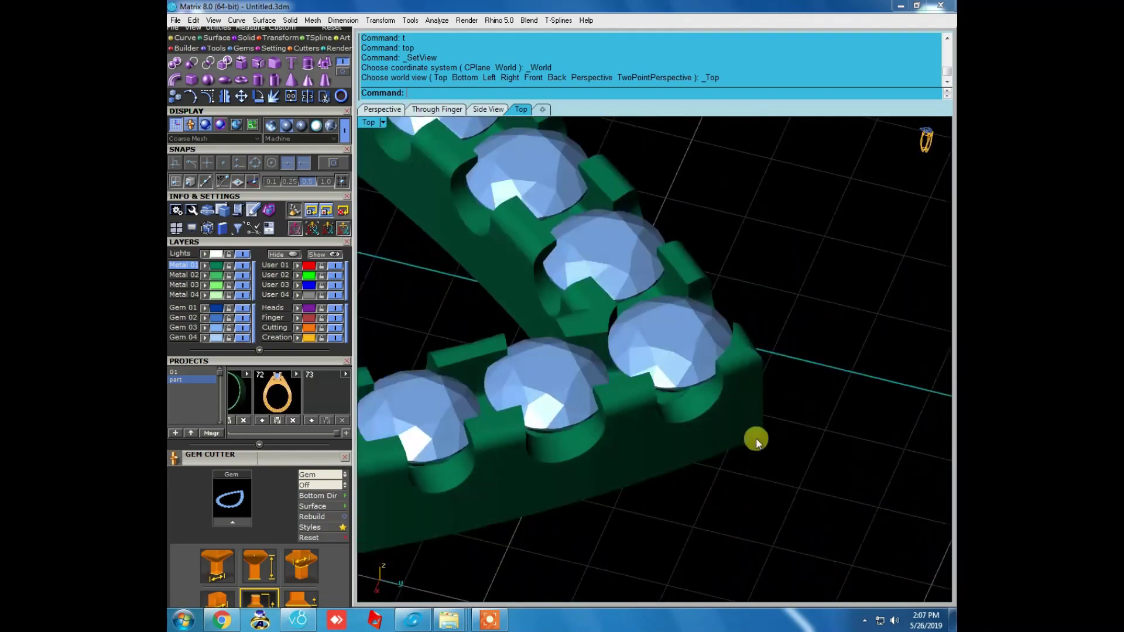
scroll(644, 389, "down", 5)
scroll(657, 374, "up", 2)
scroll(732, 379, "up", 2)
mouse_move(731, 379)
right_mouse_down()
mouse_move(607, 321)
mouse_move(653, 359)
mouse_move(656, 333)
right_mouse_up()
scroll(654, 384, "up", 2)
scroll(562, 367, "down", 1)
scroll(542, 353, "down", 2)
scroll(527, 359, "up", 4)
scroll(544, 341, "up", 2)
scroll(544, 342, "down", 4)
mouse_move(546, 349)
right_mouse_down()
mouse_move(592, 348)
mouse_move(571, 366)
right_mouse_up()
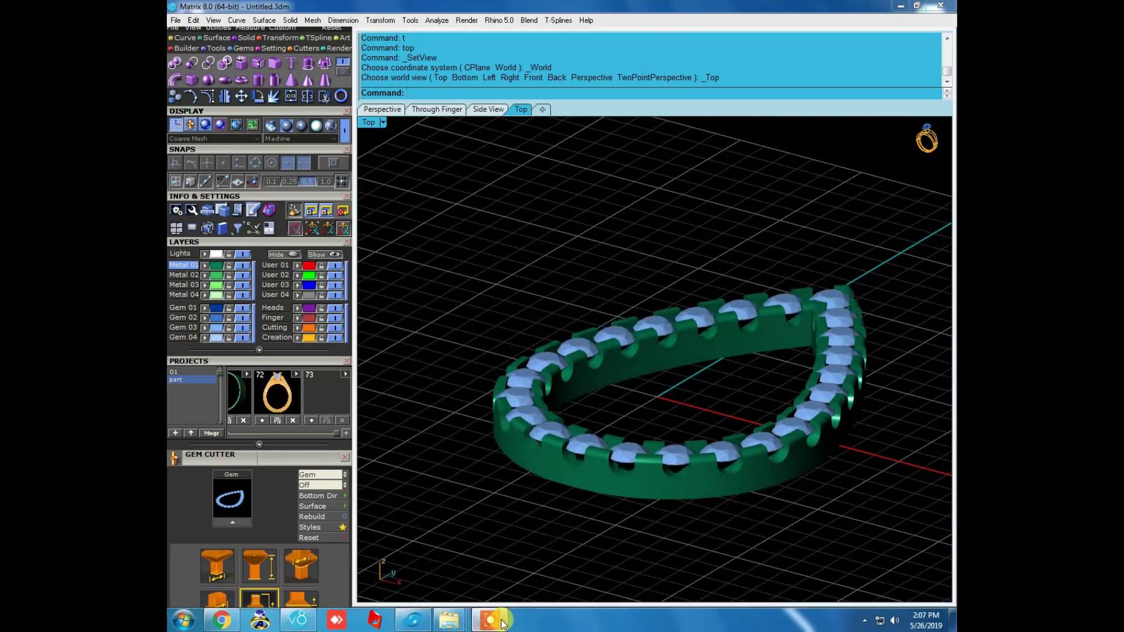